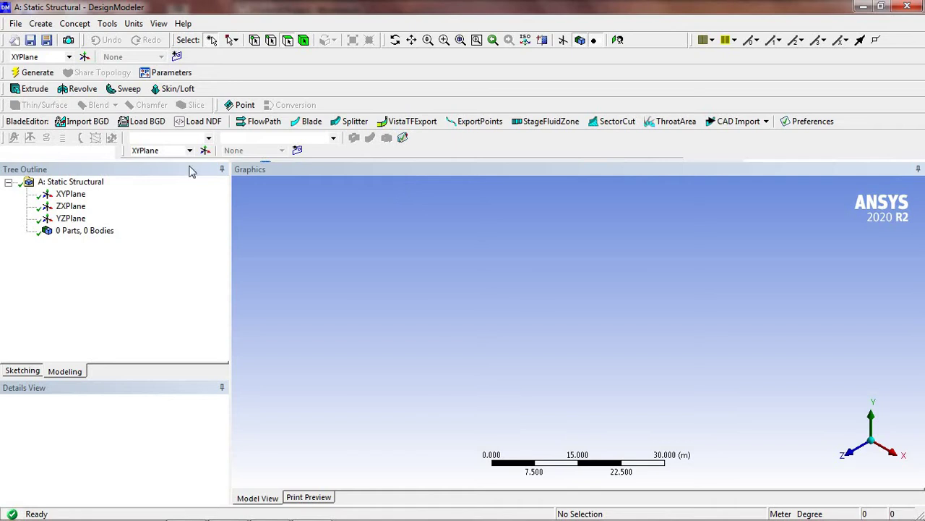
- Set the length unit to centimeters and start sketching on the XY plane, viewed face-on
click(134, 25)
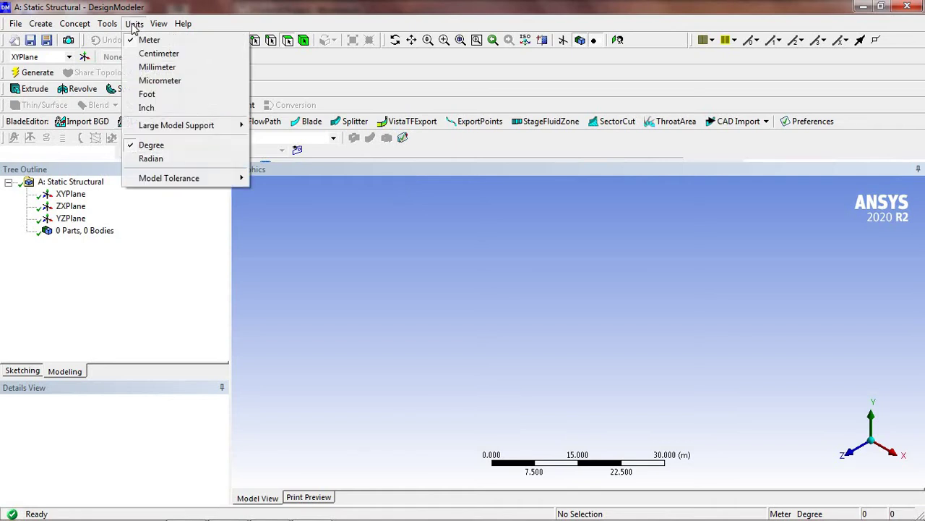
click(159, 54)
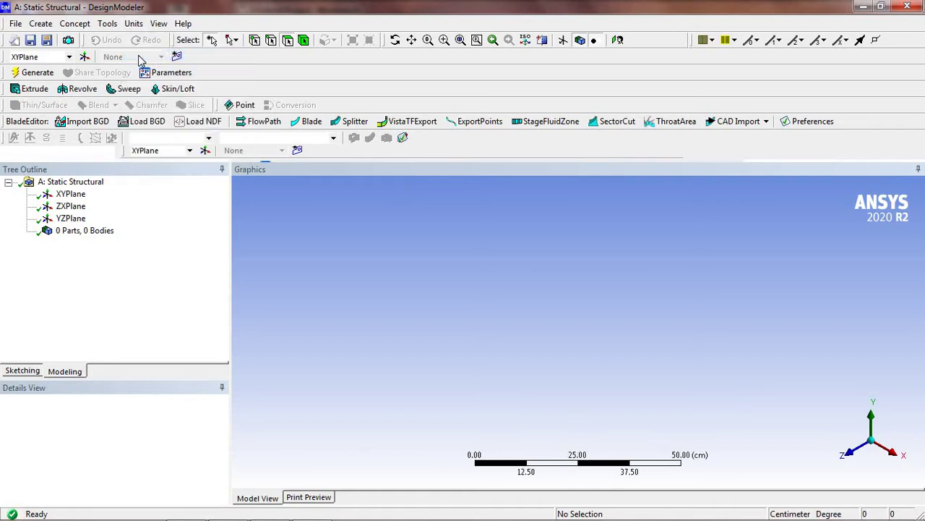
click(22, 370)
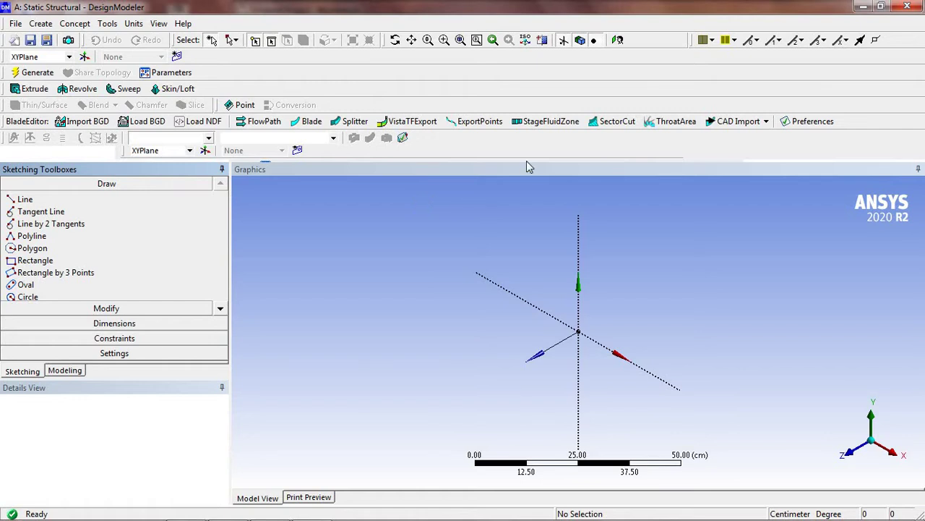
click(617, 39)
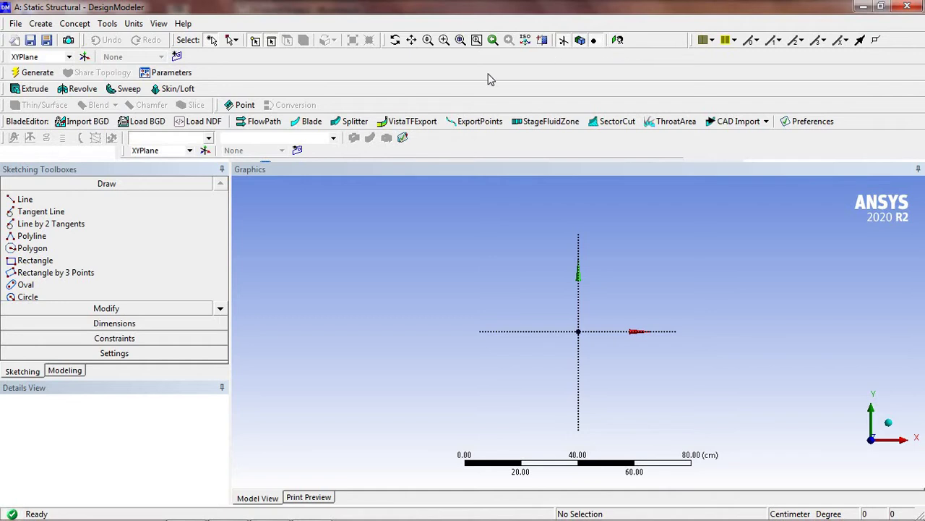
- Sketch a closed right triangle with its corner at the origin, about 42 cm along the X axis and about 44.5 cm up the Y axis
click(146, 203)
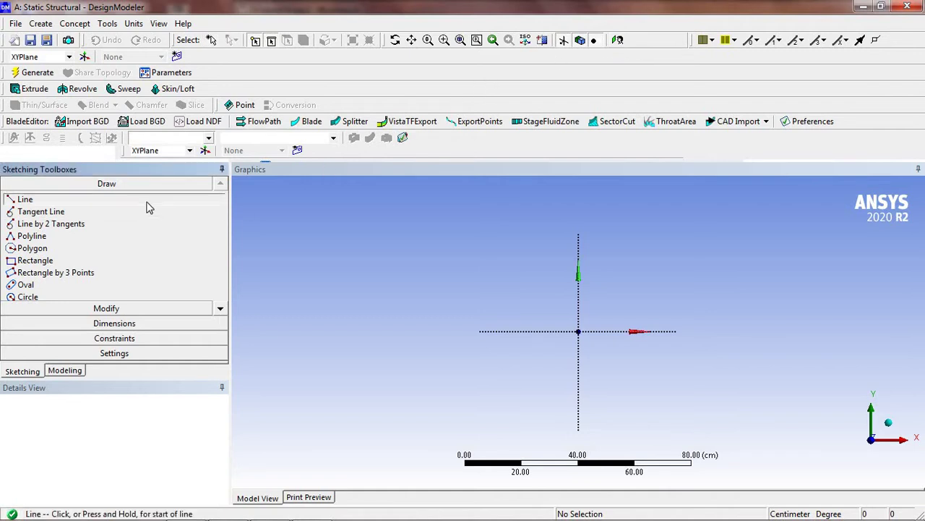
click(579, 204)
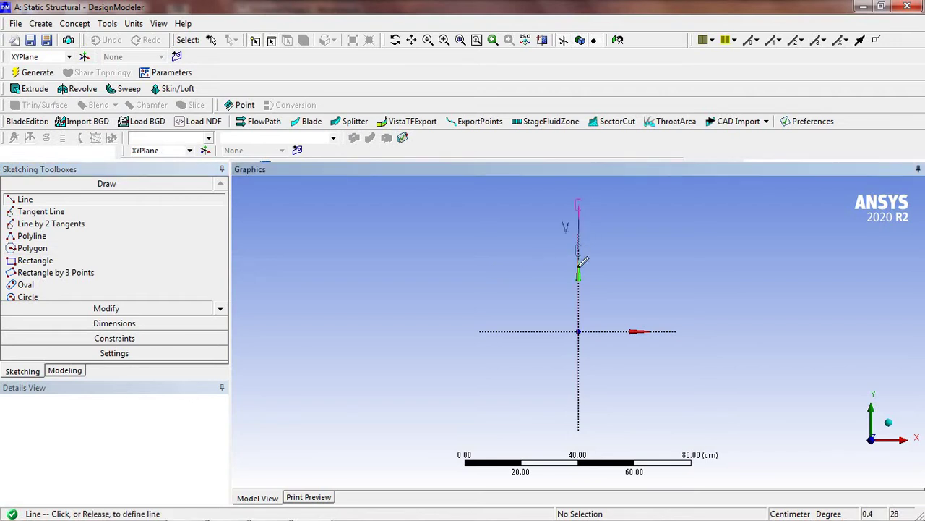
click(579, 330)
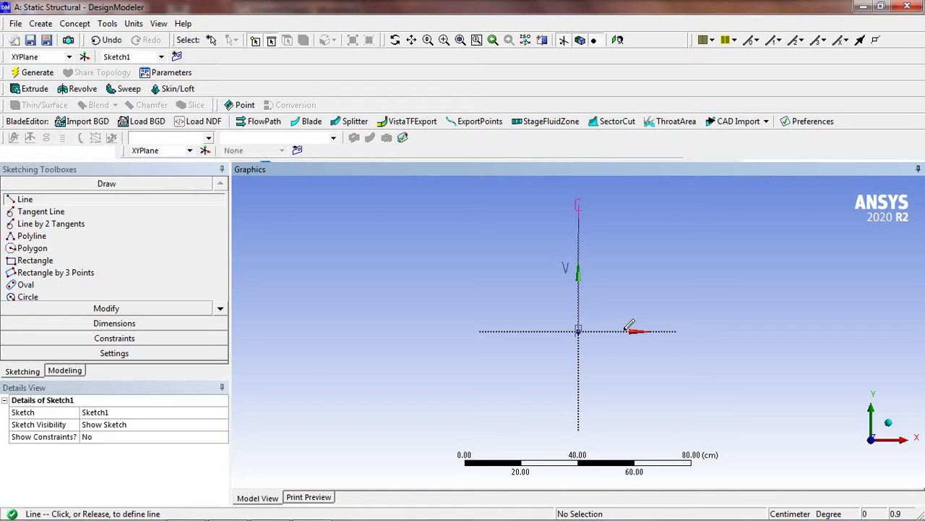
click(579, 205)
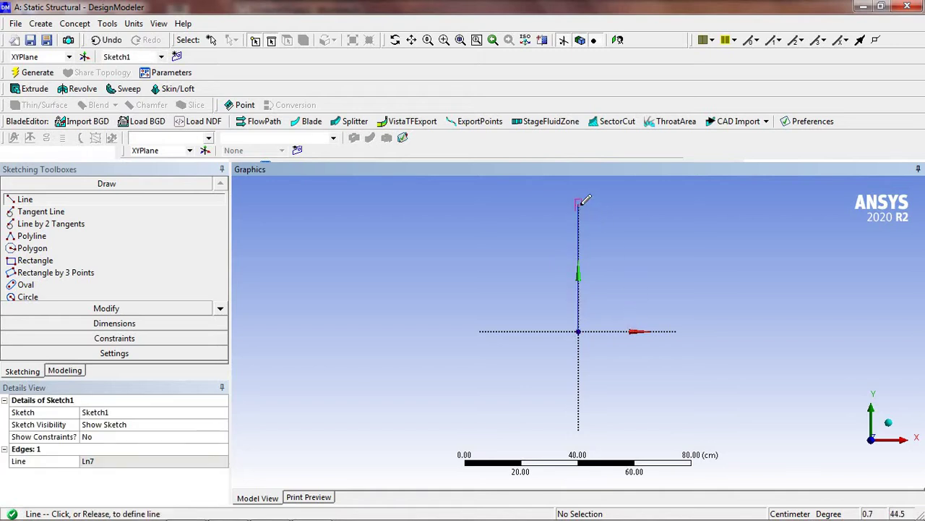
click(697, 331)
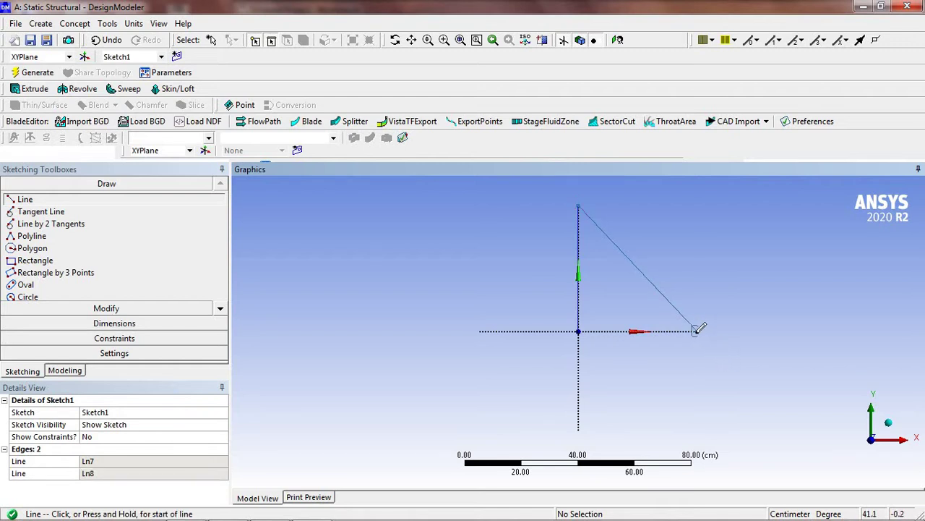
click(698, 331)
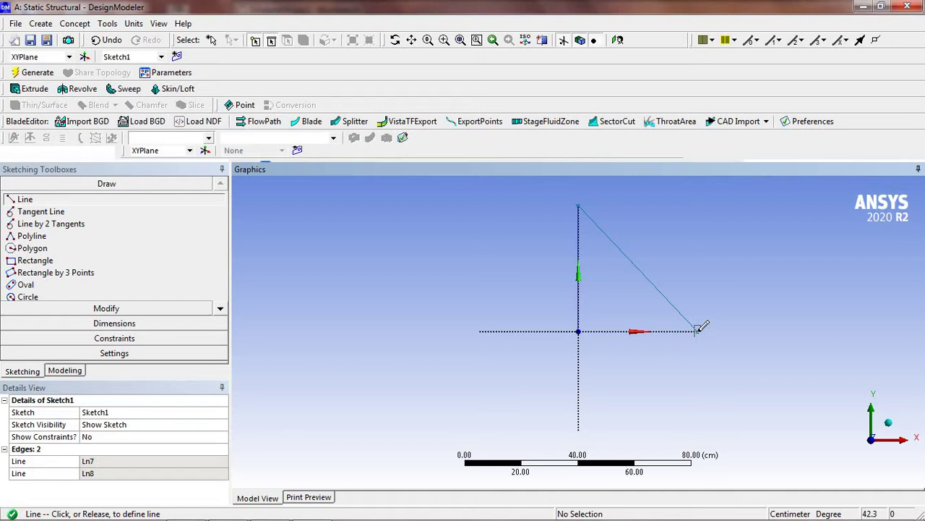
click(583, 328)
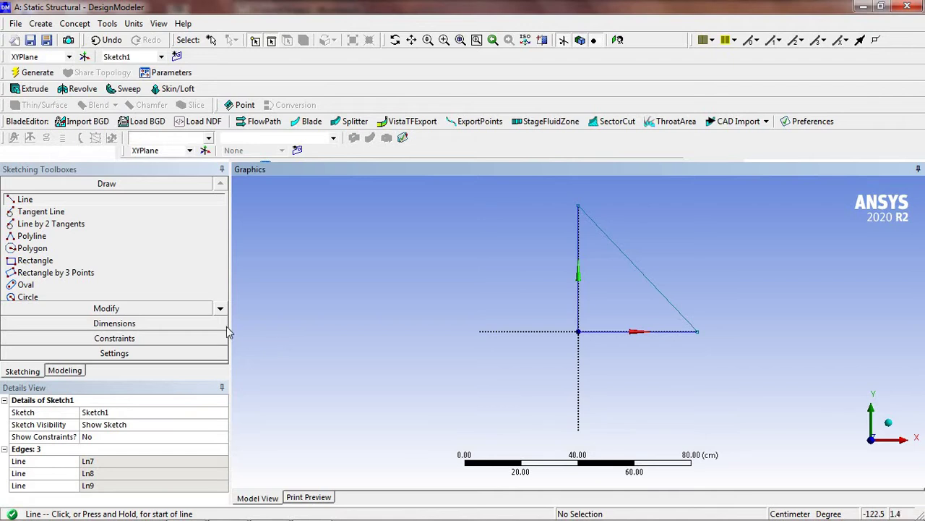
- Dimension the triangle's horizontal base and set its length to 50 cm
click(137, 323)
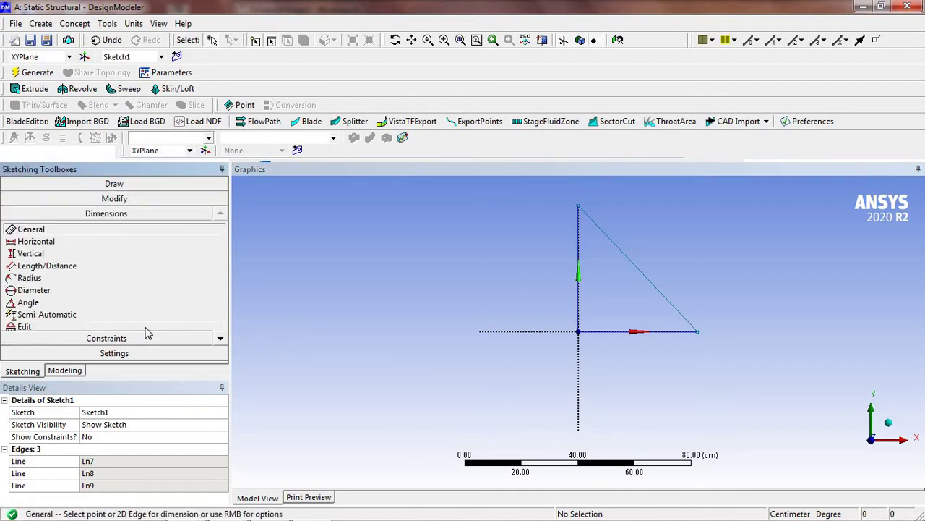
click(614, 333)
click(607, 361)
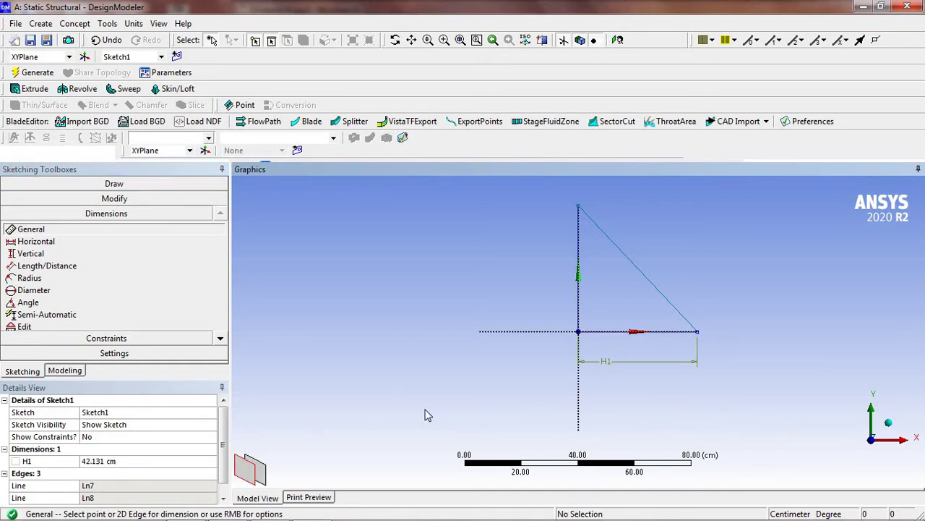
click(149, 460)
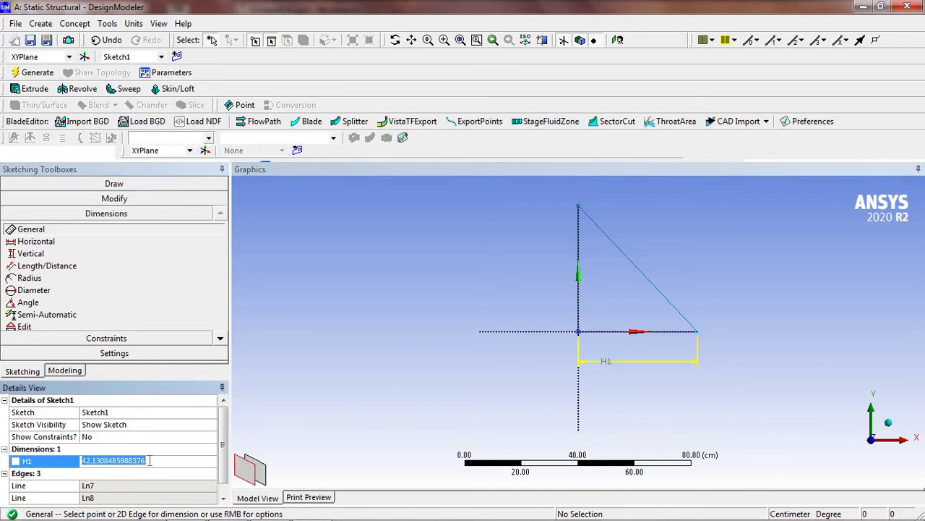
text(50)
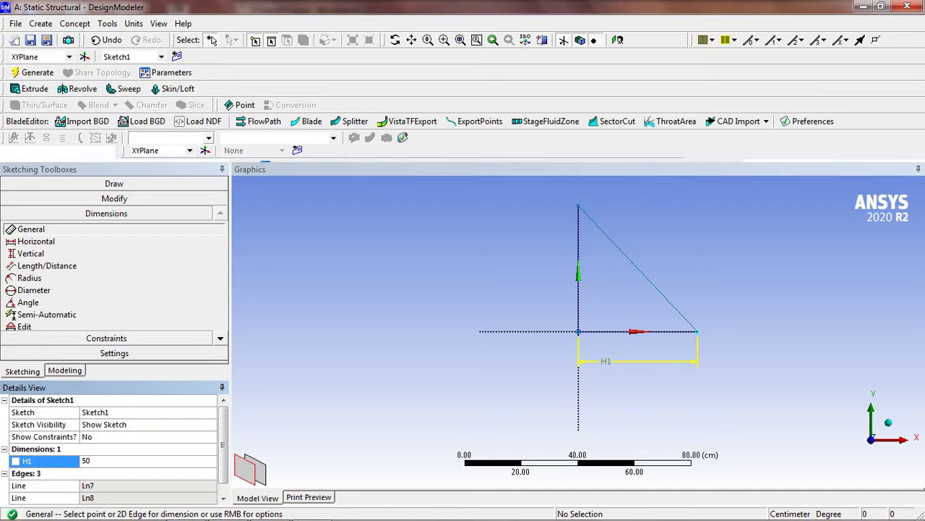
key(Return)
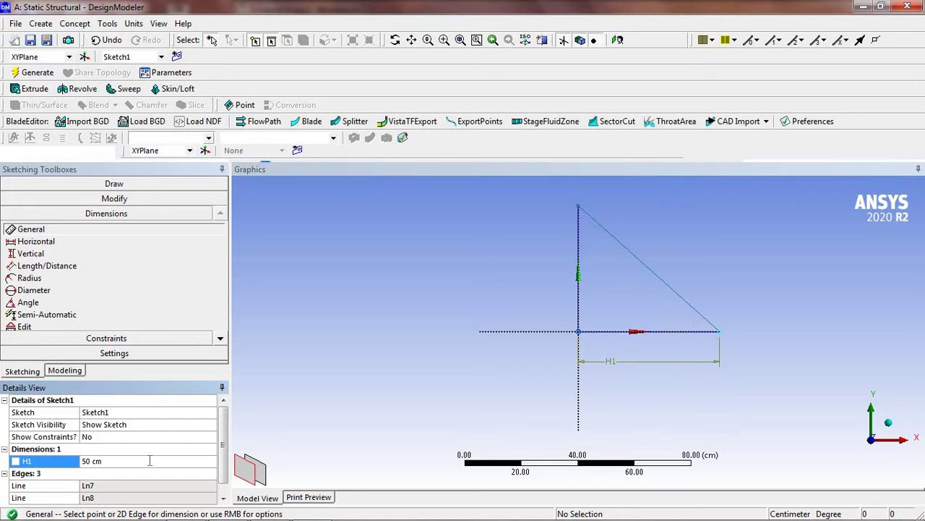
- Dimension the triangle's vertical side and set its length to 60 cm
click(579, 308)
click(560, 303)
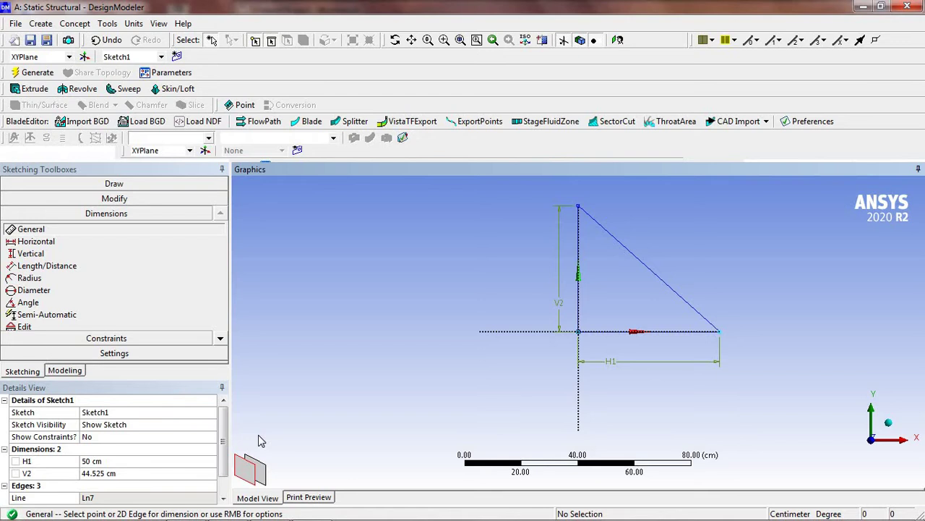
click(137, 474)
text(60)
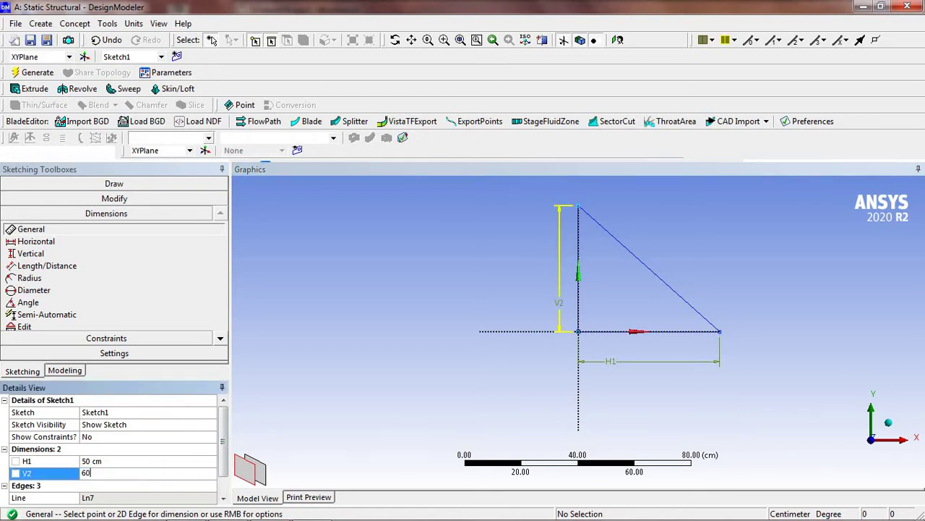
key(Return)
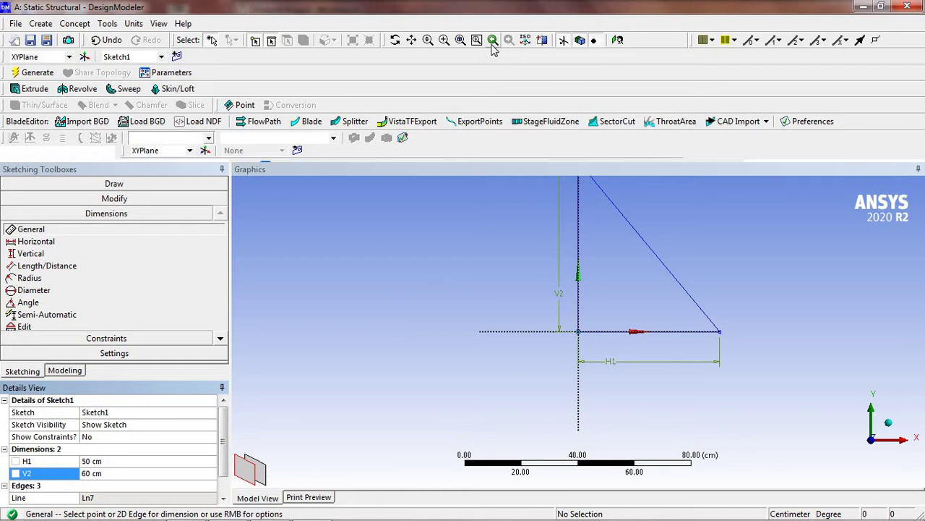
click(463, 41)
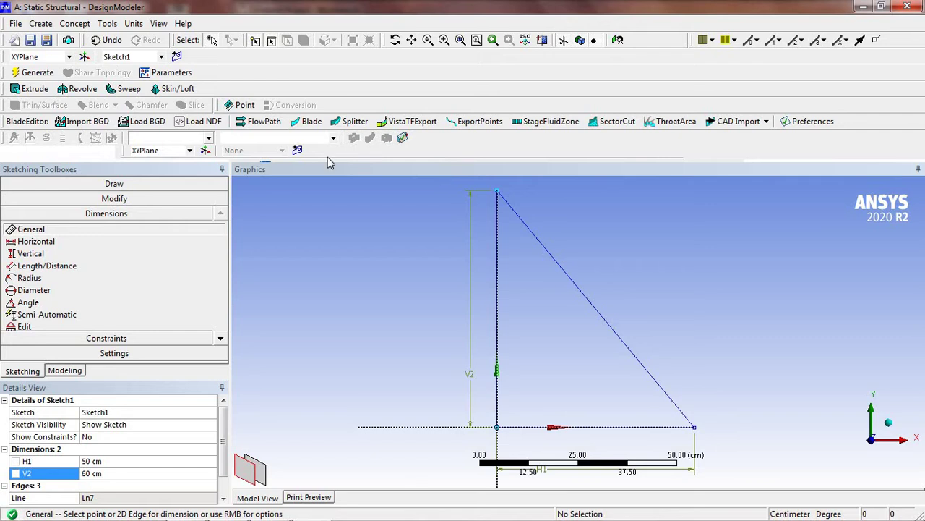
- Generate a line body from the triangle sketch using Lines From Sketches with the Add Material operation
click(90, 25)
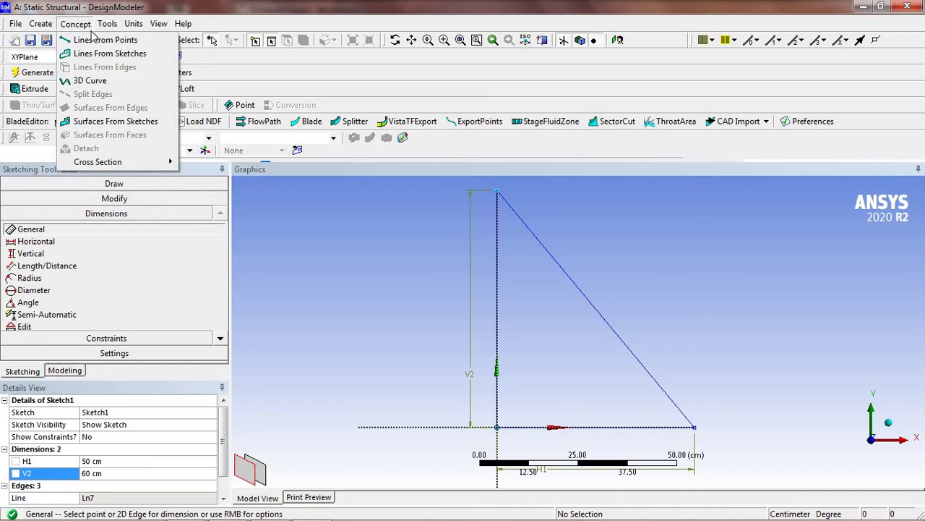
click(107, 54)
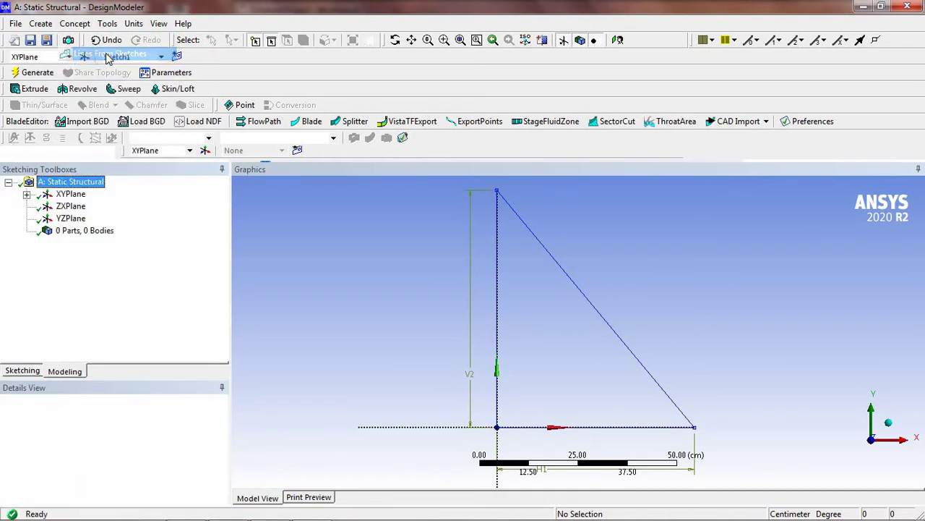
click(500, 331)
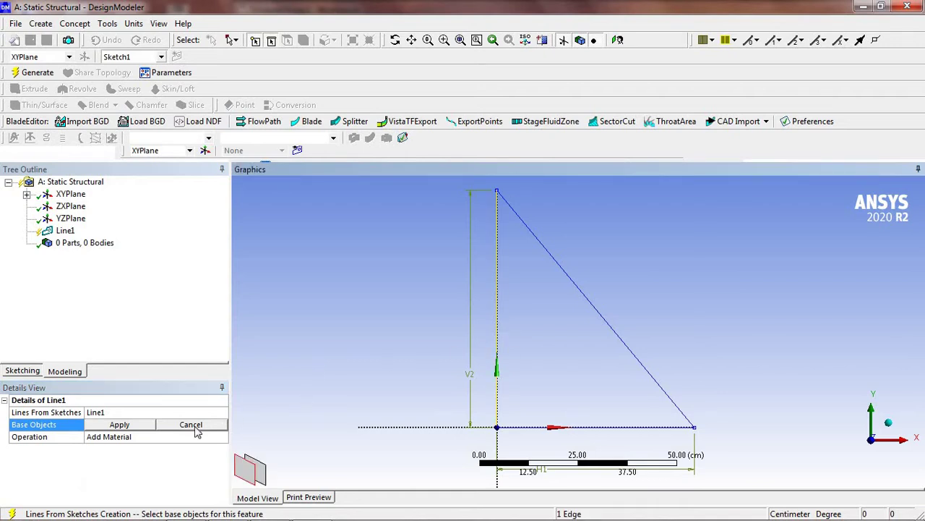
click(147, 427)
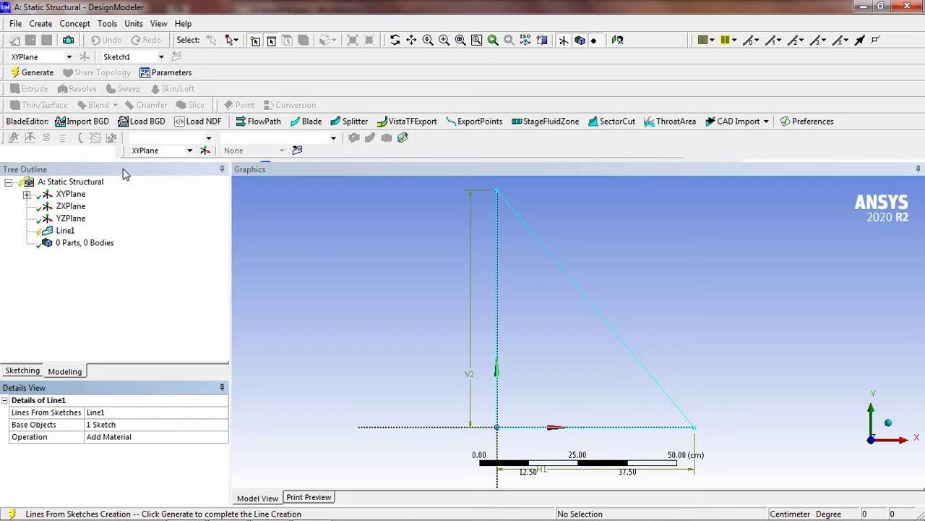
click(44, 73)
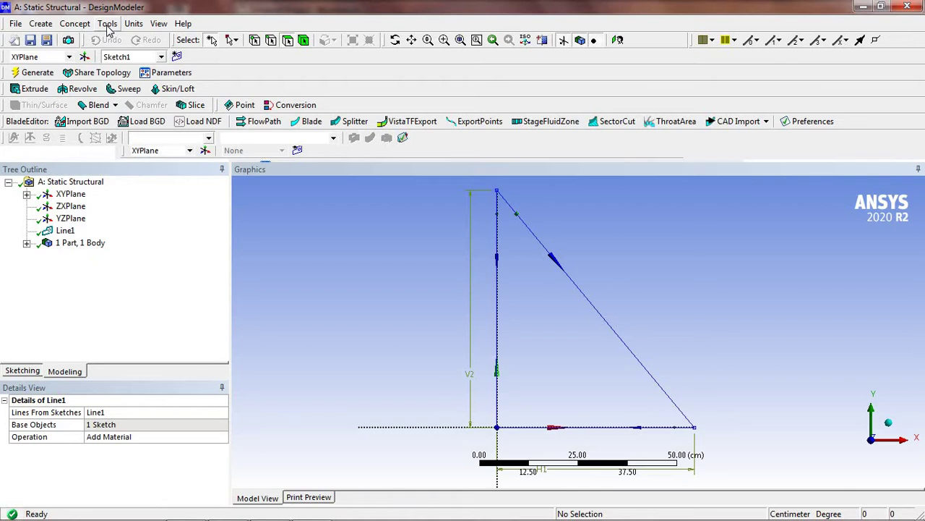
- Create a circular cross section for the truss members
click(75, 24)
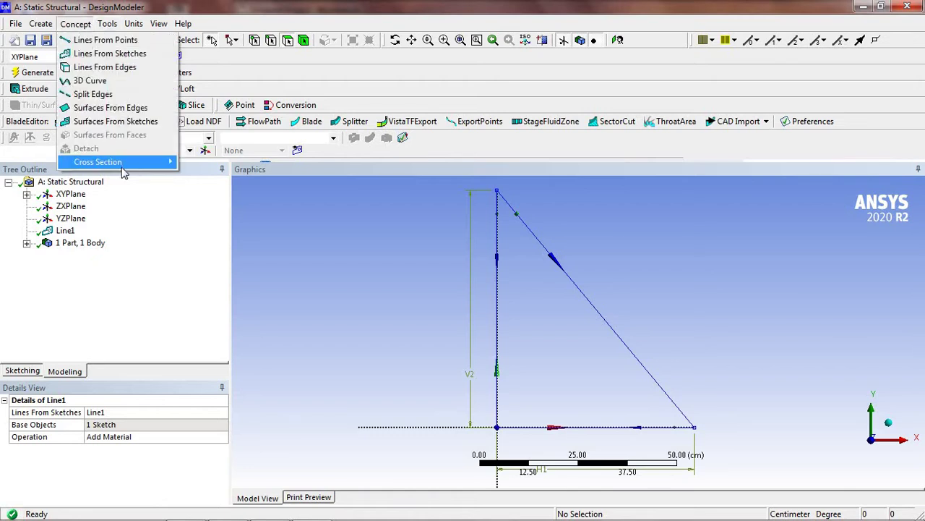
mouse_move(124, 172)
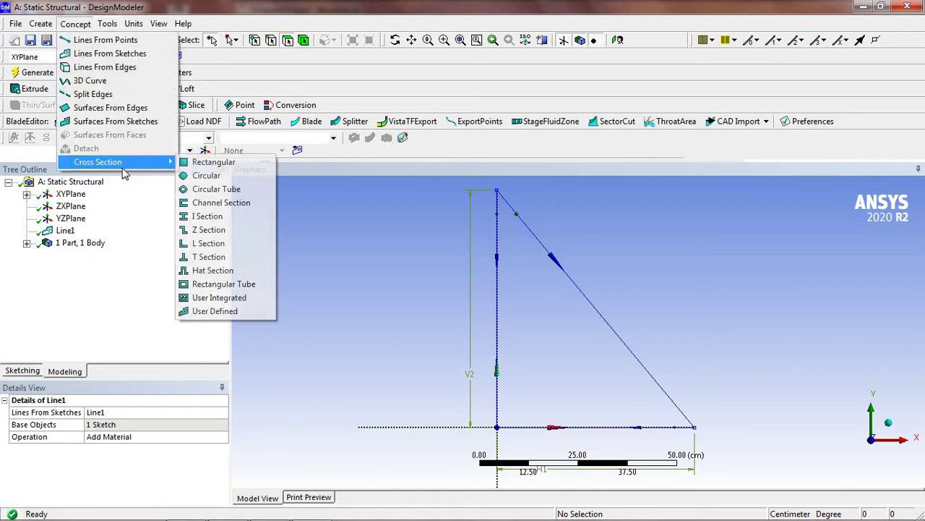
click(205, 176)
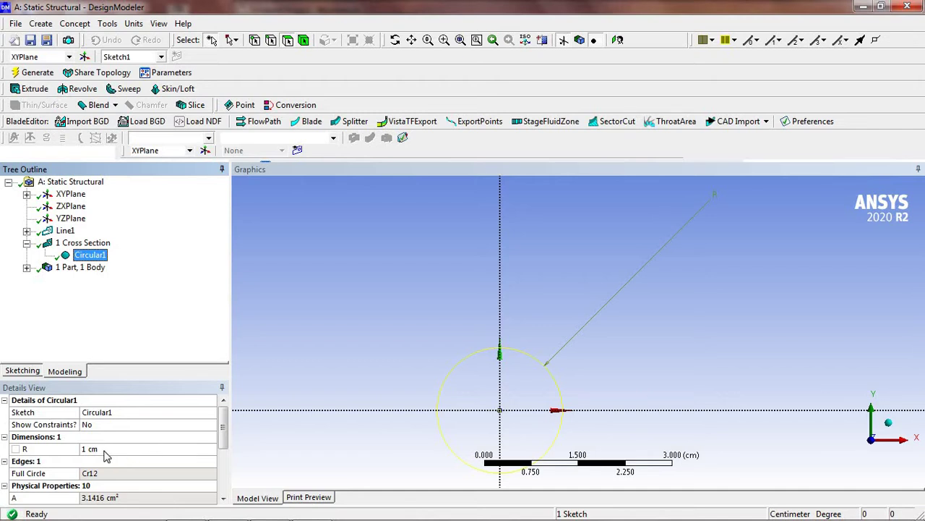
- Assign the Circular1 cross section to the line body
click(27, 268)
click(92, 280)
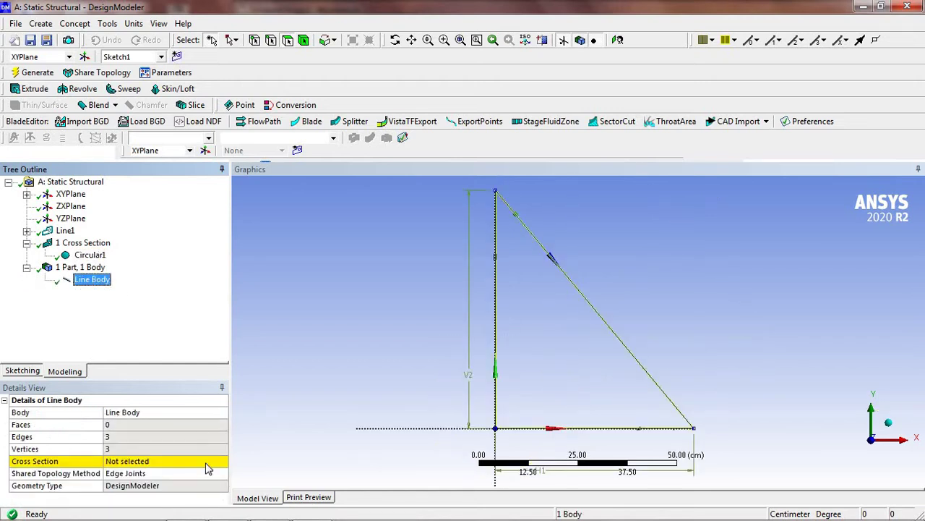
click(205, 463)
click(221, 462)
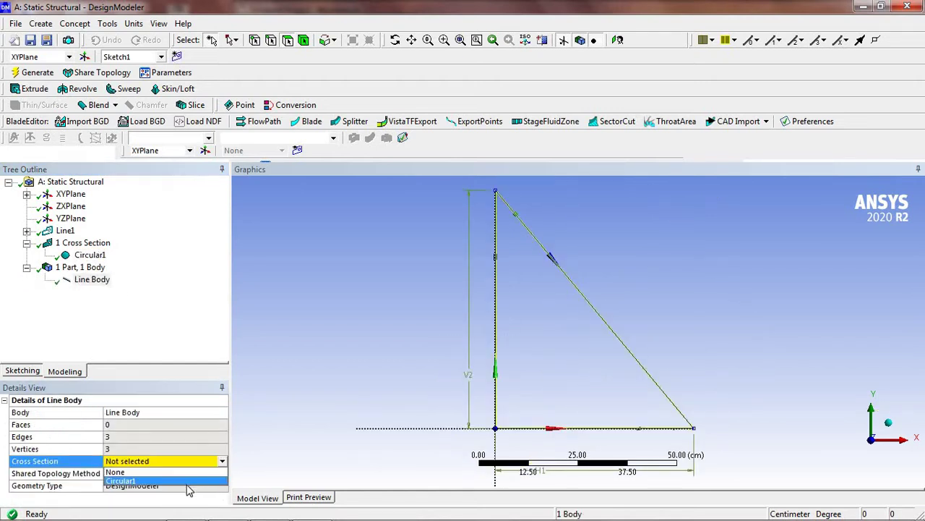
click(145, 481)
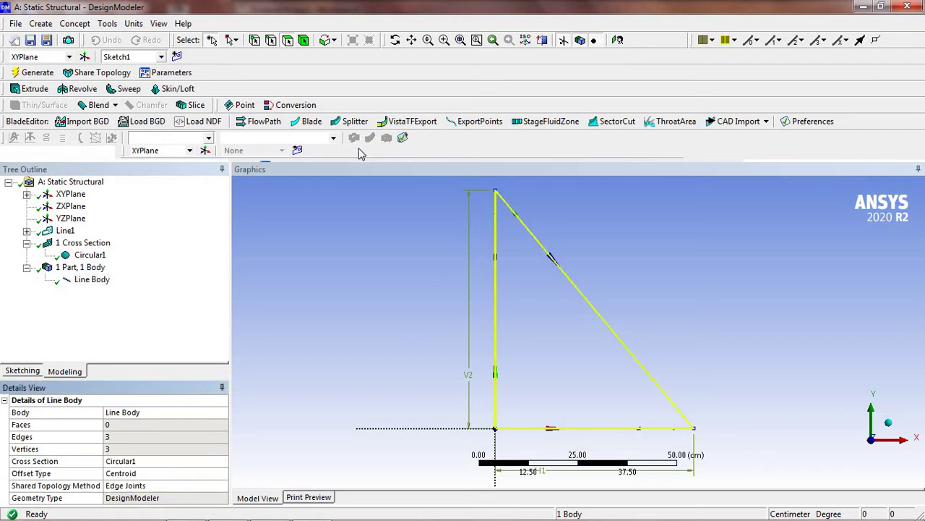
- Display the line body's cross-section solids in an isometric view, then switch to the Workbench project window
click(158, 23)
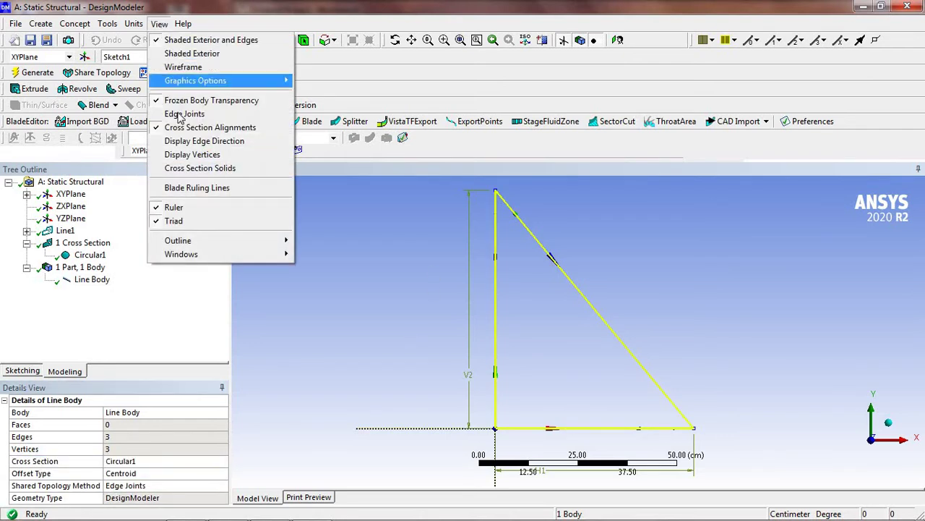
click(186, 169)
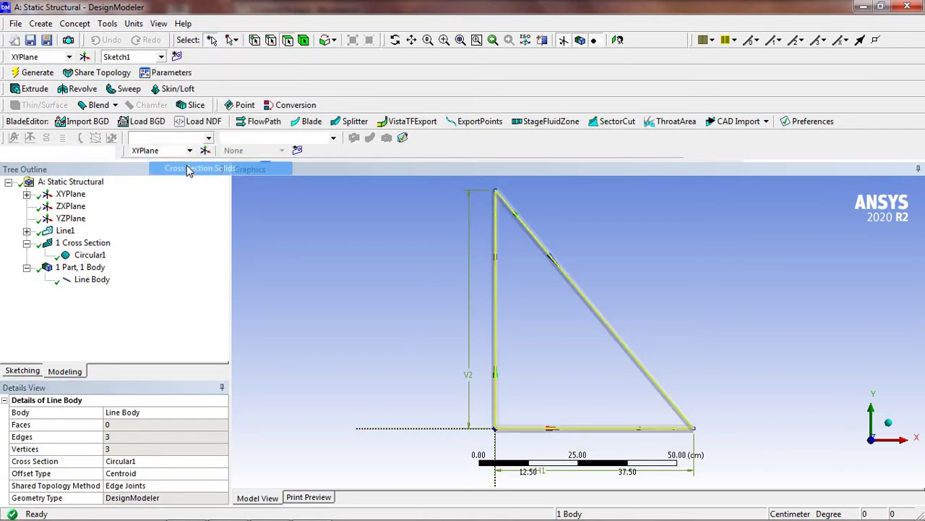
click(894, 431)
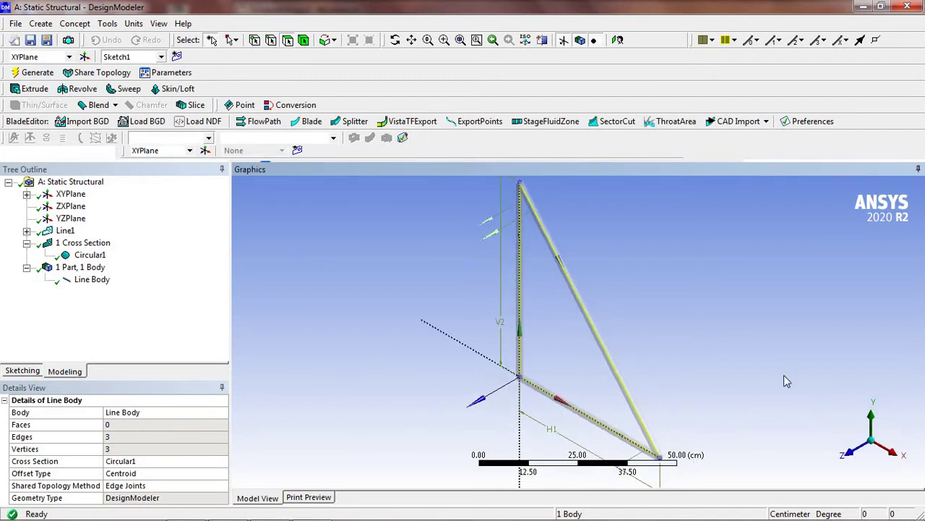
click(863, 6)
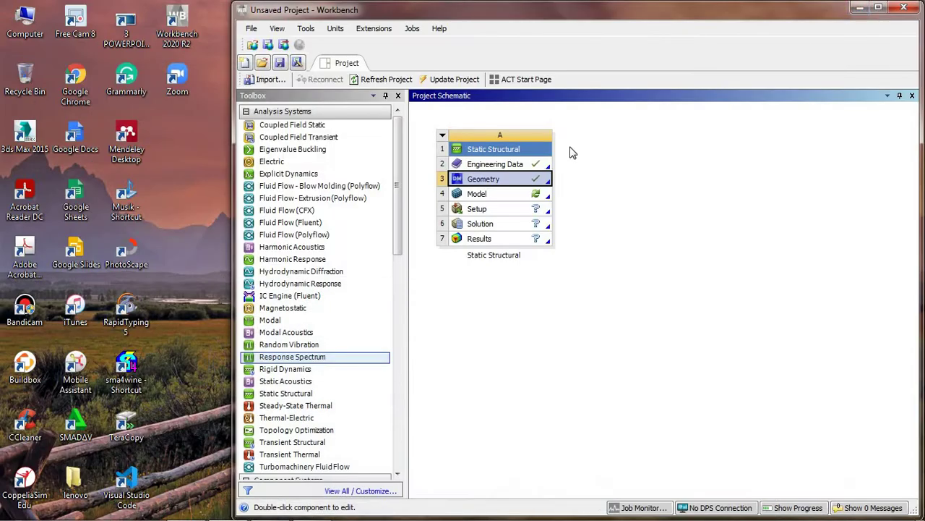
- Open the Static Structural model in Mechanical and maximize its window
double_click(521, 193)
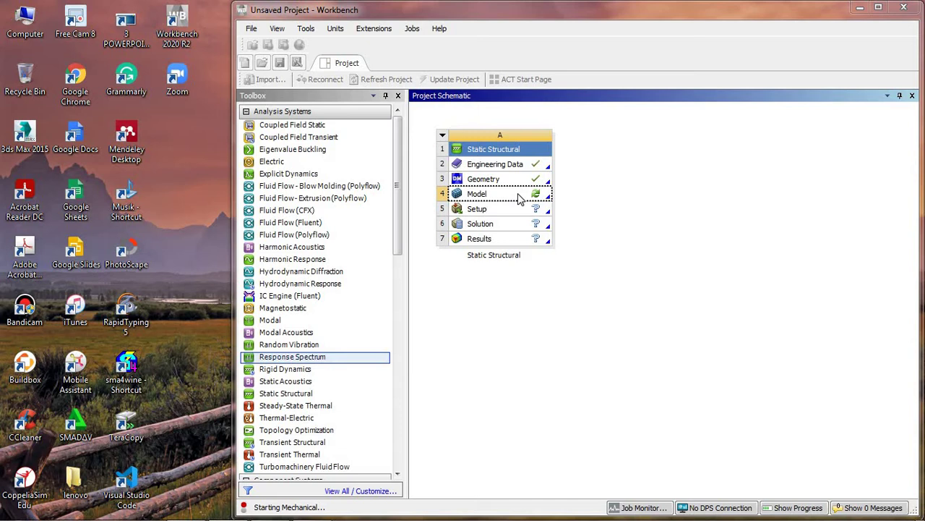
mouse_move(310, 507)
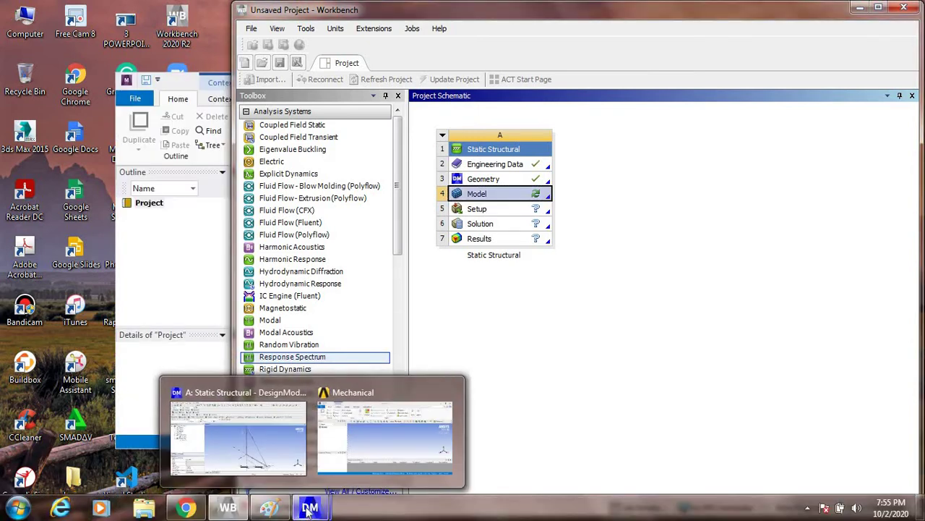
click(394, 453)
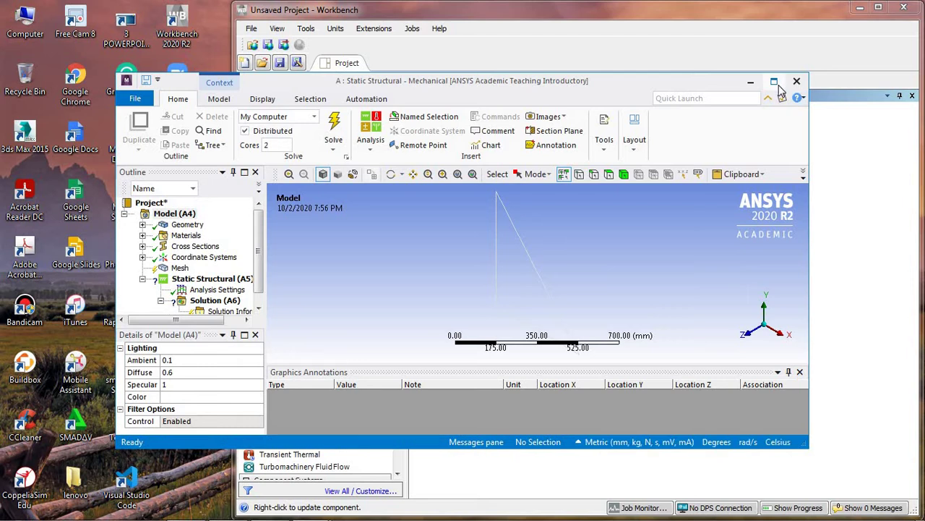
click(776, 83)
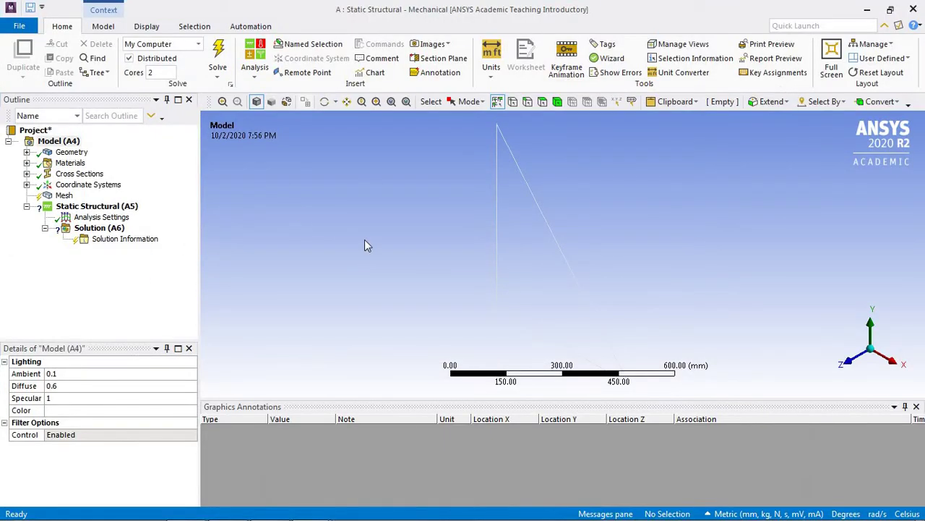
- Display the truss members with their solid cross sections in the Mechanical view
click(104, 27)
click(146, 27)
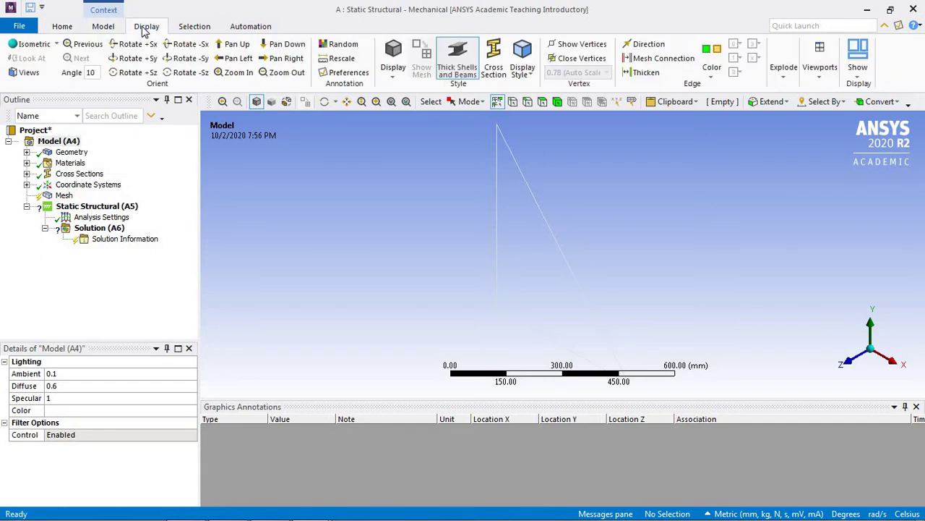
click(494, 54)
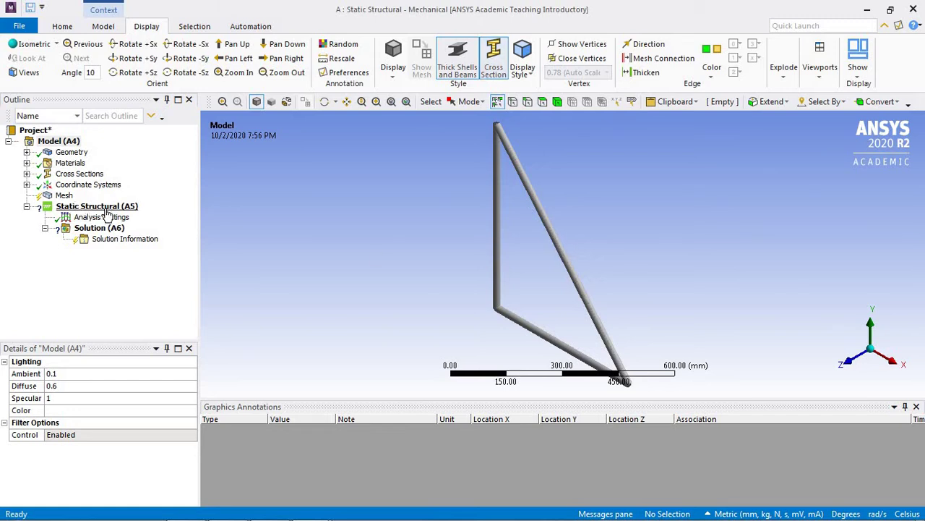
- Add a fixed support to the Static Structural analysis on the two end vertices of the vertical member
right_click(107, 208)
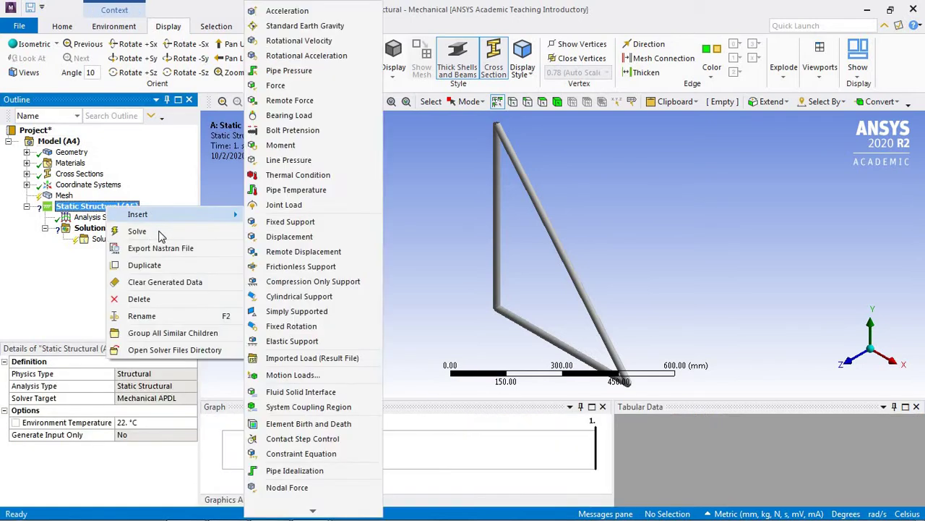
mouse_move(180, 219)
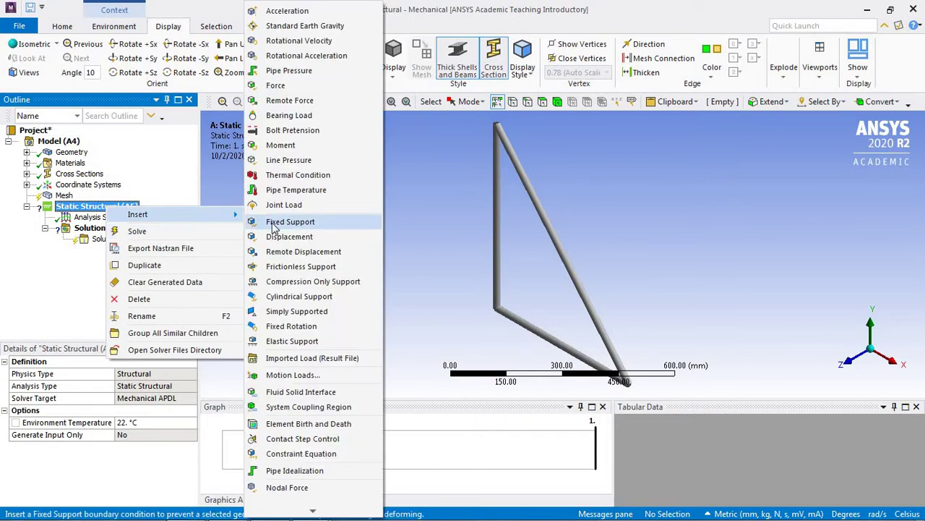
click(383, 223)
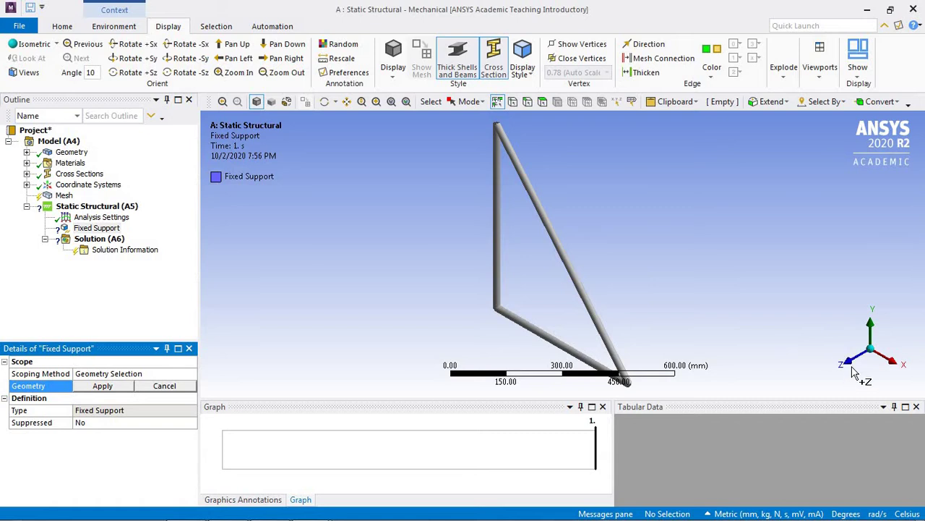
click(851, 358)
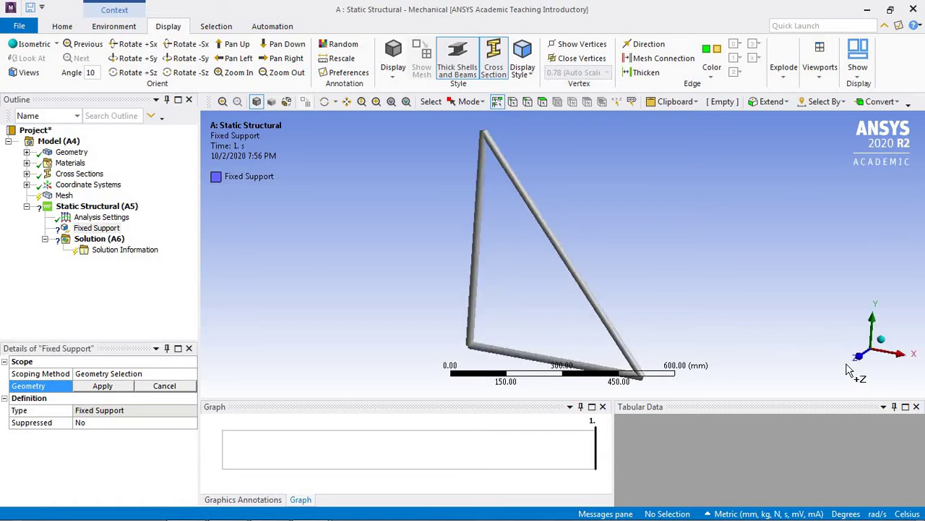
click(515, 102)
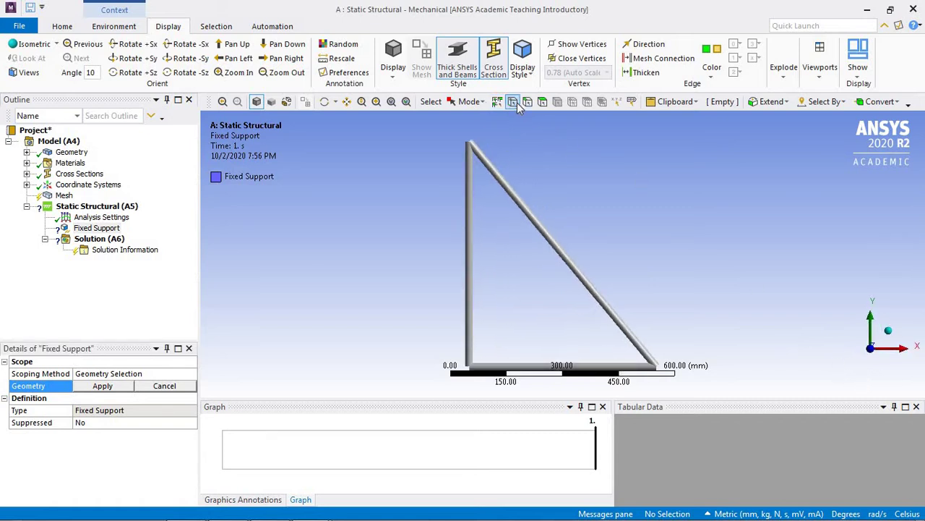
click(470, 145)
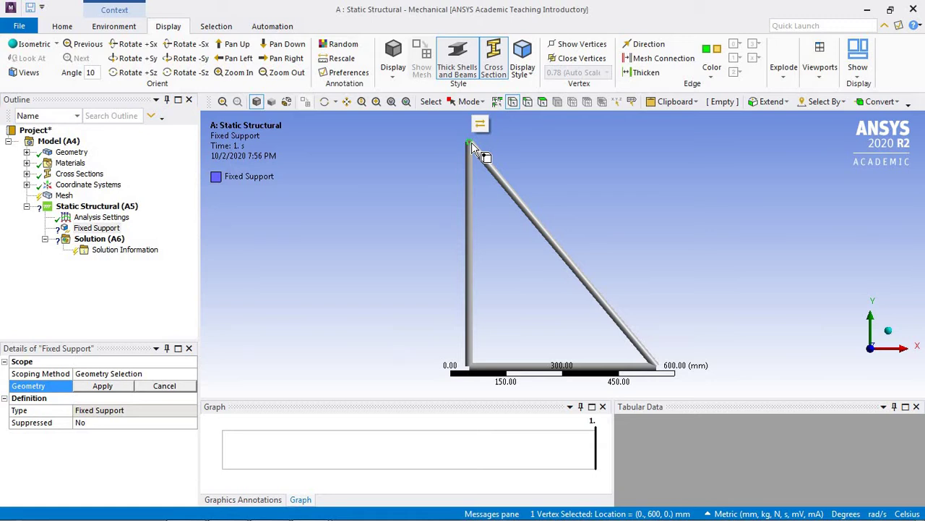
ctrl+click(469, 367)
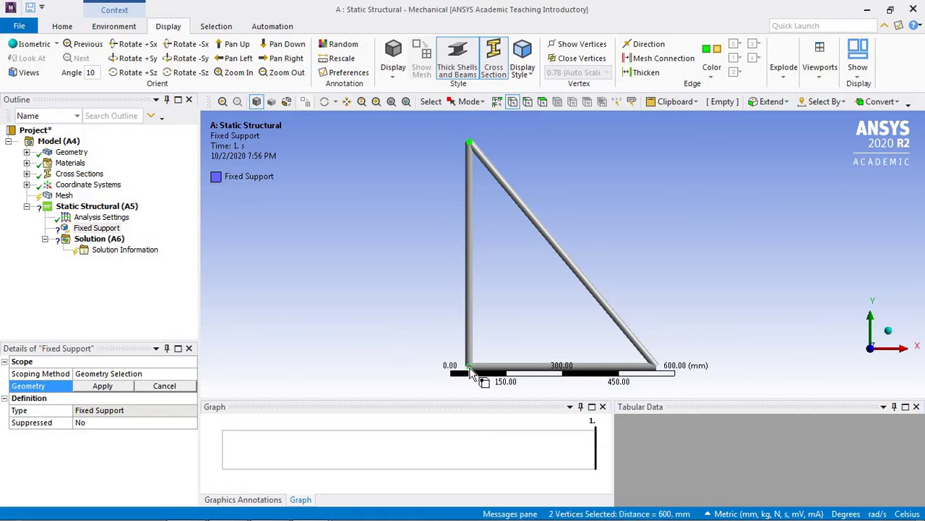
click(110, 390)
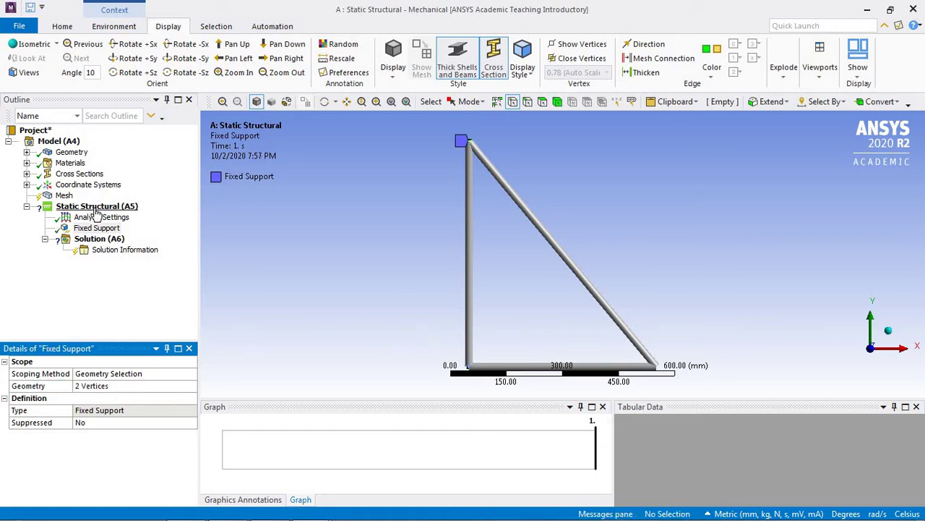
- Add a force to the vertex where the horizontal and diagonal members meet
right_click(92, 207)
mouse_move(152, 221)
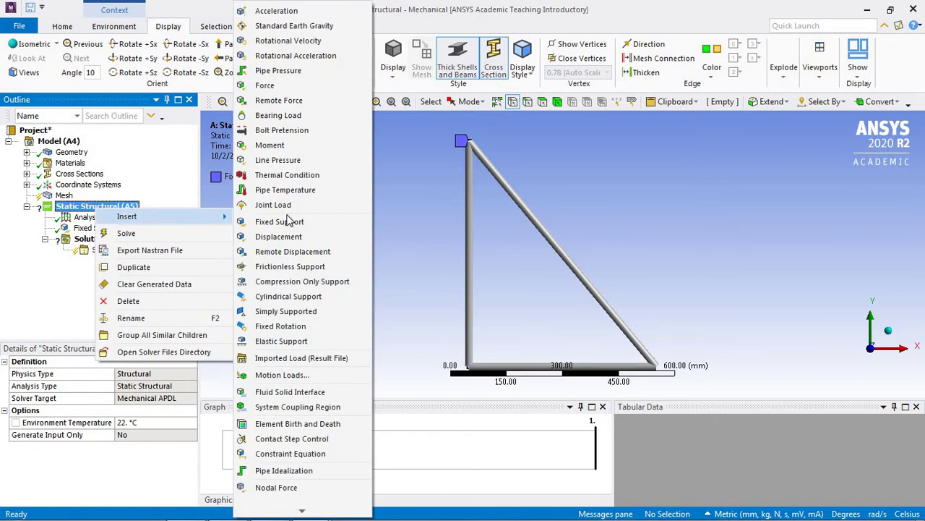
click(266, 85)
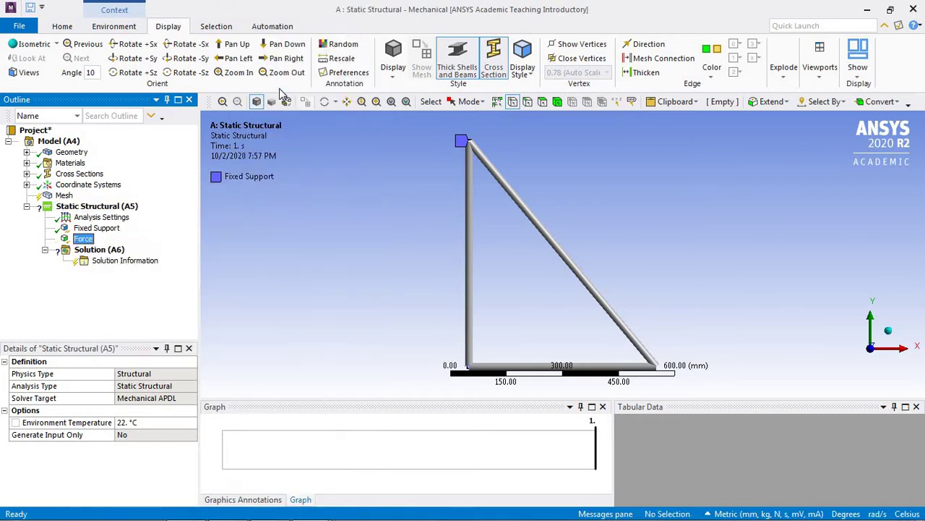
click(661, 368)
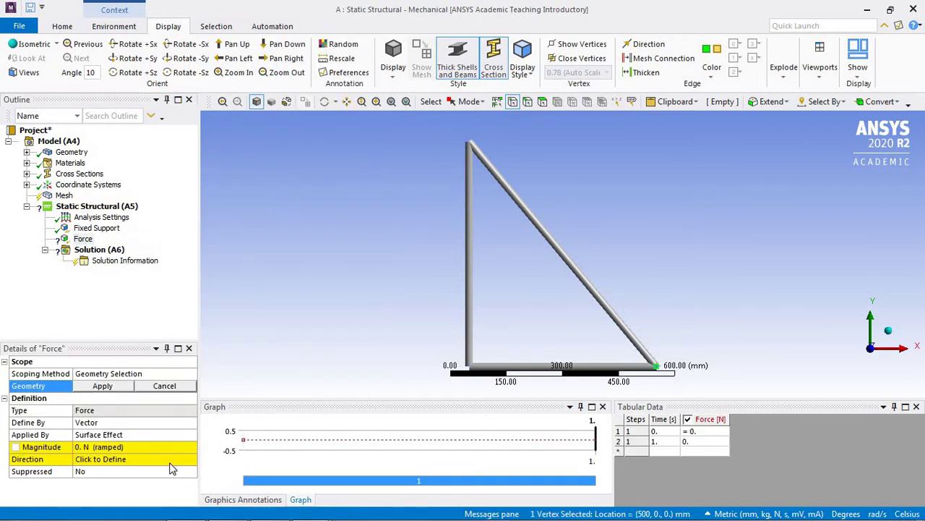
click(116, 389)
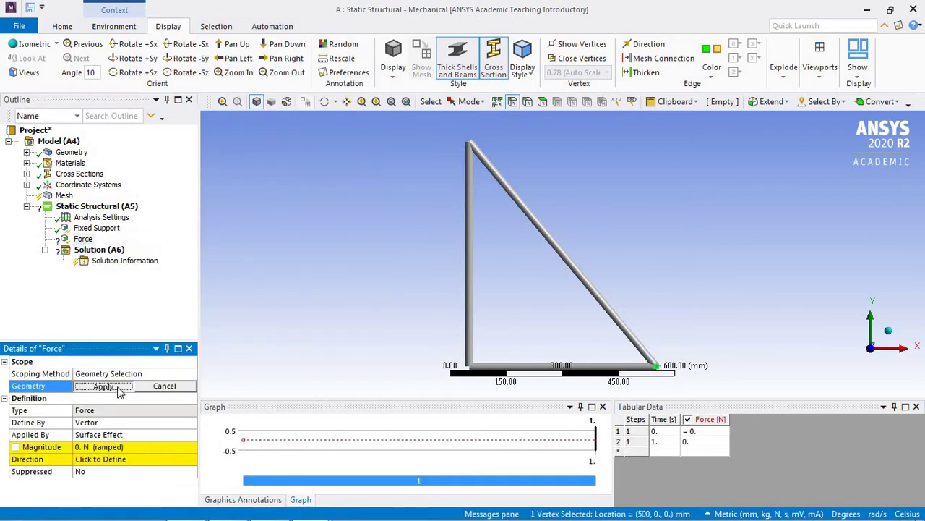
- Define the force by components and set its Y component to -100 N
click(148, 423)
click(192, 422)
click(172, 434)
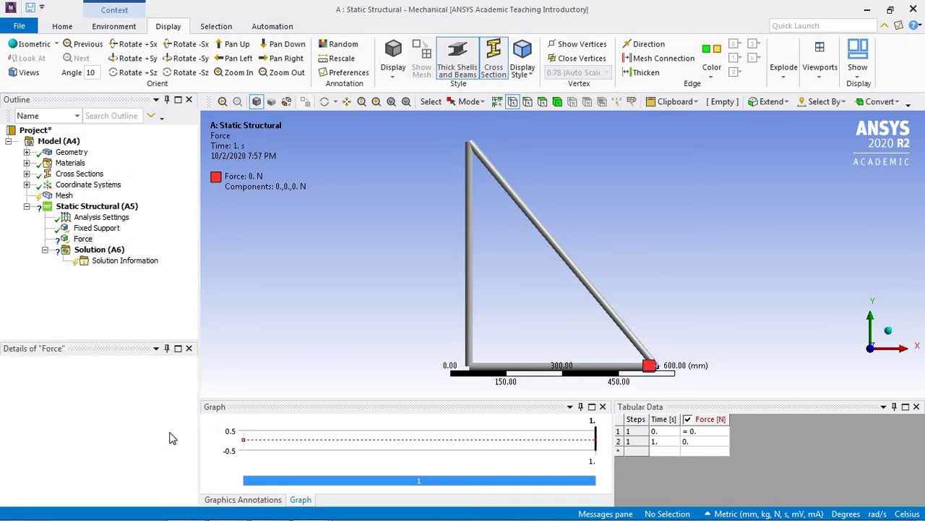
click(155, 460)
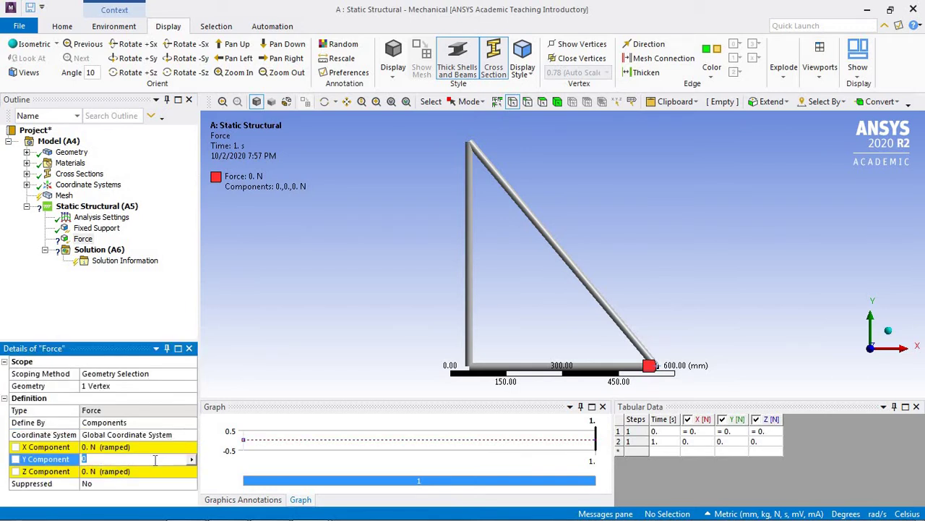
text(-100)
click(379, 338)
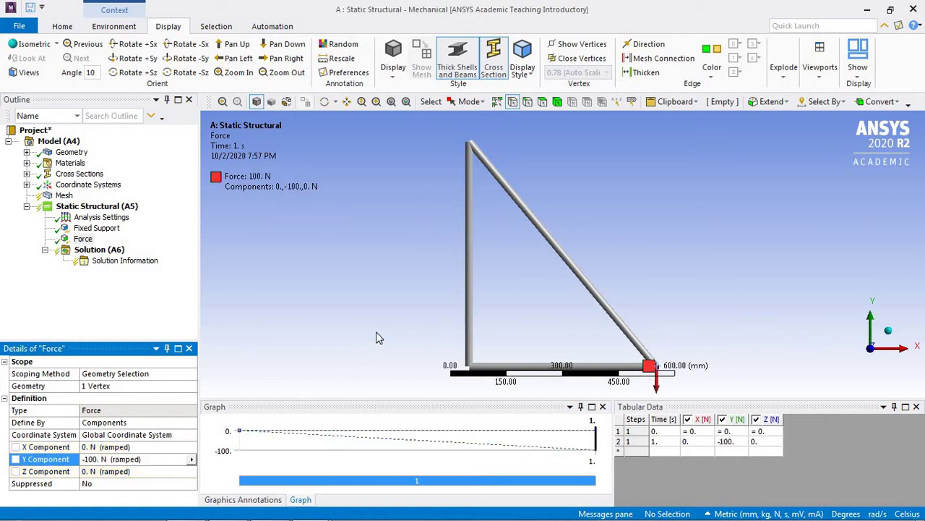
- Add a Total Deformation result to the solution and solve the analysis
right_click(109, 250)
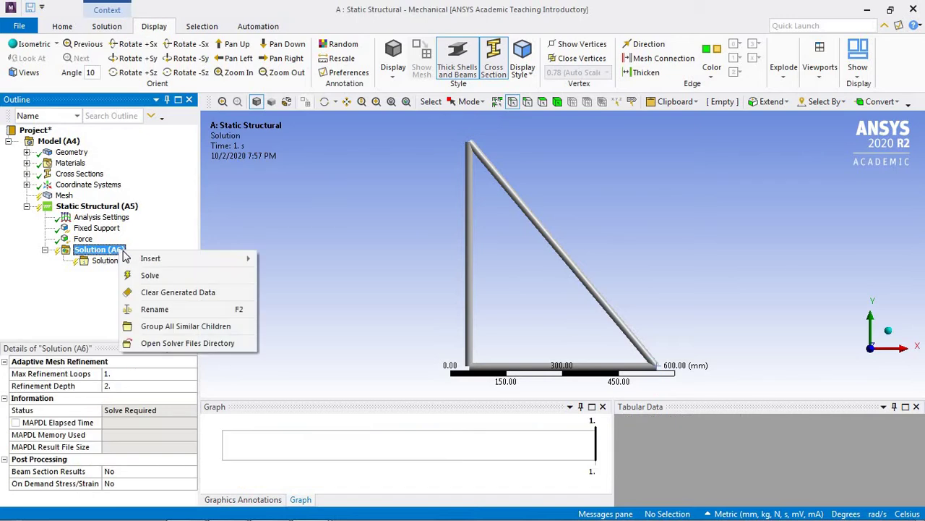
mouse_move(145, 260)
mouse_move(302, 263)
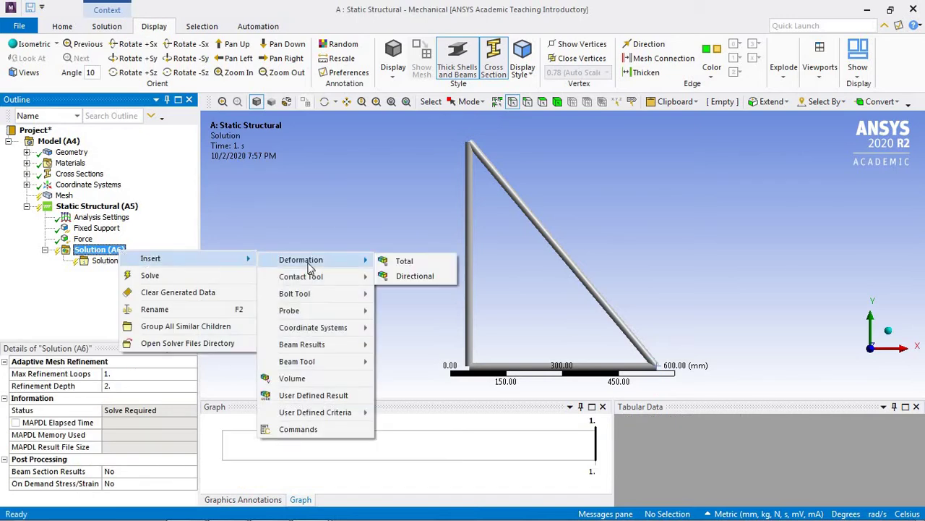
click(407, 268)
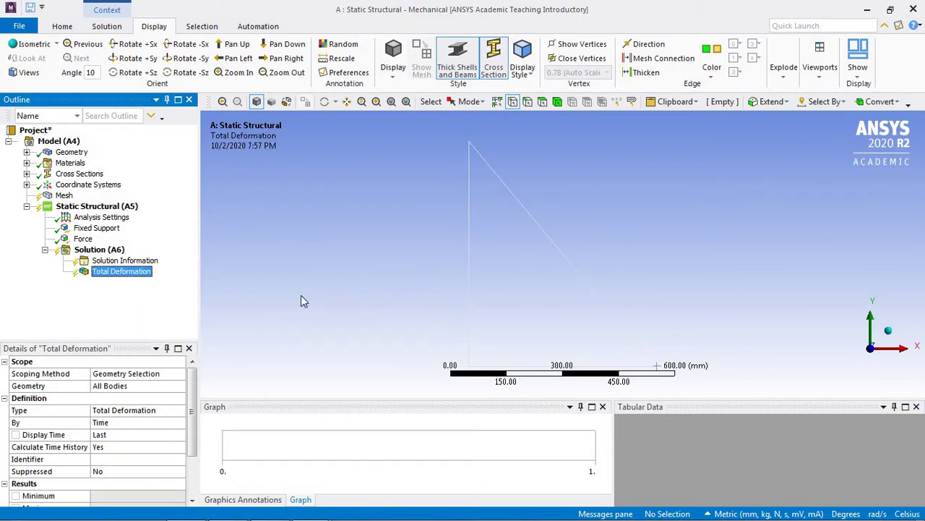
click(63, 27)
click(219, 54)
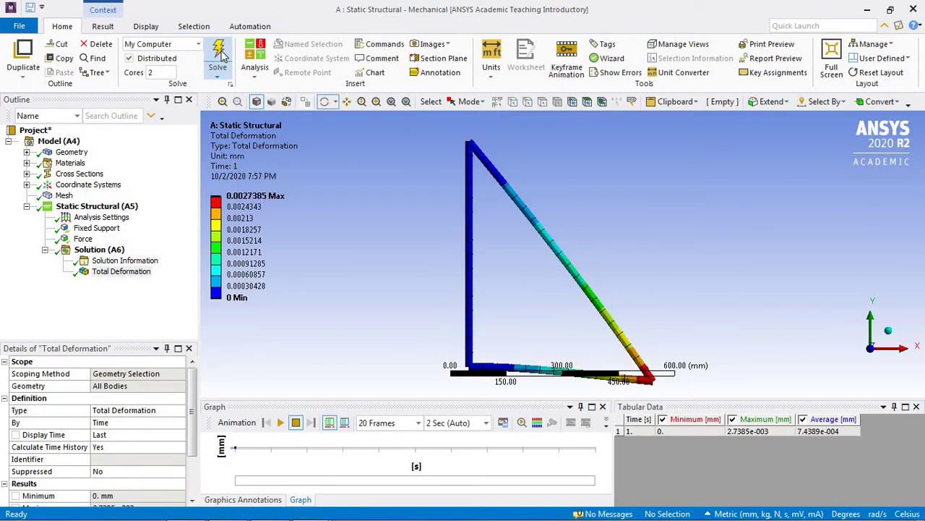
- Play the animation of the Total Deformation result and dismiss the browser notification
click(282, 422)
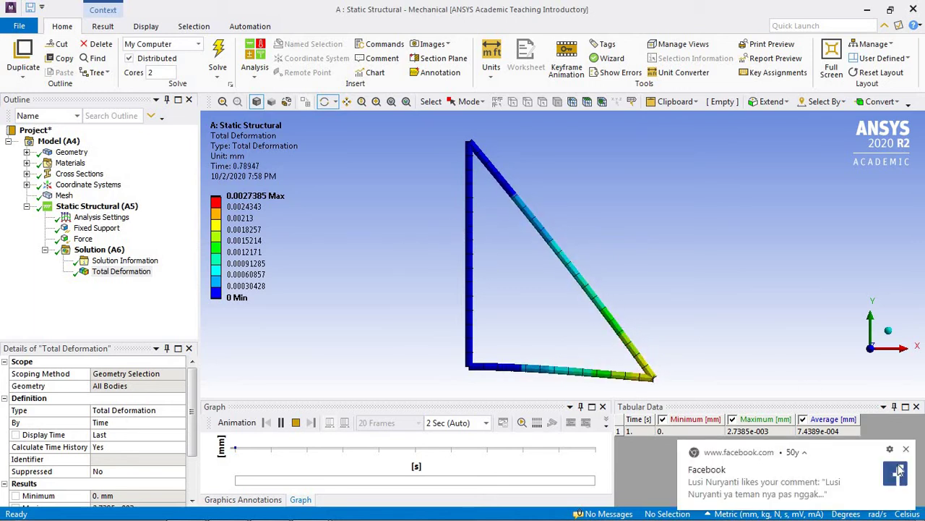
click(909, 450)
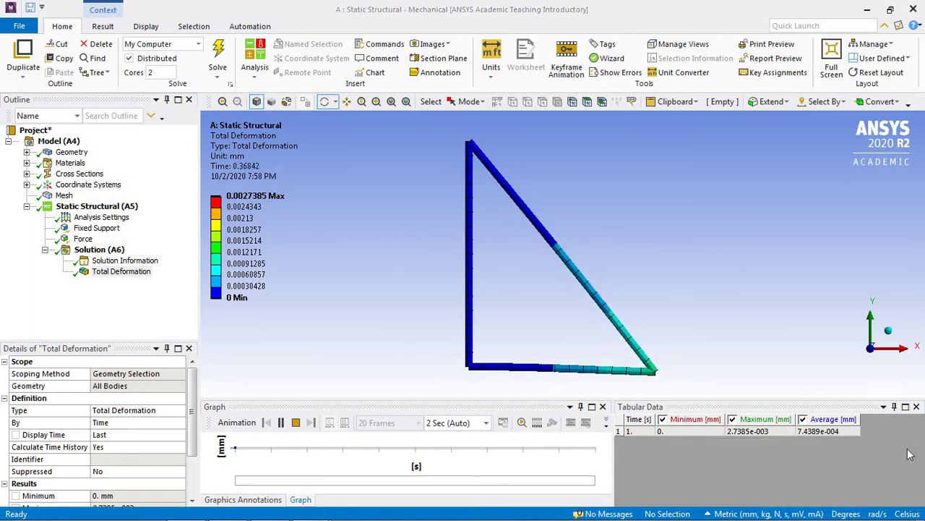
- Switch to the Workbench project window and duplicate the Static Structural system
click(868, 9)
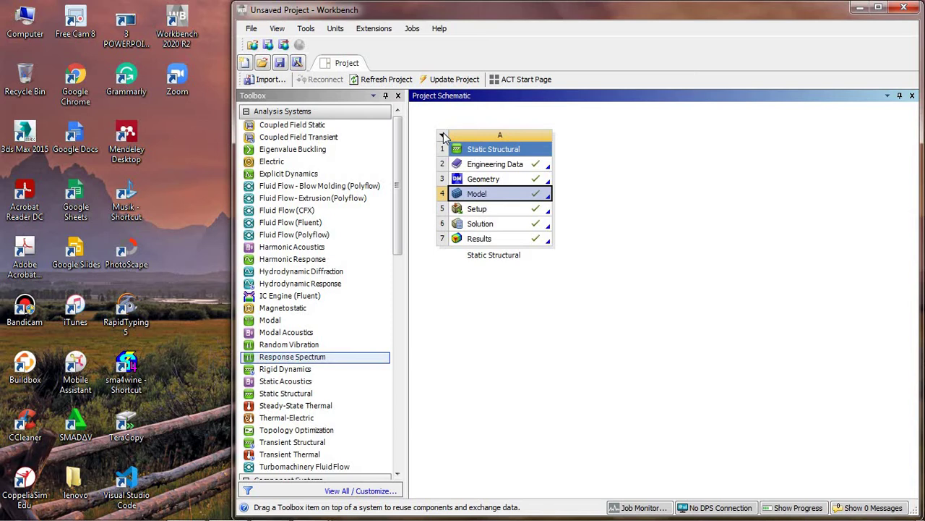
click(443, 136)
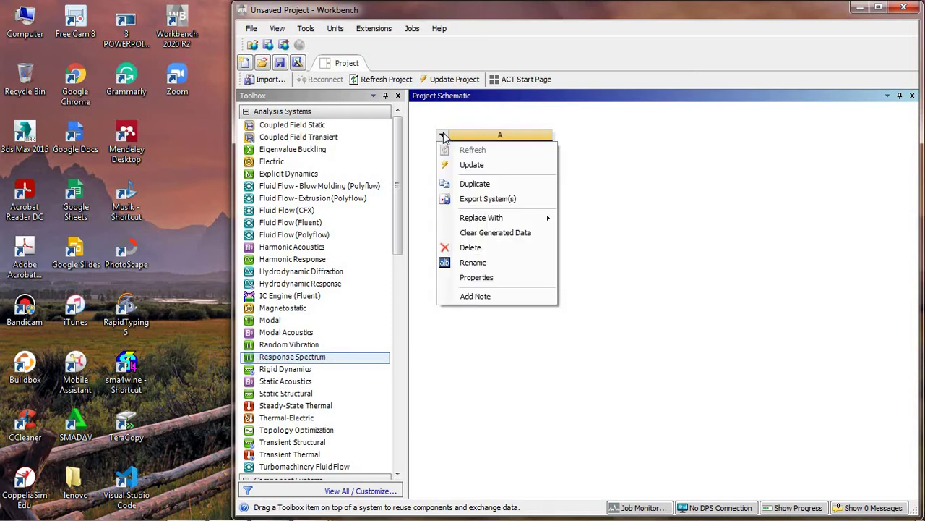
click(468, 186)
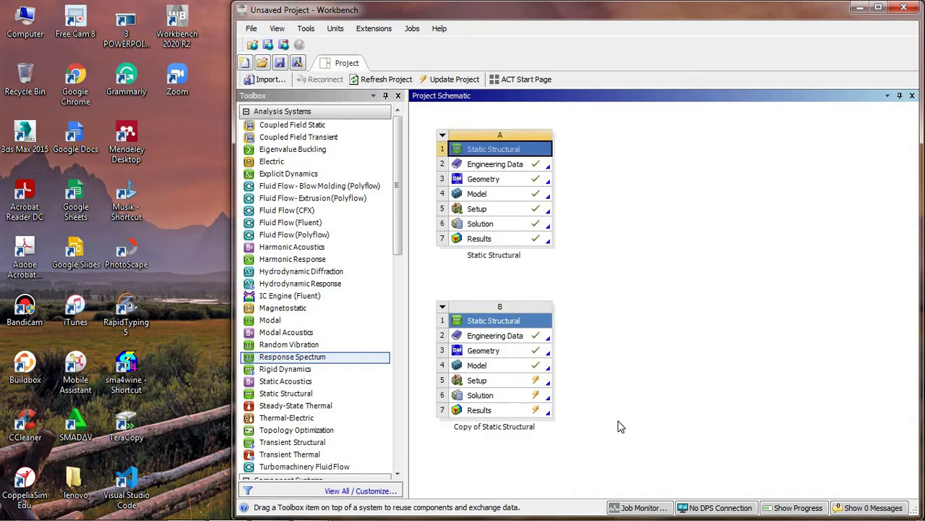
- Open the copied system's geometry in DesignModeler and add a rectangular cross section beside the circular one
click(517, 352)
double_click(517, 353)
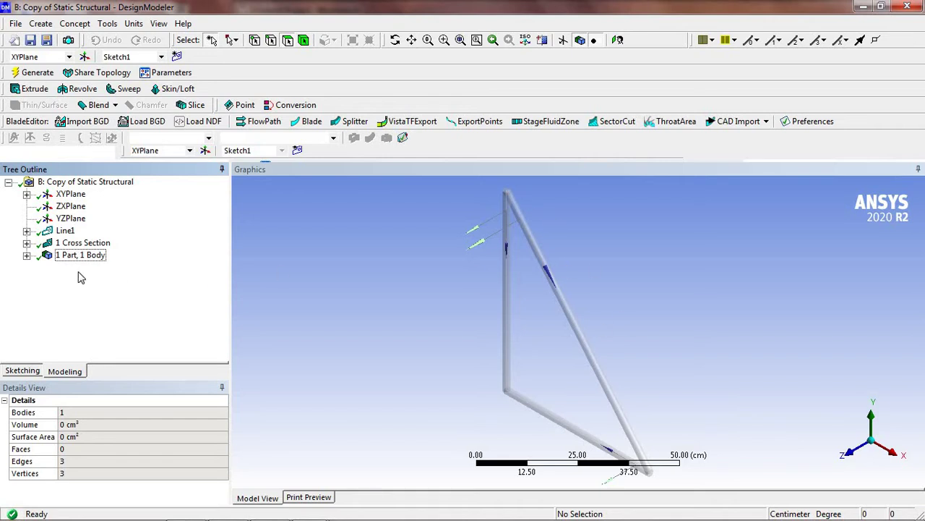
click(27, 243)
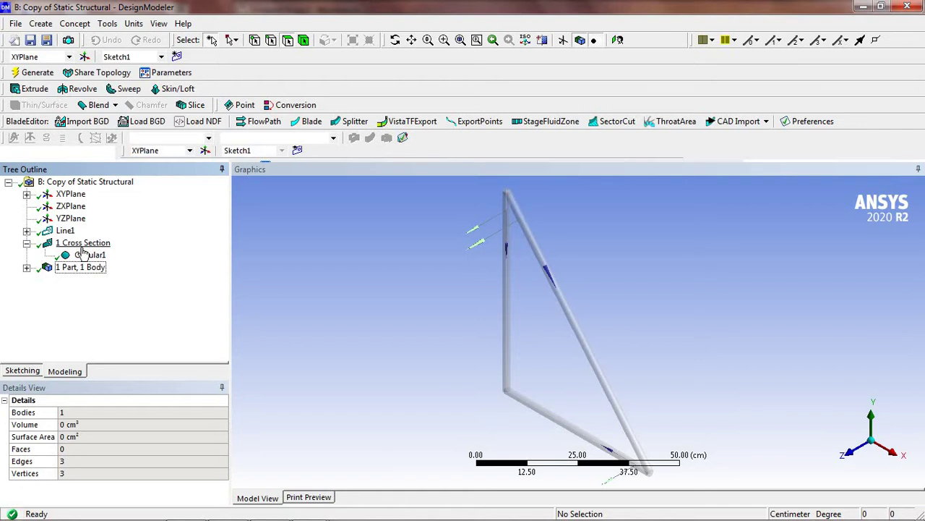
click(81, 26)
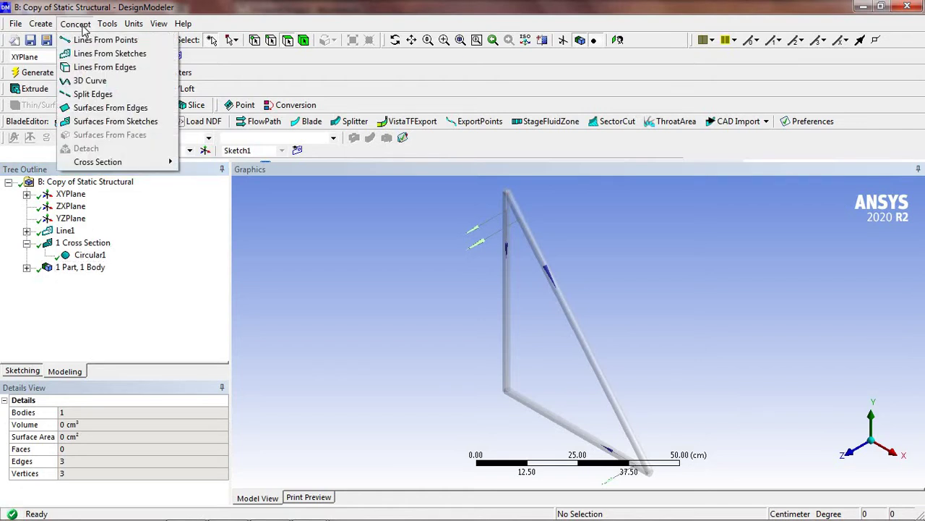
mouse_move(133, 164)
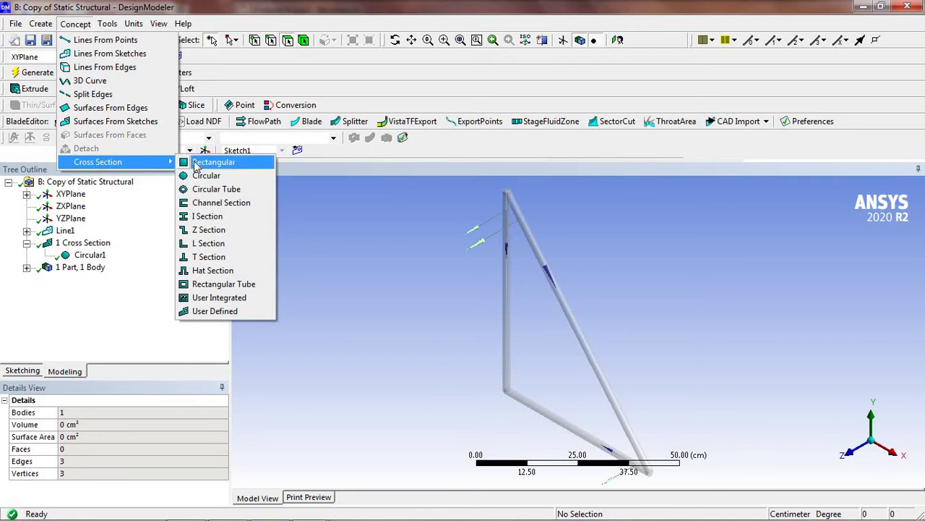
click(196, 165)
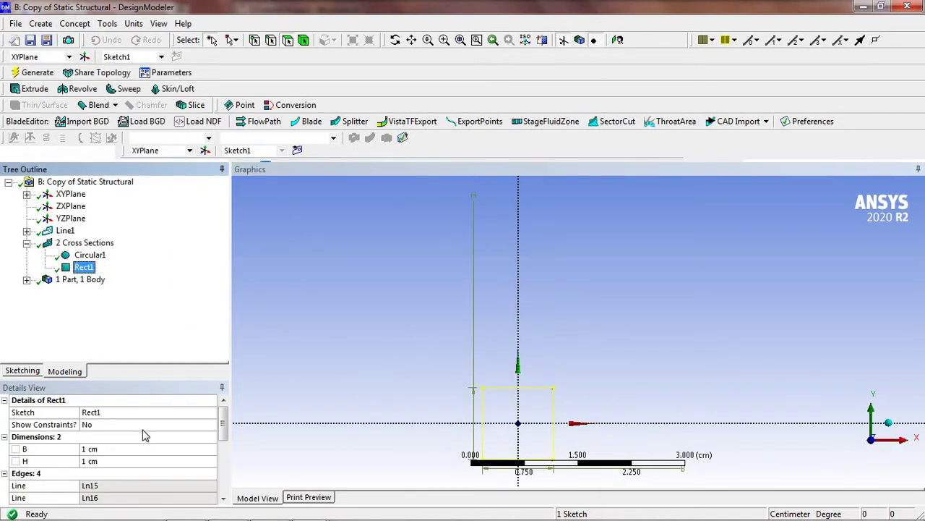
- Set the rectangular cross section's width B and height H to 2 cm each
click(120, 449)
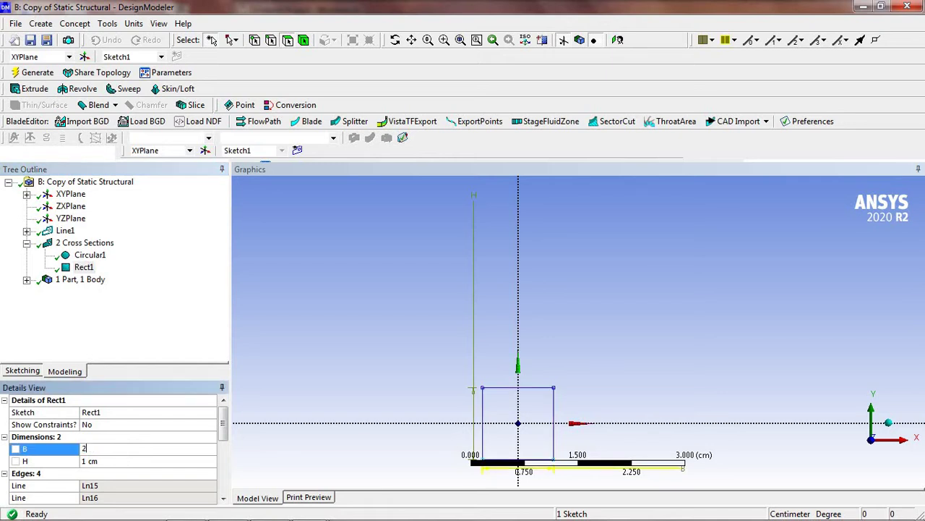
key(Return)
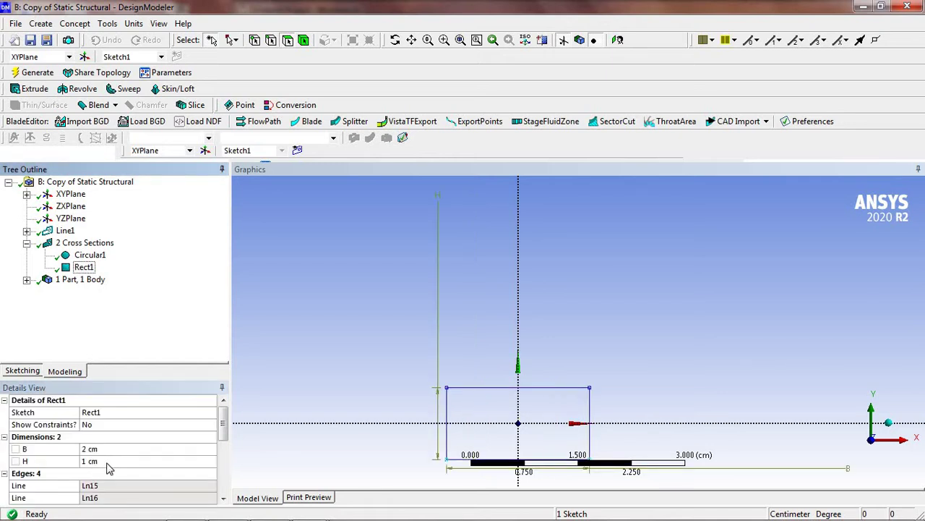
click(107, 461)
key(Return)
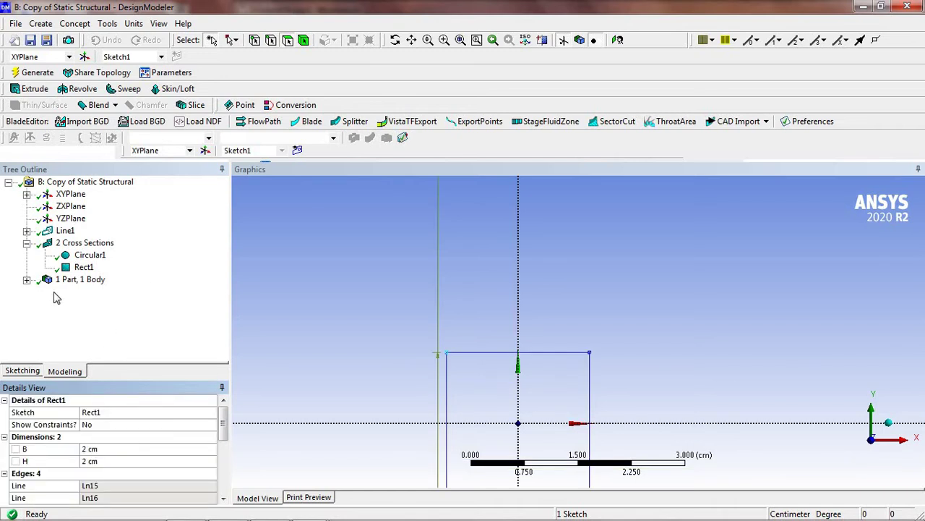
- Assign the Rect1 cross section to the line body of the truss
click(29, 280)
click(92, 294)
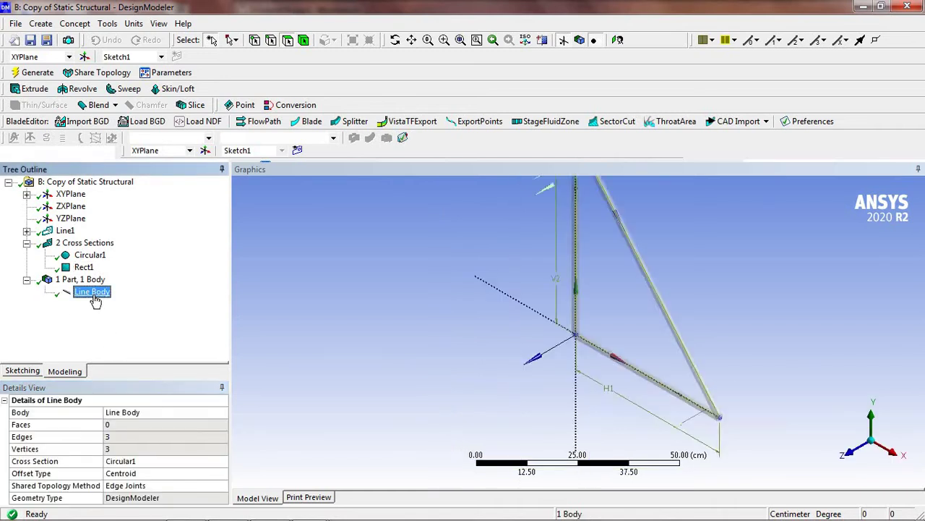
click(168, 463)
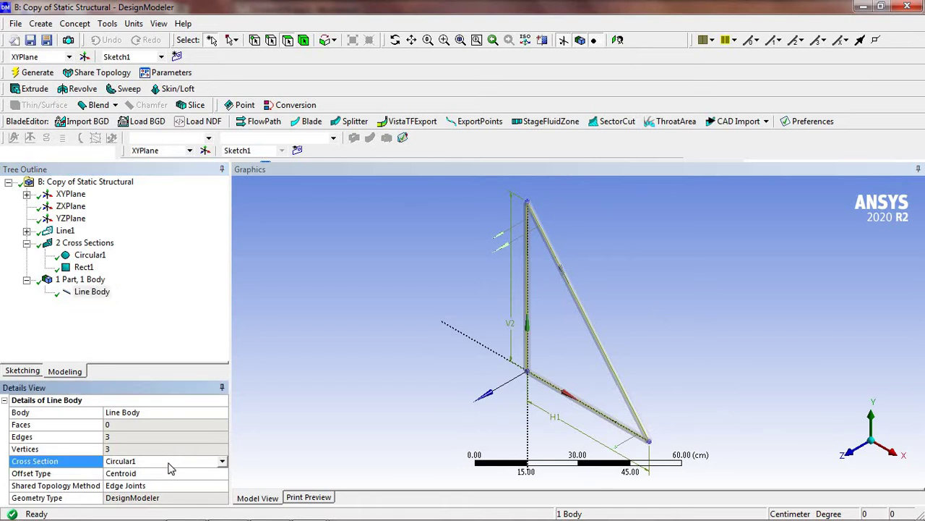
click(222, 461)
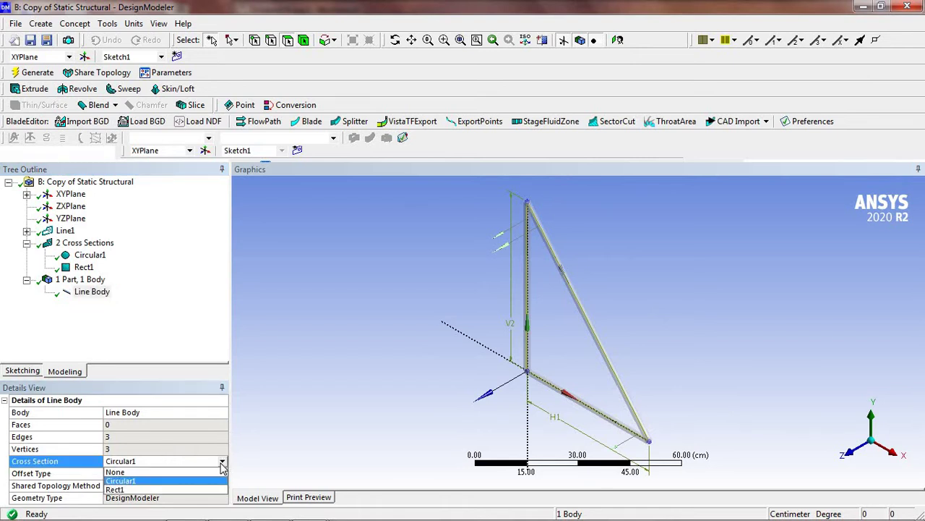
click(185, 491)
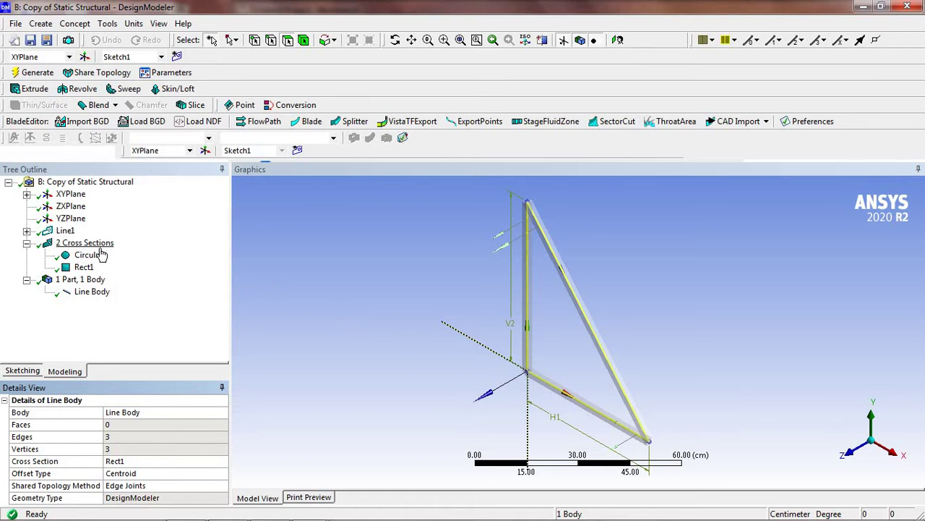
- Add a circular tube cross section to the model
click(75, 24)
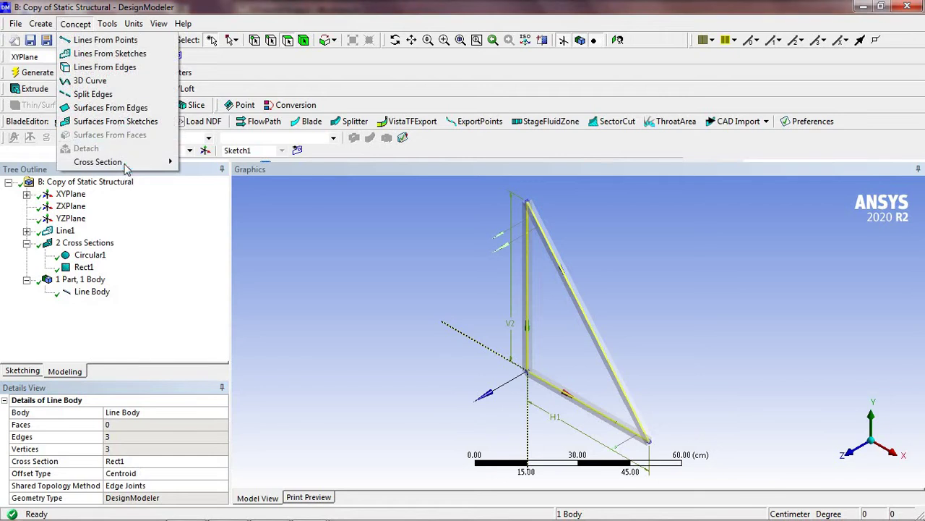
mouse_move(127, 165)
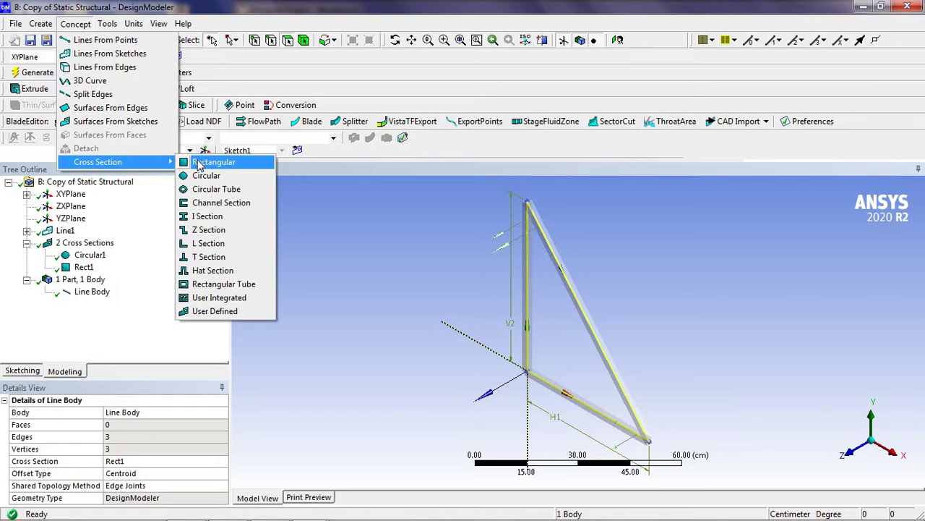
click(211, 188)
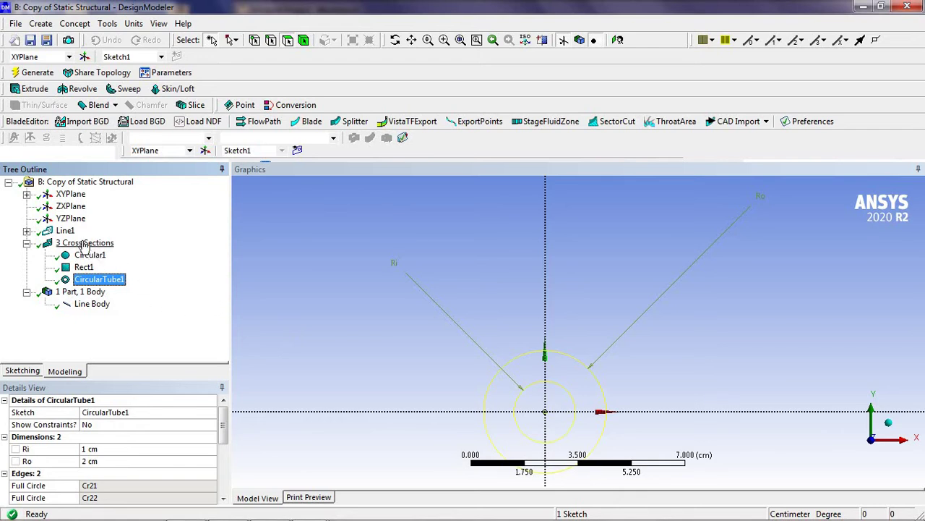
- Check the truss sketch and the line feature, and clear the entire model to start over with empty geometry
click(27, 194)
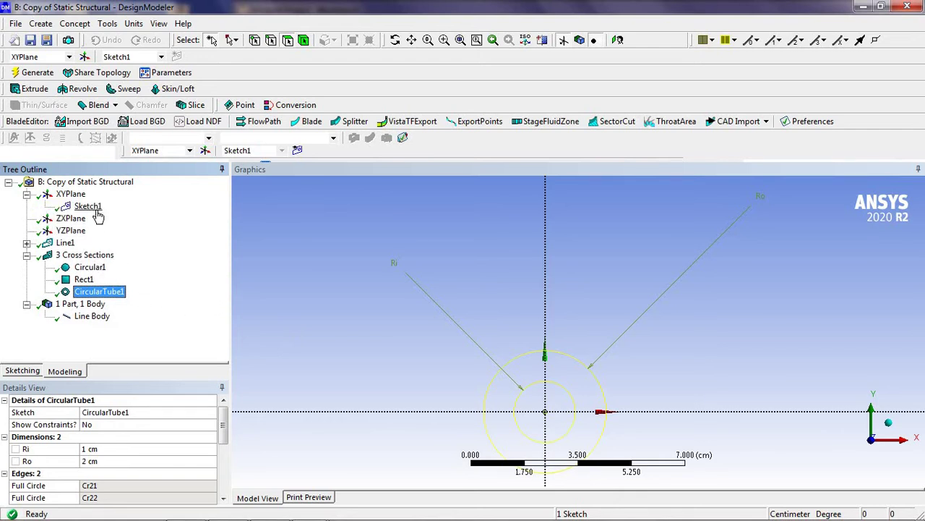
click(92, 207)
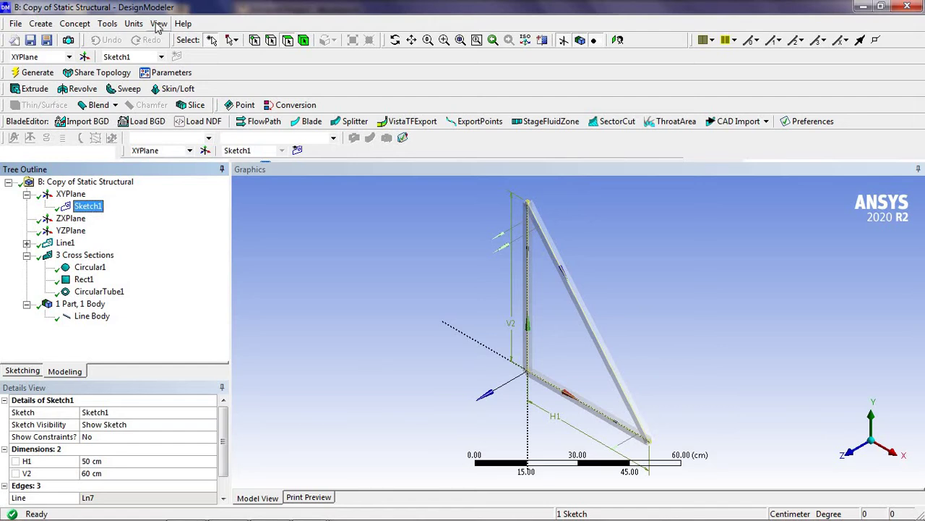
double_click(65, 243)
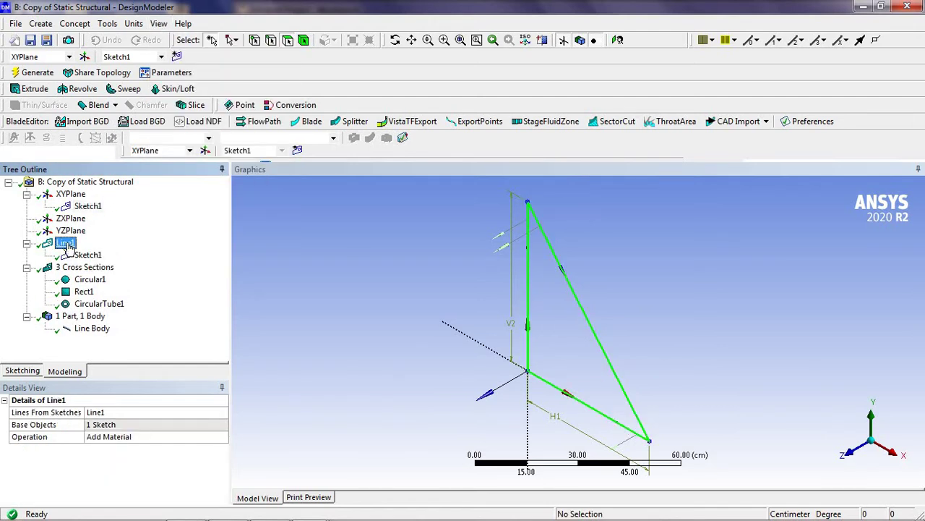
right_click(66, 246)
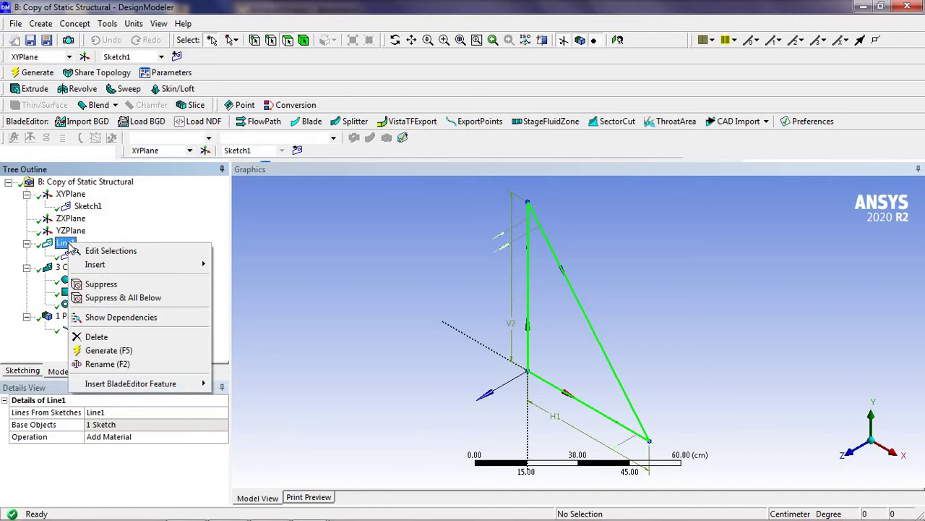
click(141, 220)
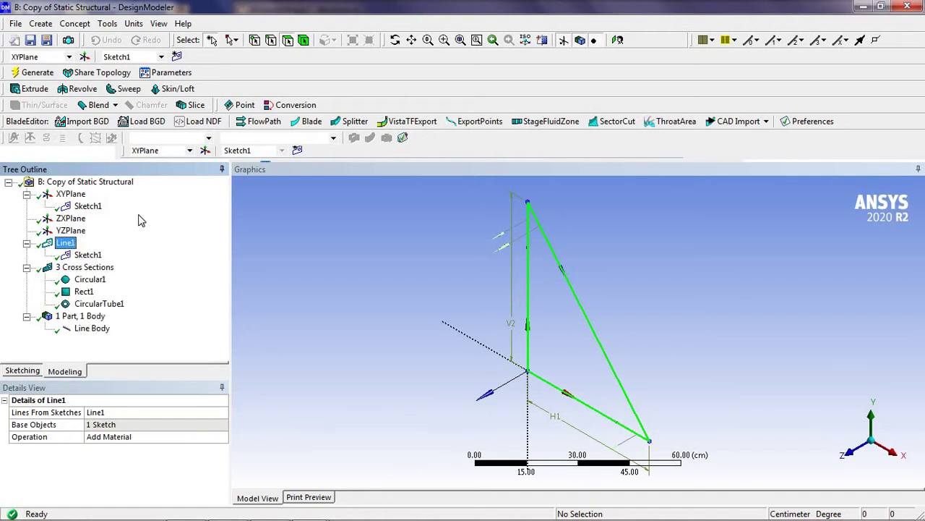
click(15, 24)
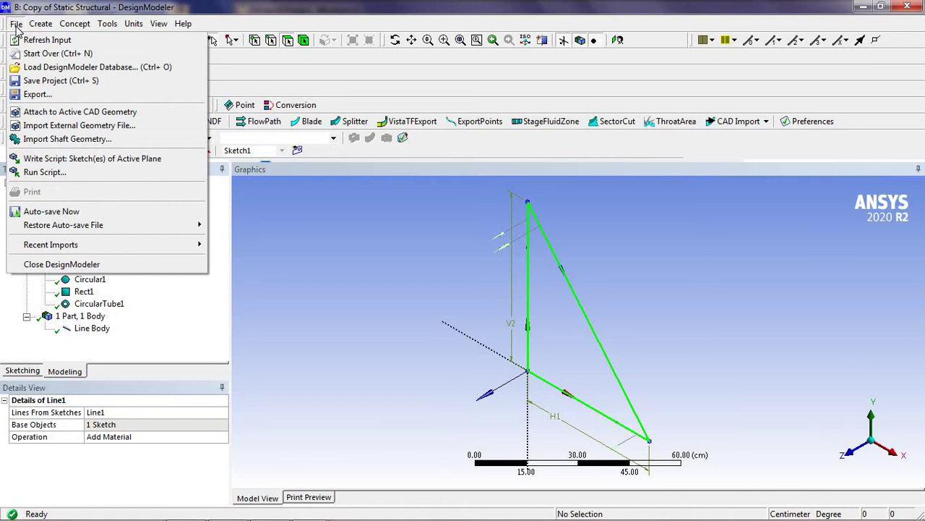
click(29, 54)
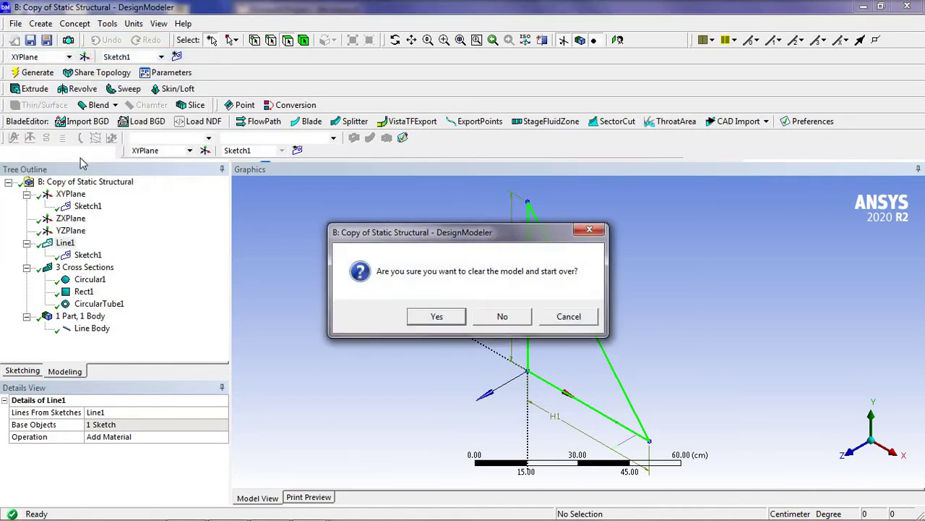
click(434, 317)
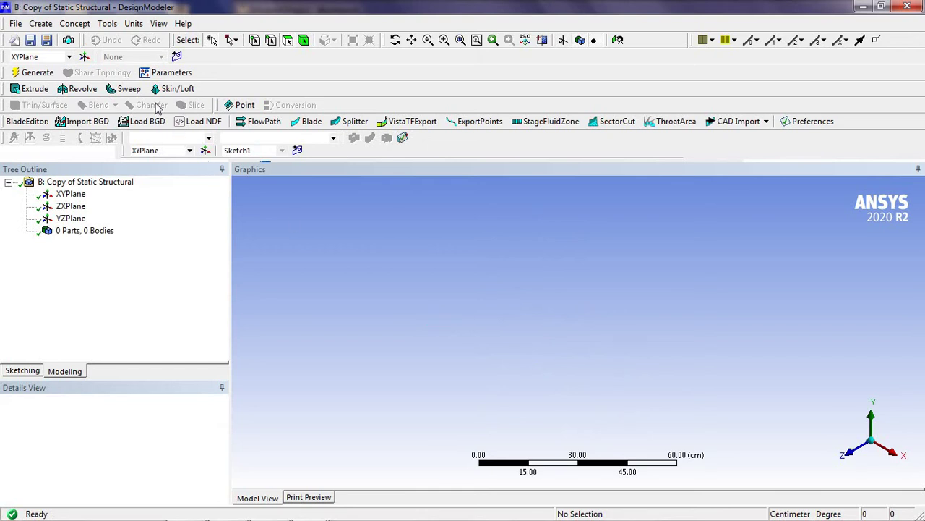
- Sketch a horizontal line about 64 cm long from the origin along the positive X axis on the XY plane
click(134, 24)
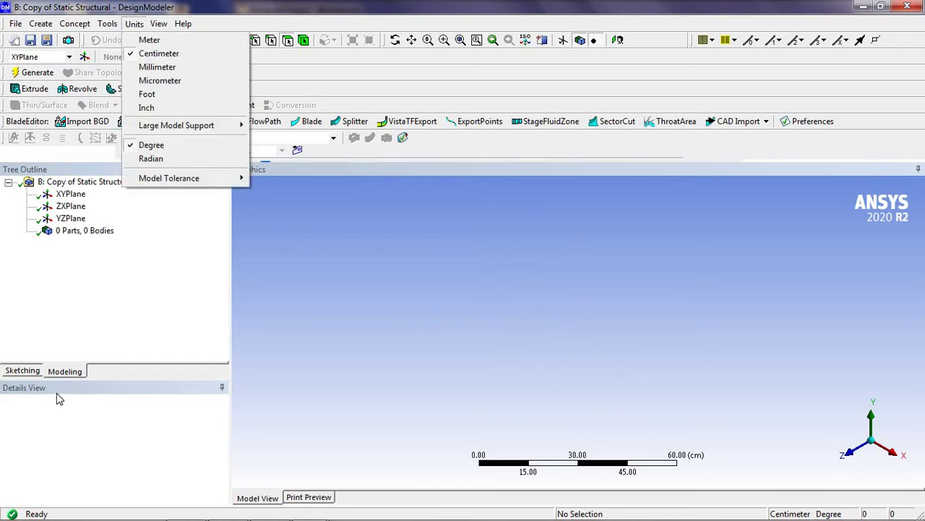
click(29, 371)
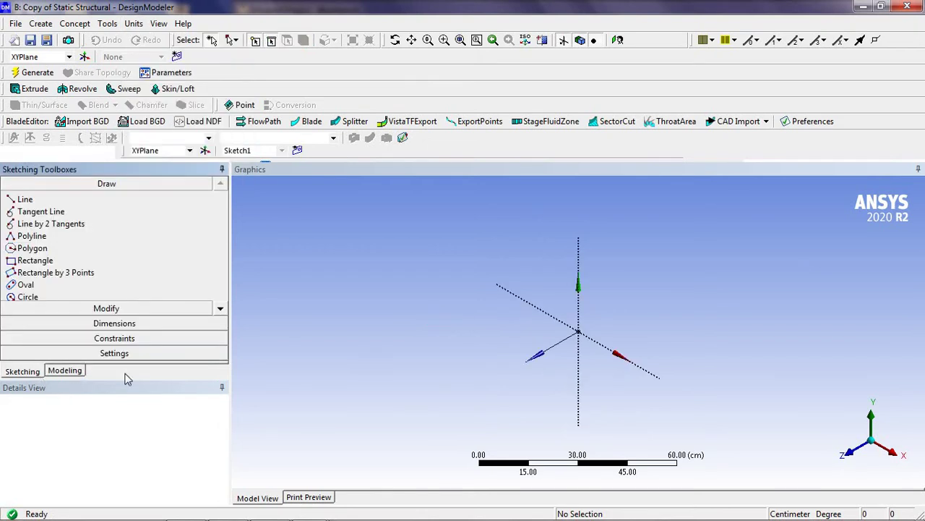
click(617, 40)
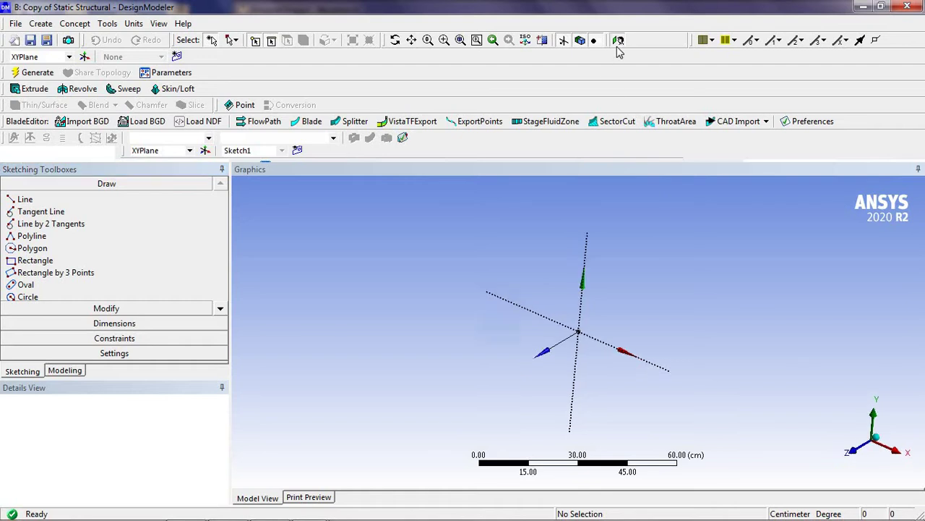
click(83, 200)
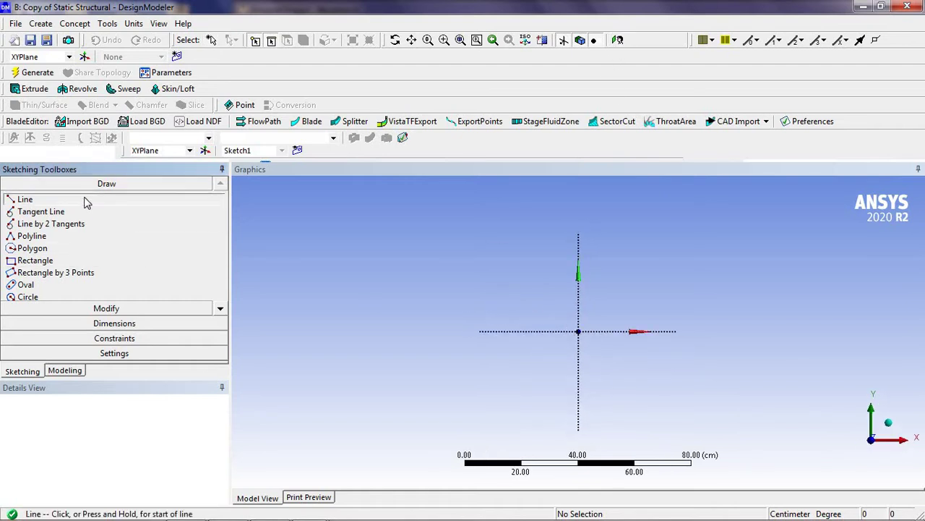
click(579, 330)
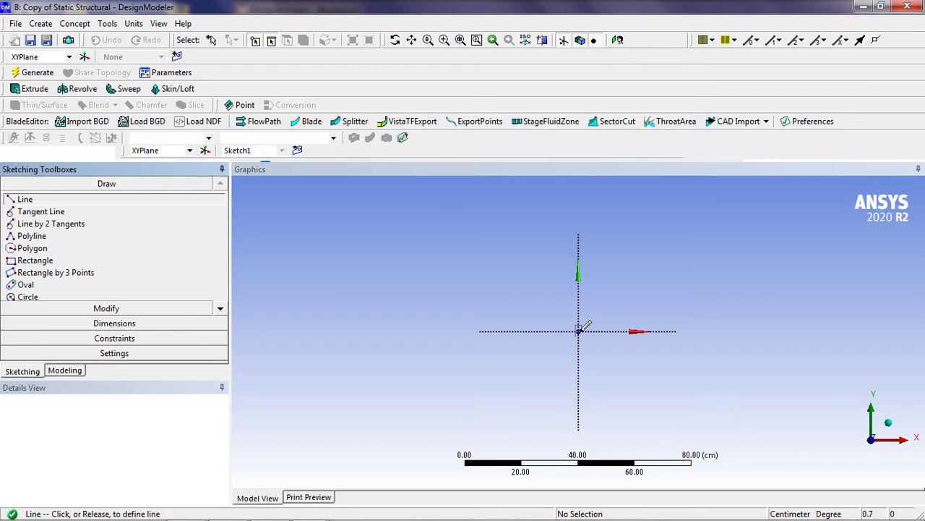
click(759, 331)
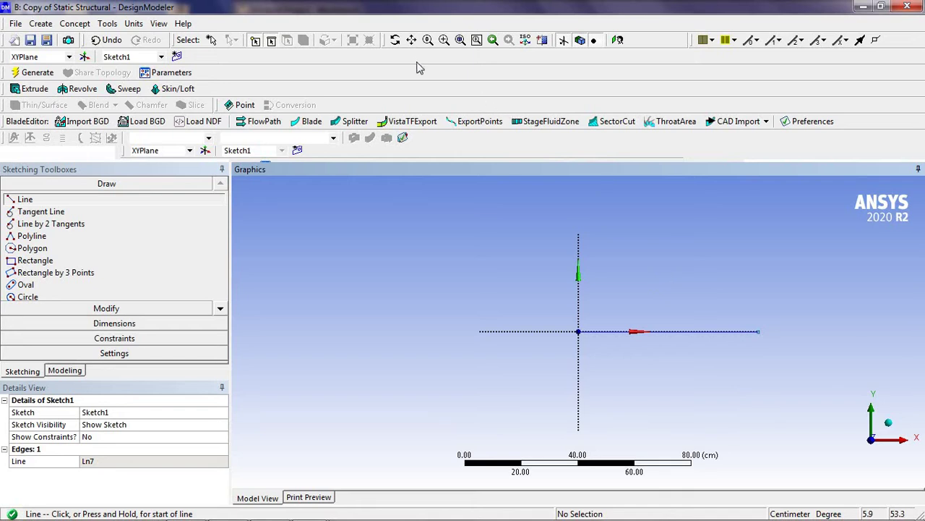
- Create a second sketch on the XY plane and draw a vertical line about 7.4 cm long upward from the origin
click(411, 40)
mouse_move(623, 319)
mouse_down()
mouse_move(519, 383)
mouse_move(464, 403)
mouse_up()
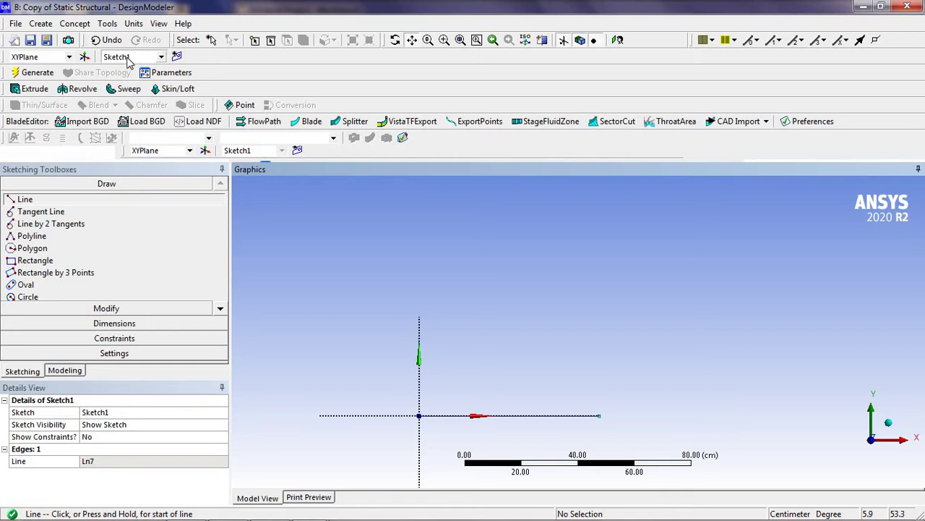
click(178, 58)
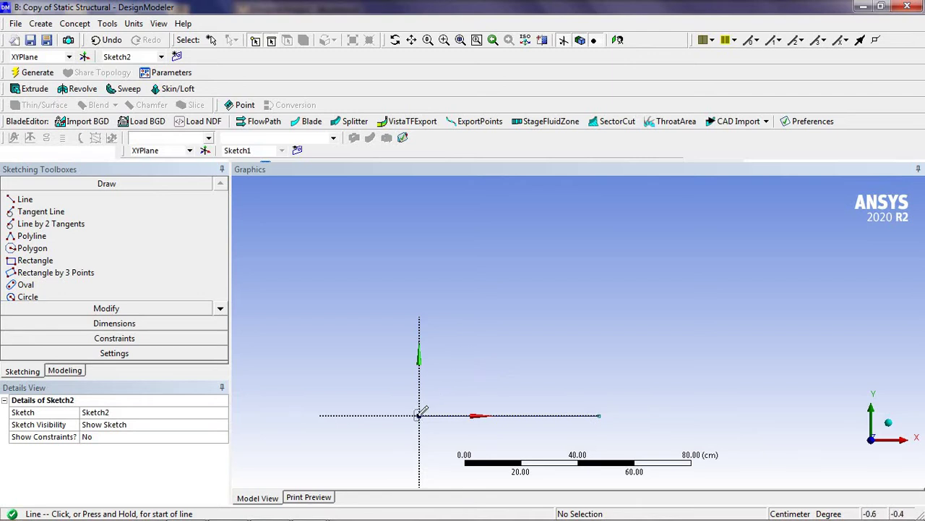
click(444, 40)
drag(407, 407, 441, 446)
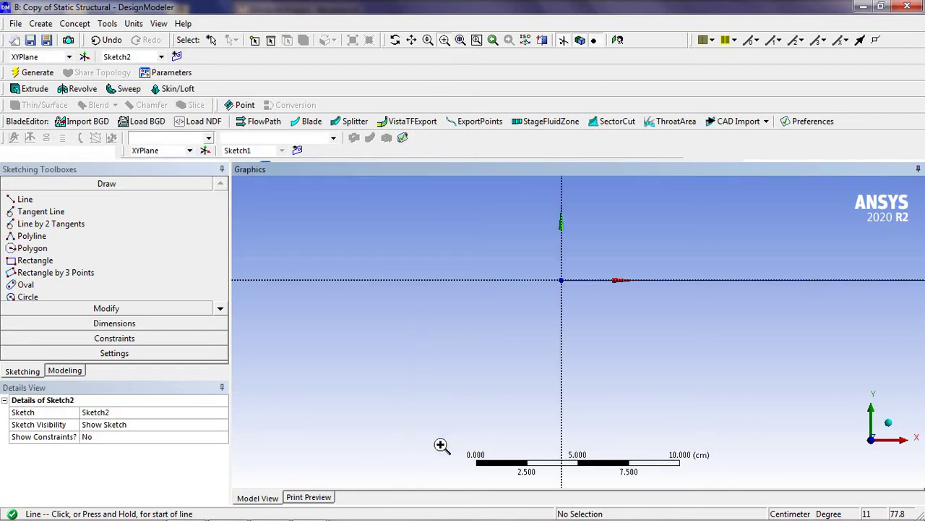
click(411, 40)
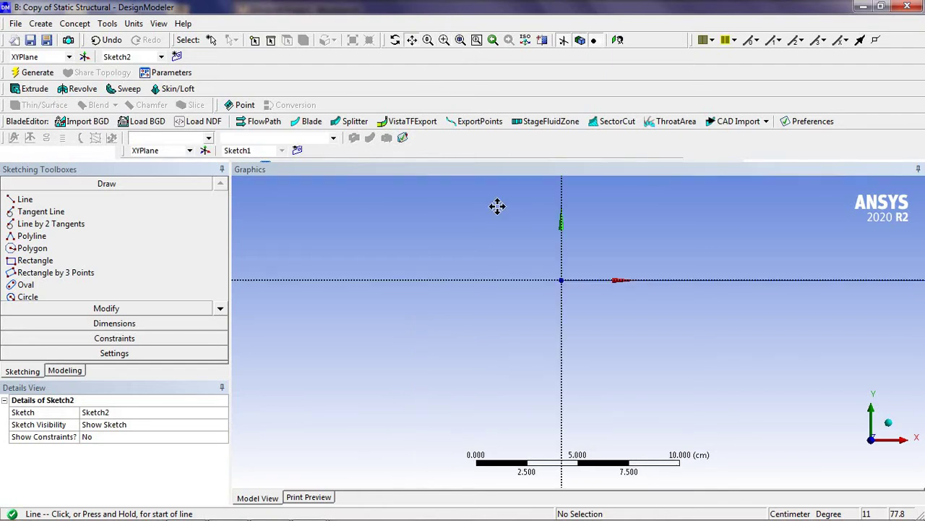
mouse_move(496, 278)
mouse_down()
mouse_move(496, 335)
mouse_move(462, 362)
mouse_up()
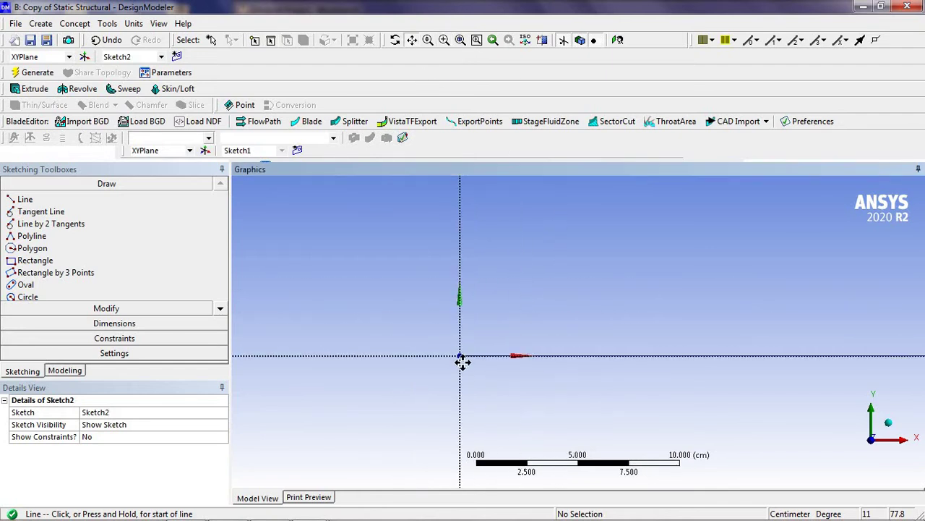
click(410, 41)
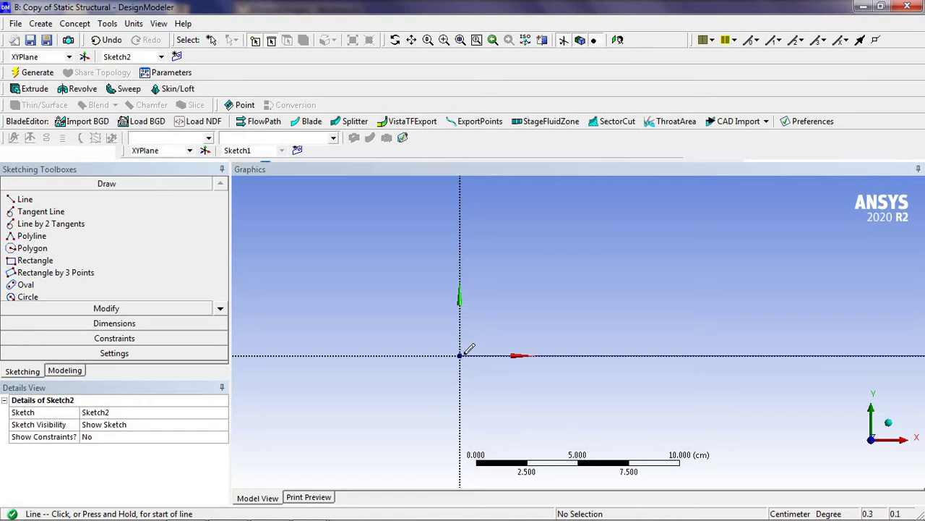
click(460, 355)
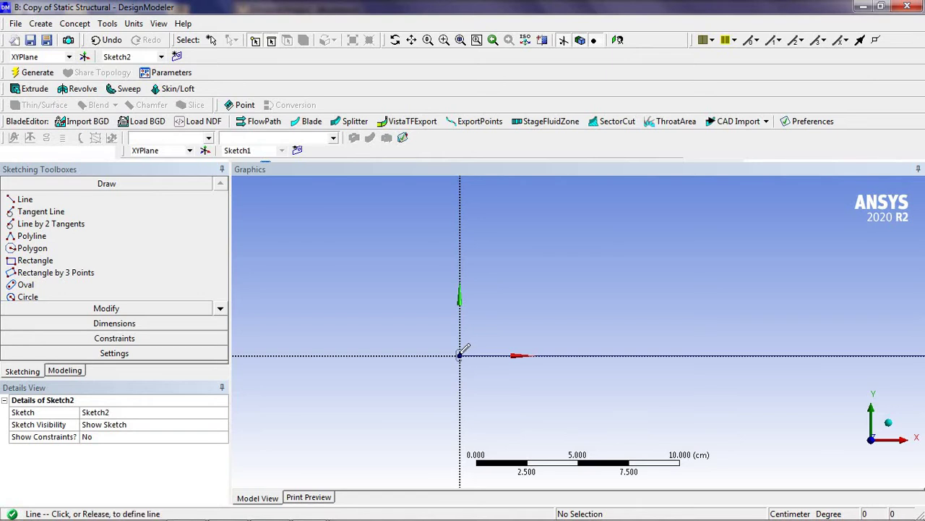
click(461, 204)
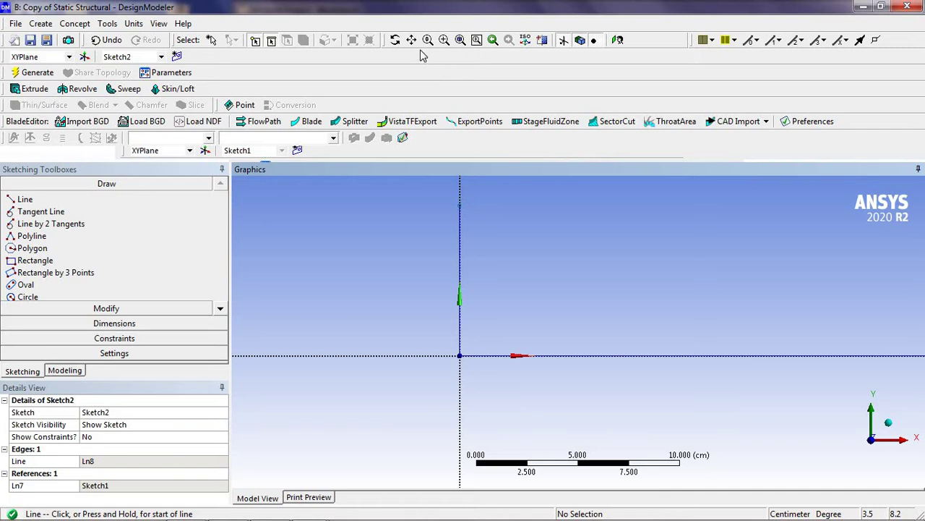
- Create a third sketch on the XY plane and draw a diagonal line joining the vertical line's upper end to the horizontal line's far end
click(460, 42)
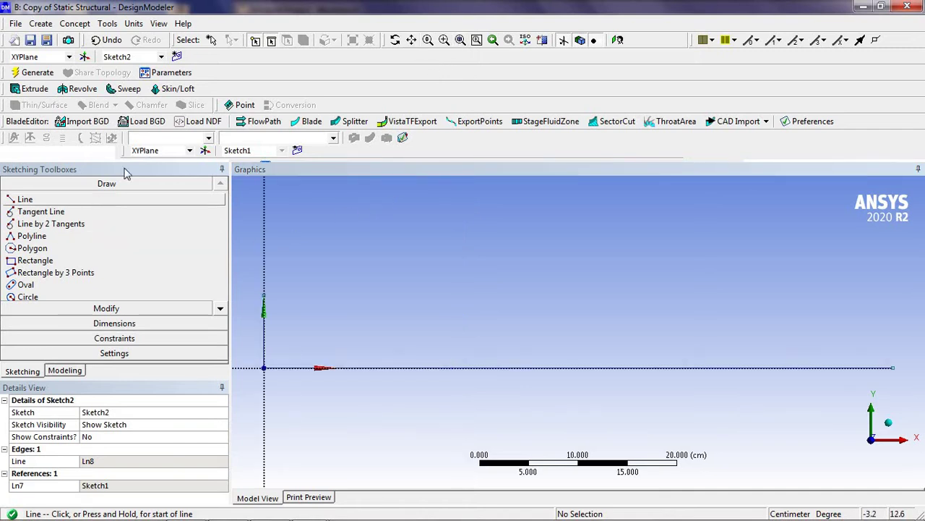
click(177, 57)
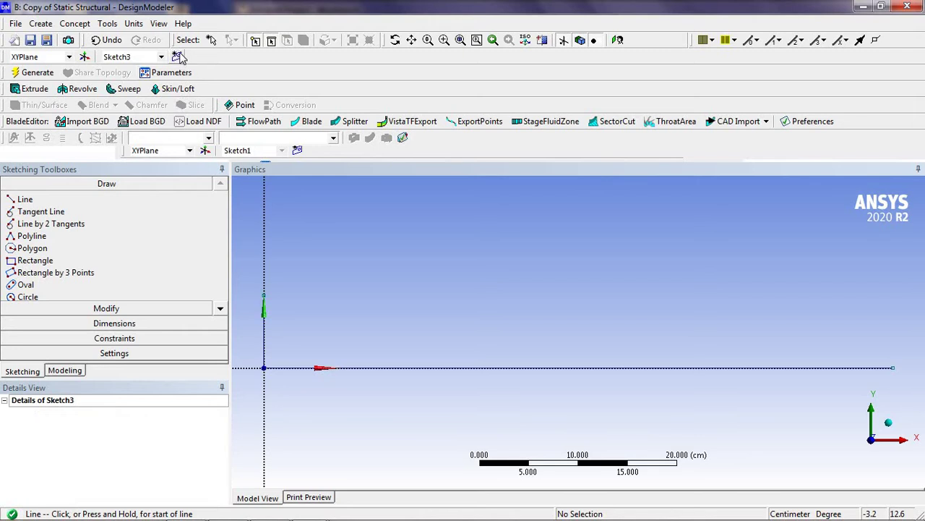
click(264, 293)
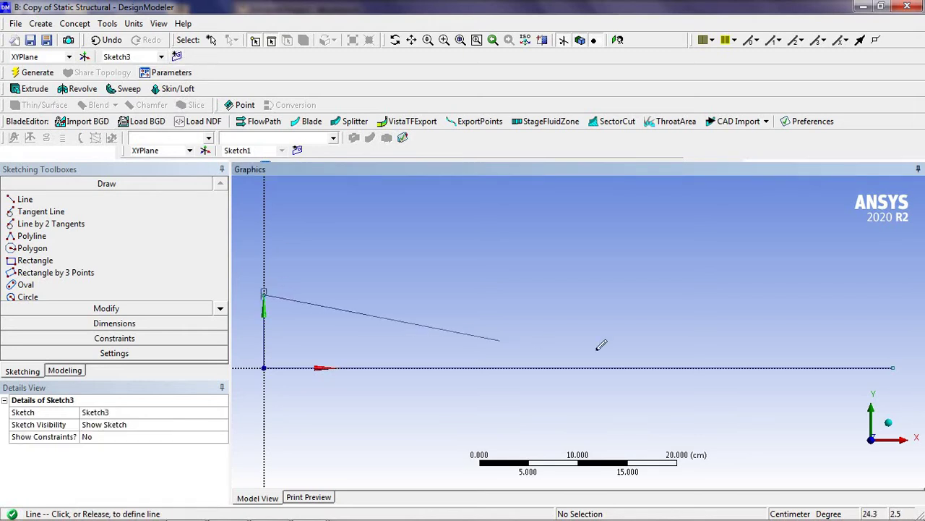
click(893, 366)
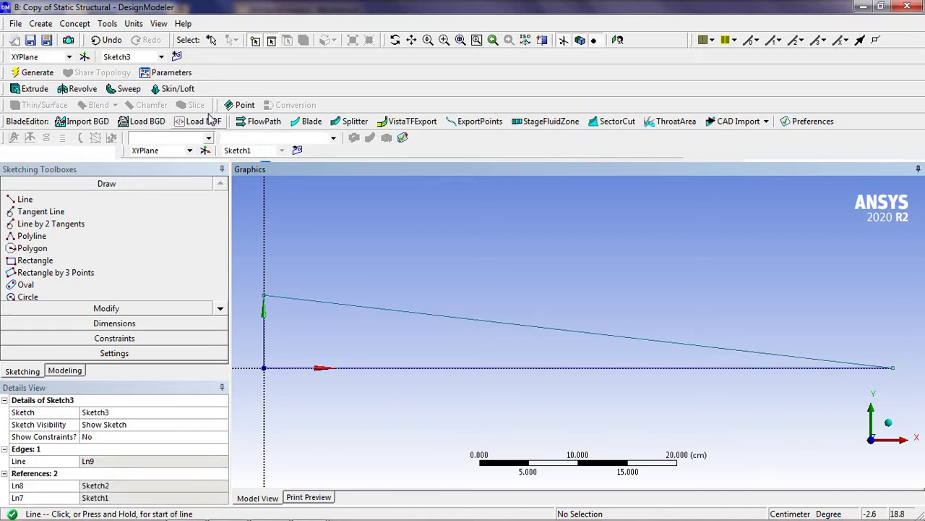
- Dimension the vertical line and set its length to 60 cm in Sketch2
click(116, 323)
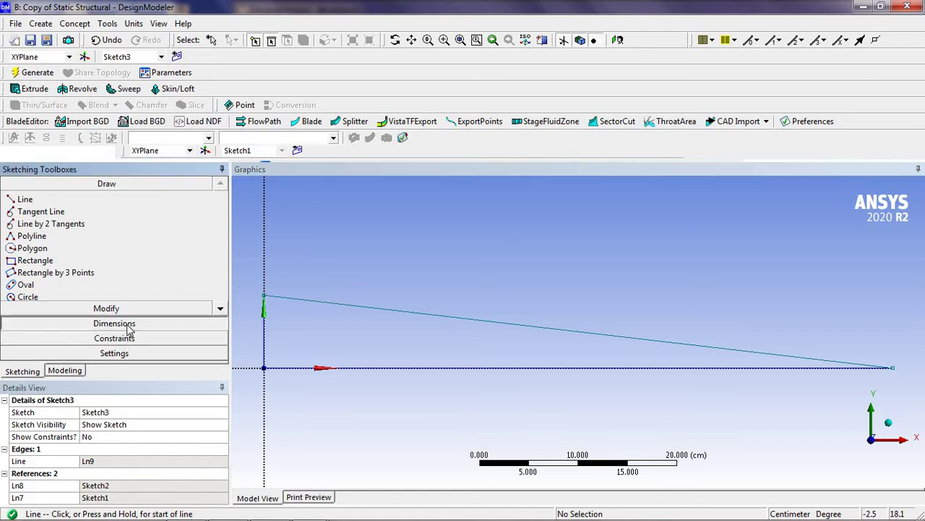
click(266, 350)
click(257, 332)
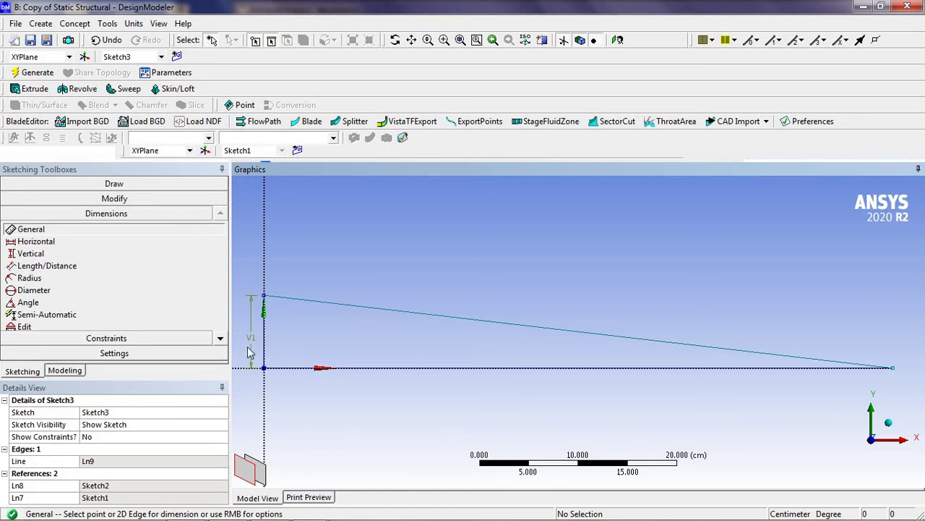
click(162, 57)
click(115, 74)
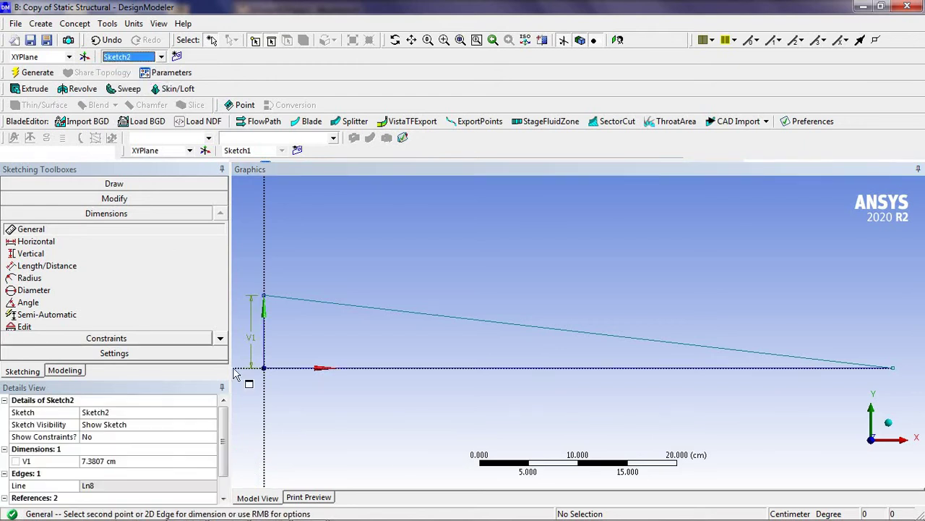
click(129, 461)
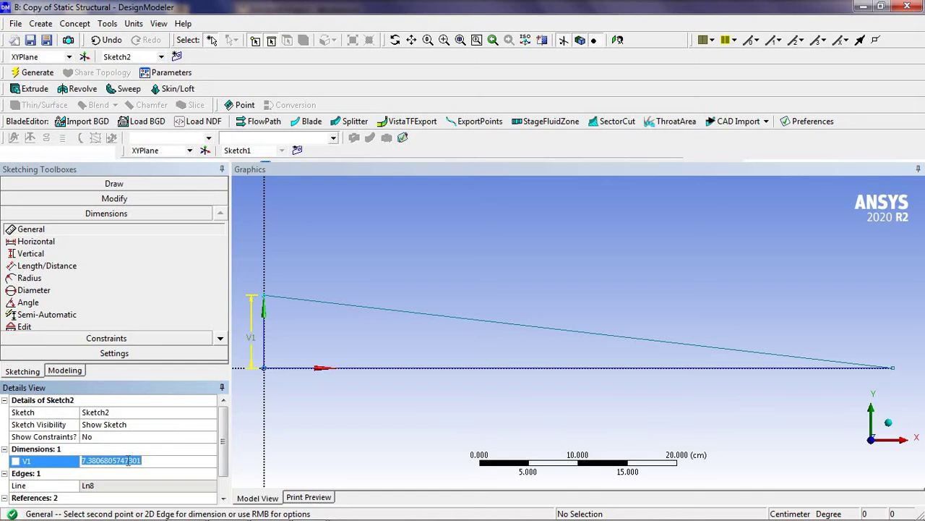
text(60)
key(Return)
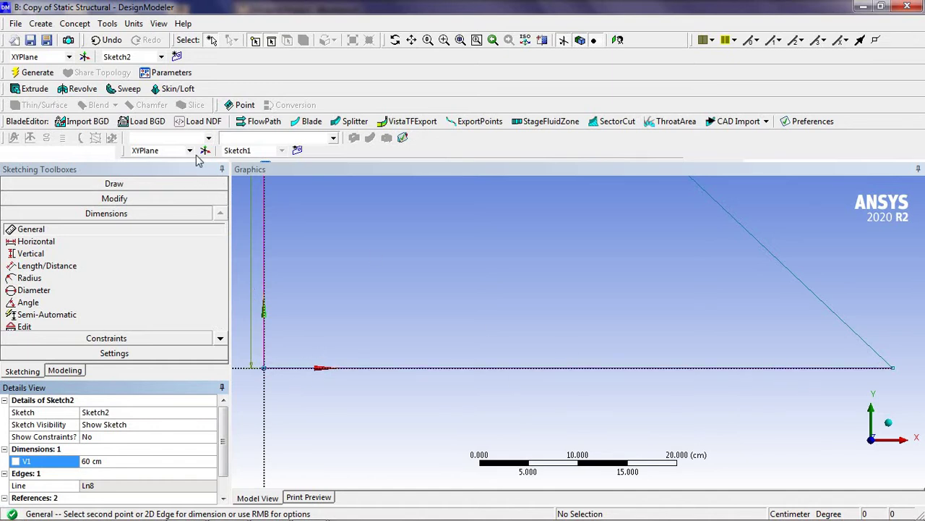
- Switch to Sketch1, dimension the horizontal line, and set its length to 40 cm
click(161, 56)
click(116, 68)
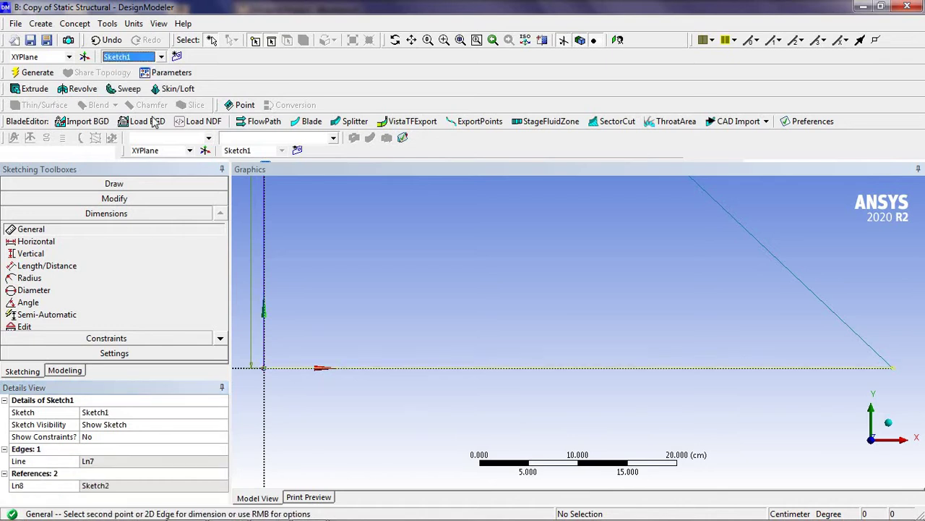
click(444, 369)
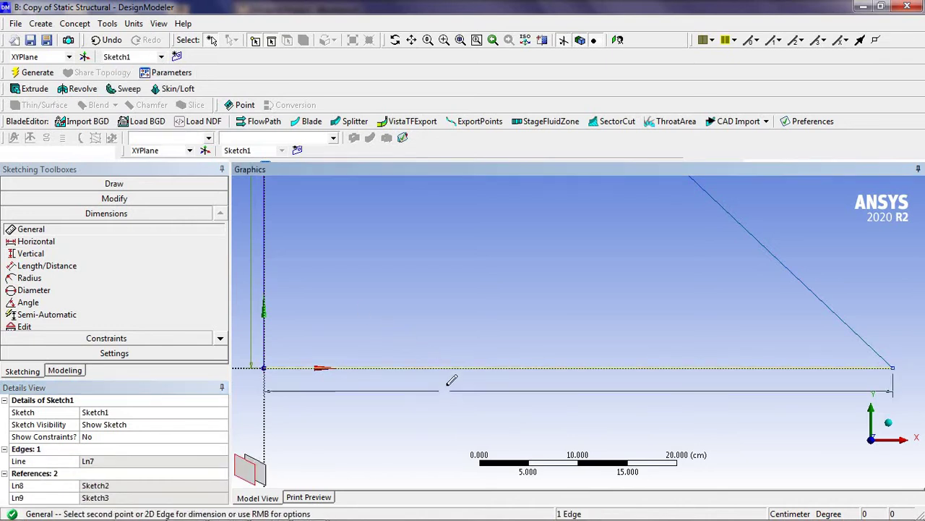
click(444, 396)
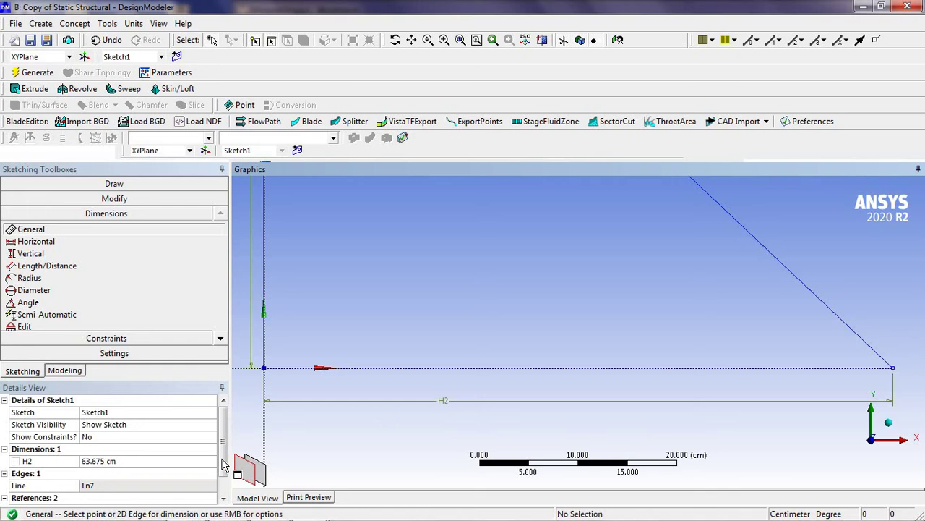
click(159, 460)
text(40)
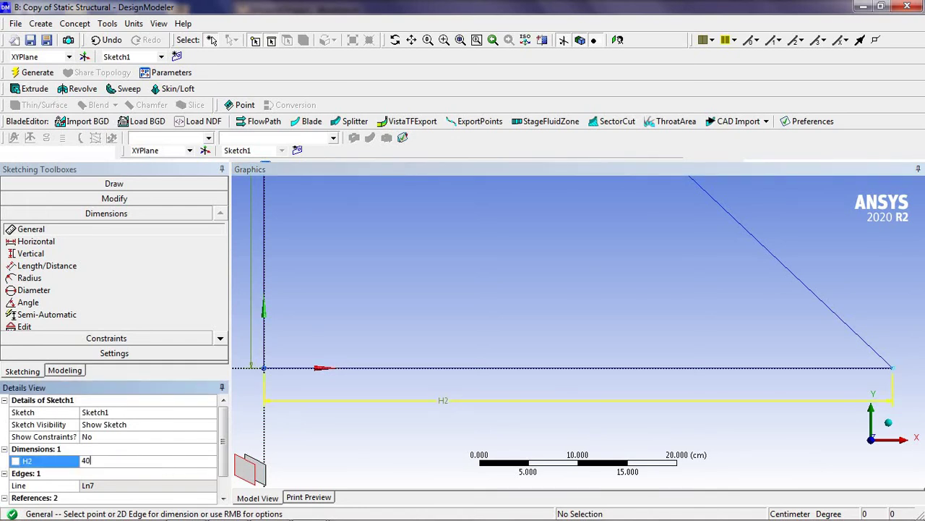
key(Return)
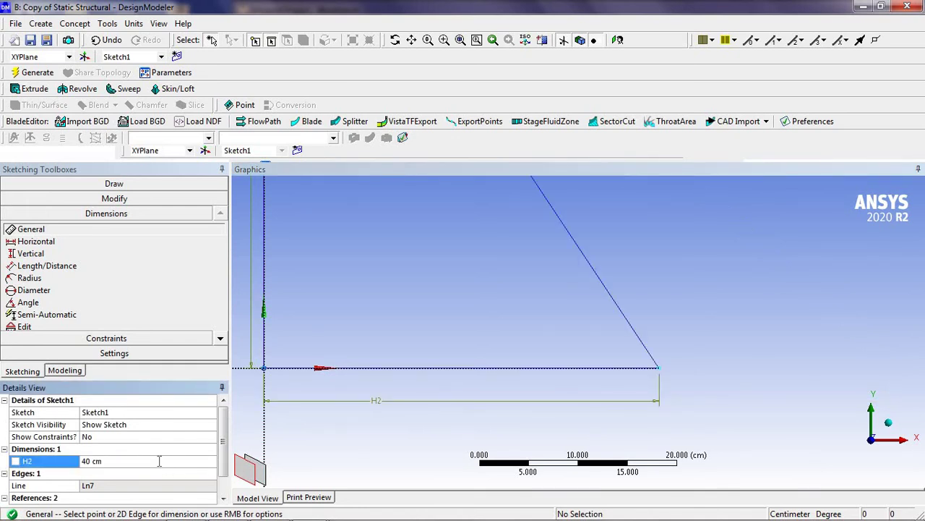
click(461, 41)
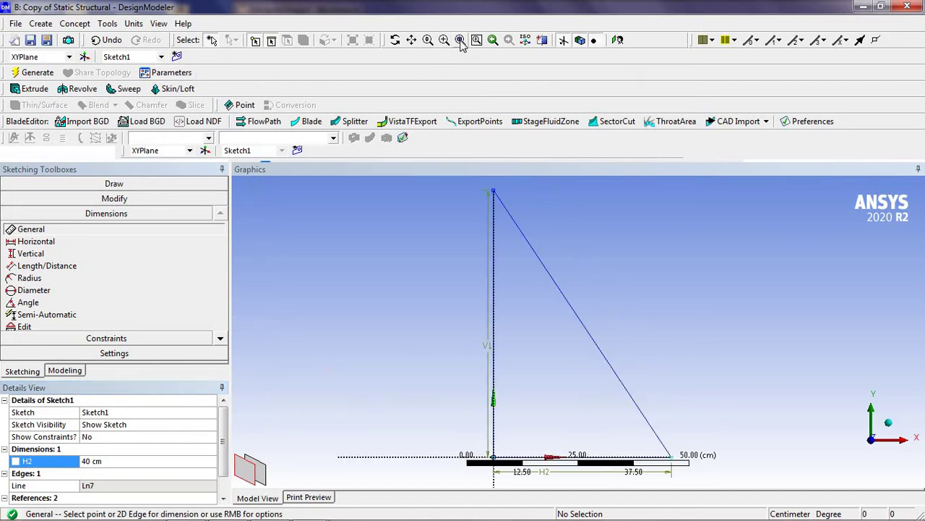
- Generate a line feature from the vertical member's sketch using Lines From Sketches with the Add Material operation
click(66, 371)
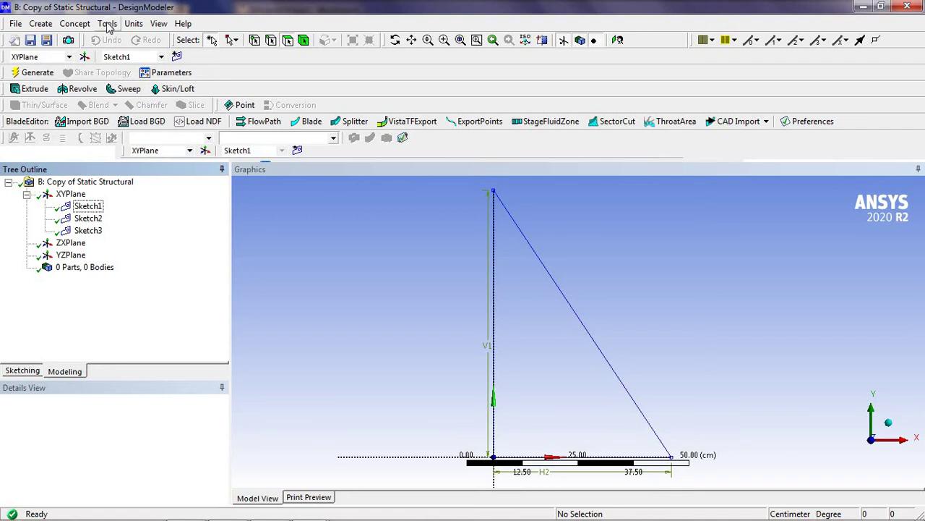
click(82, 25)
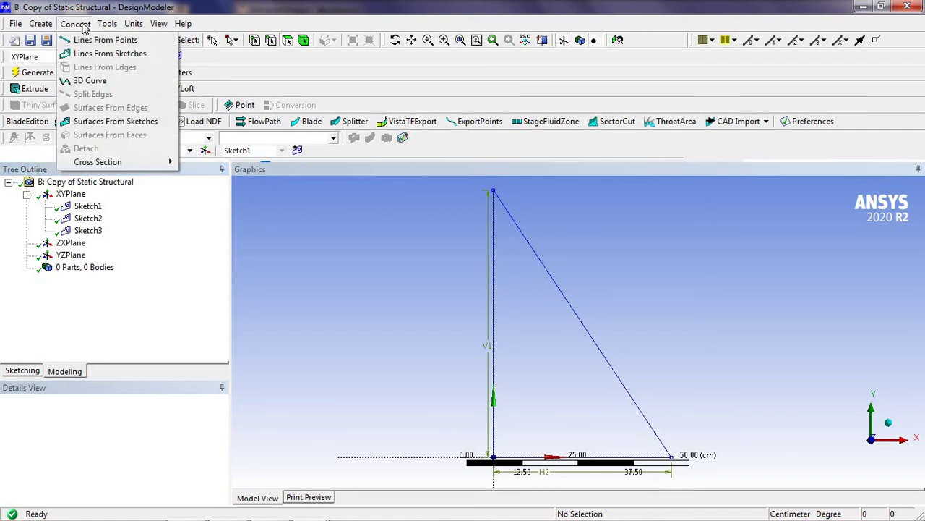
click(105, 56)
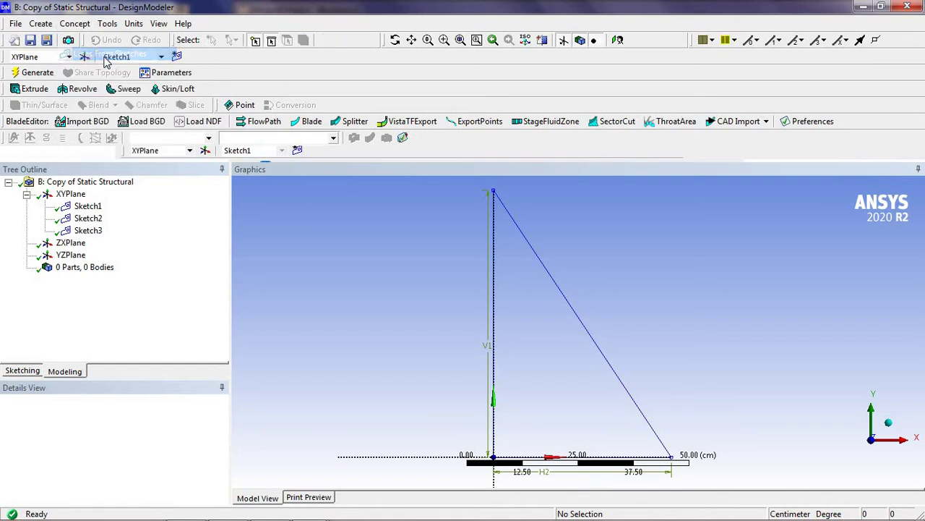
click(496, 318)
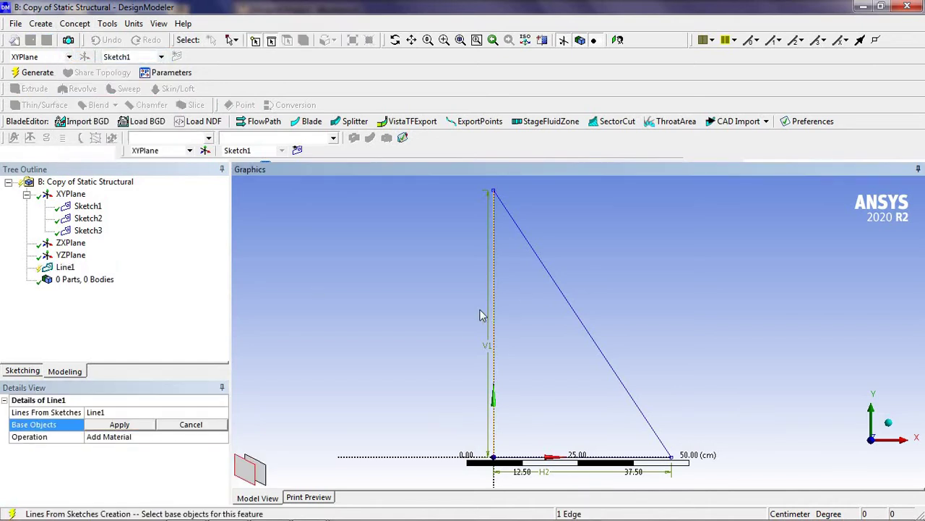
click(138, 426)
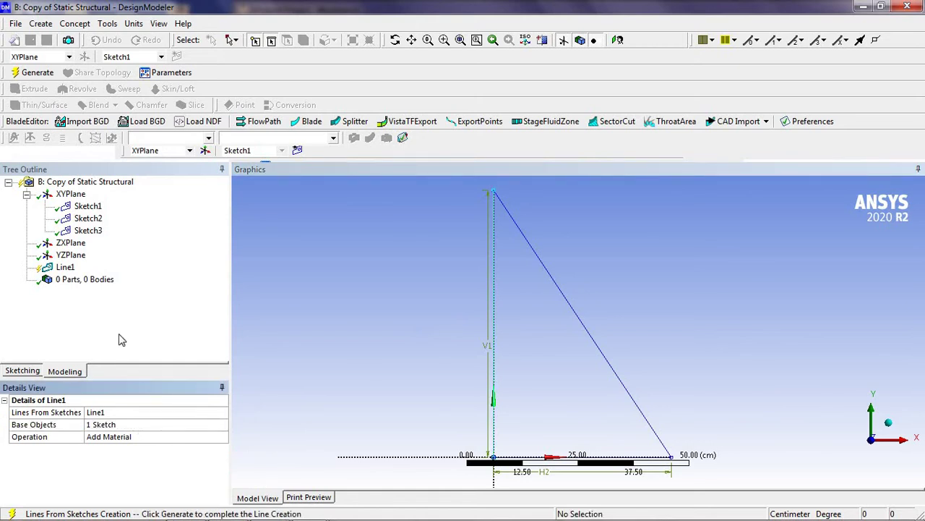
click(36, 73)
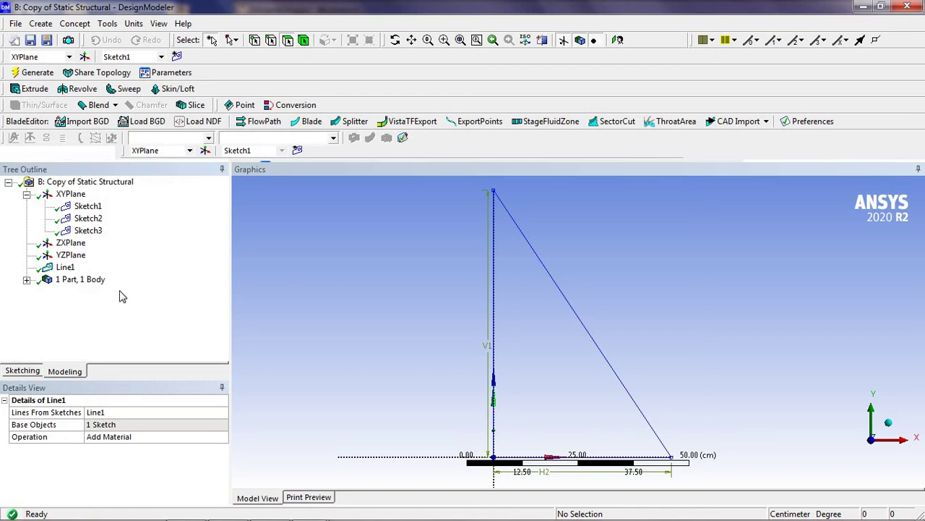
- Generate a second line feature from the diagonal member's sketch with Add Material, and inspect the resulting line body
click(75, 24)
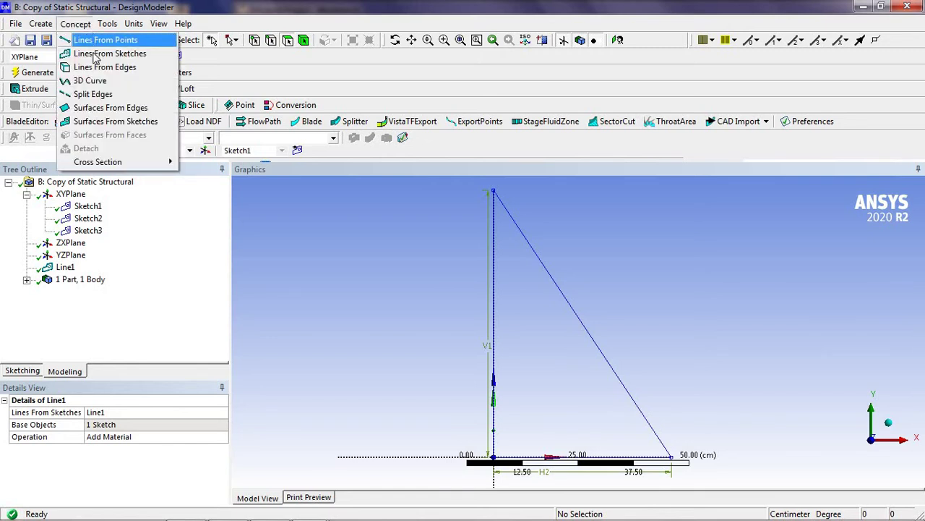
click(98, 54)
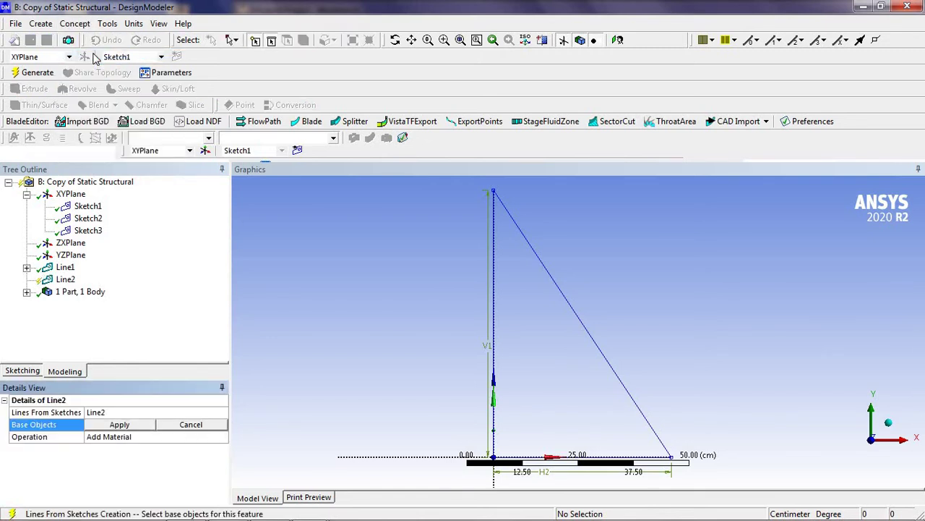
click(564, 308)
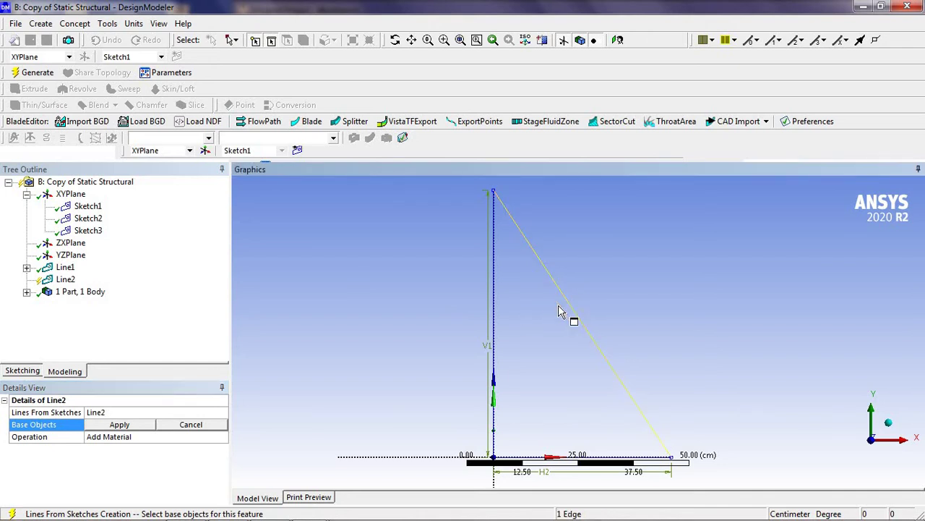
click(134, 427)
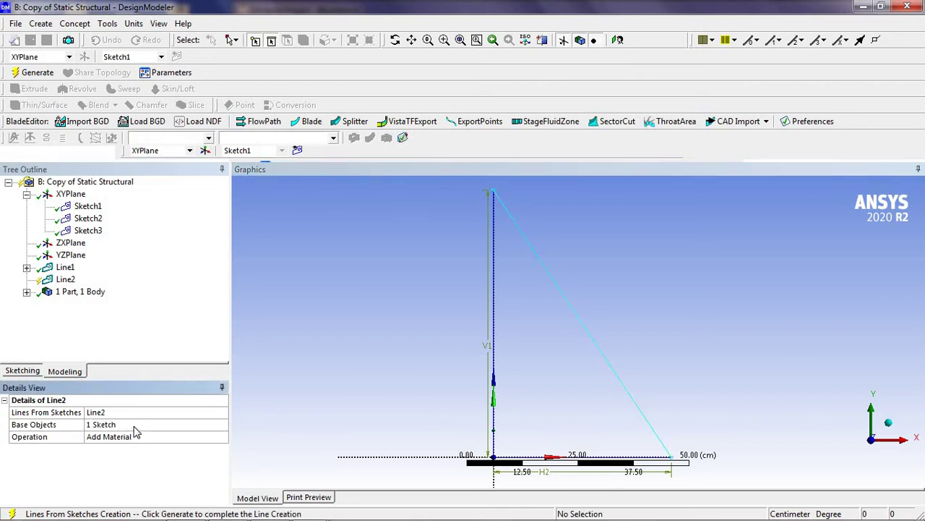
click(38, 75)
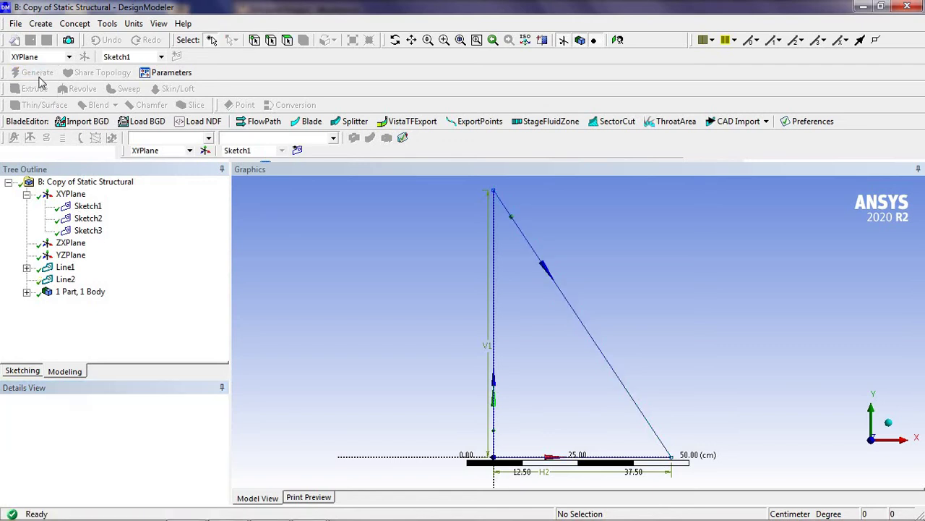
click(27, 293)
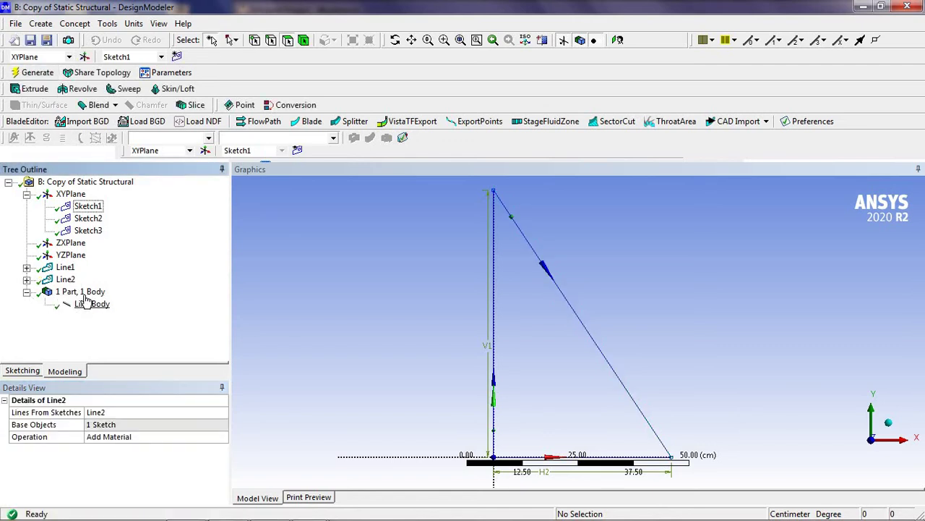
click(91, 304)
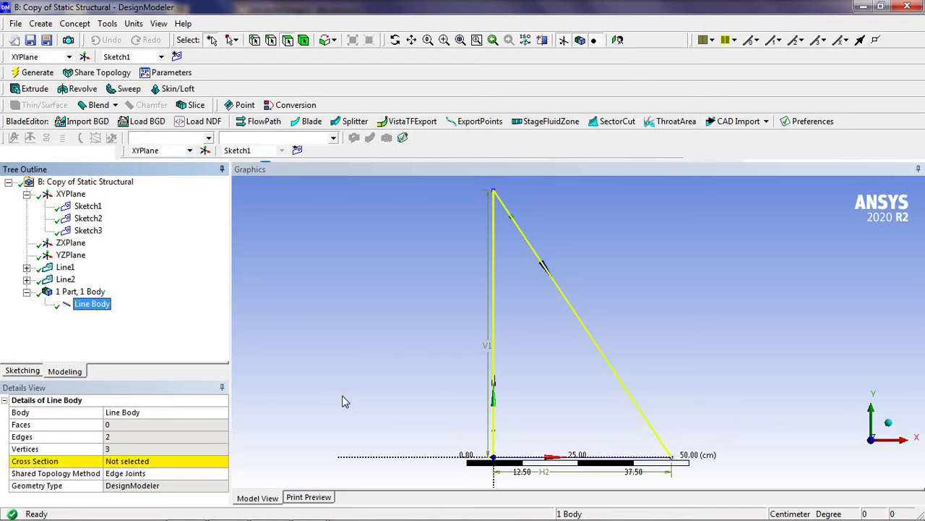
click(65, 280)
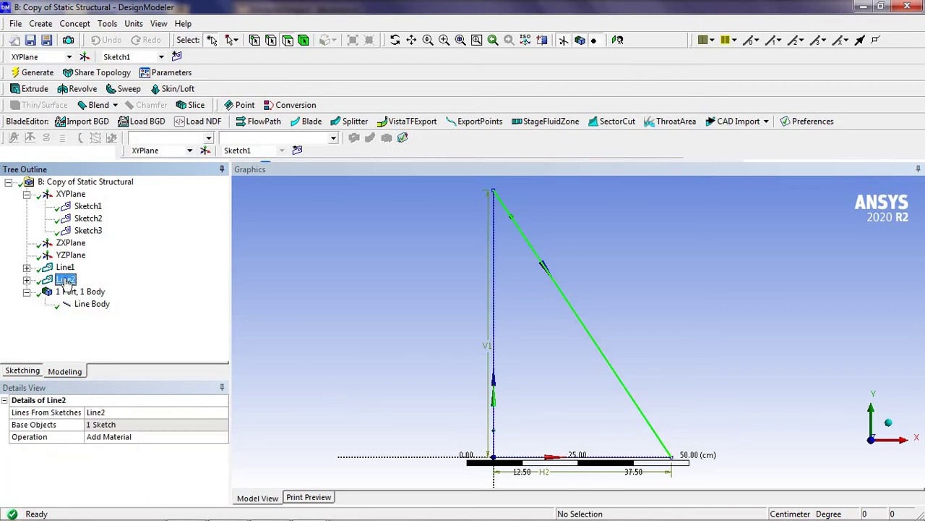
right_click(65, 279)
click(127, 371)
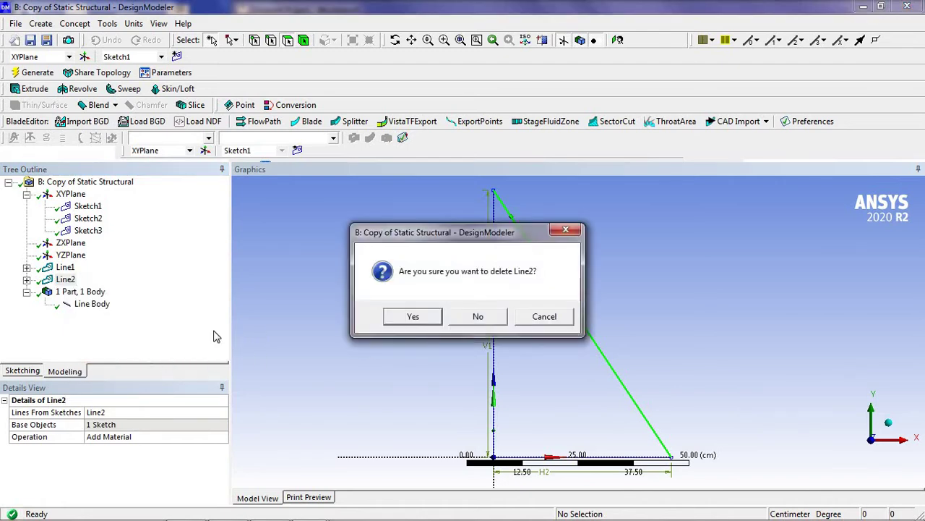
click(475, 316)
- Change the operation of Line2 to Add Frozen and regenerate the model so the diagonal member is a separate body
click(67, 281)
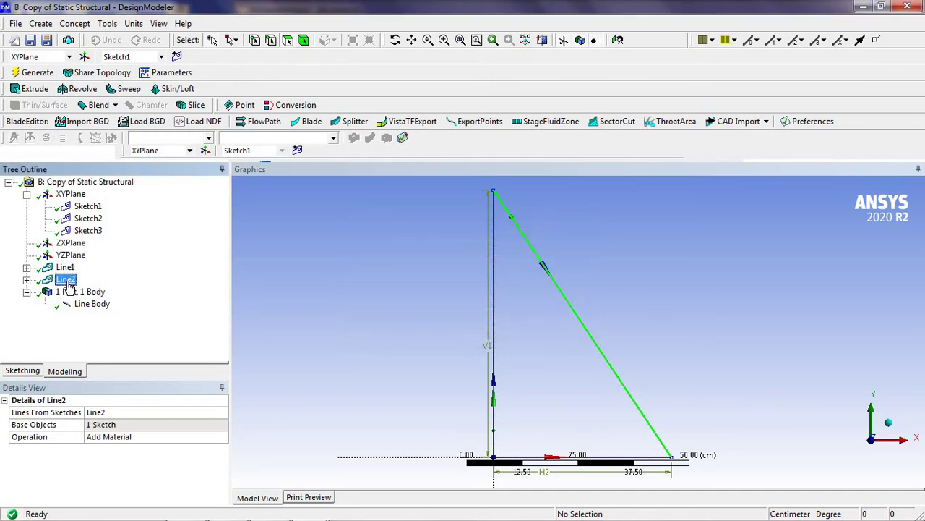
click(156, 439)
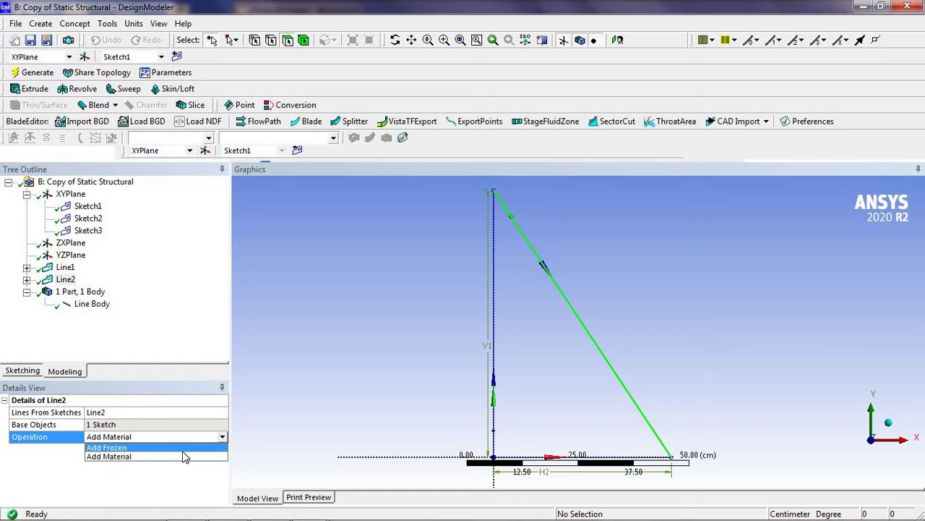
click(183, 448)
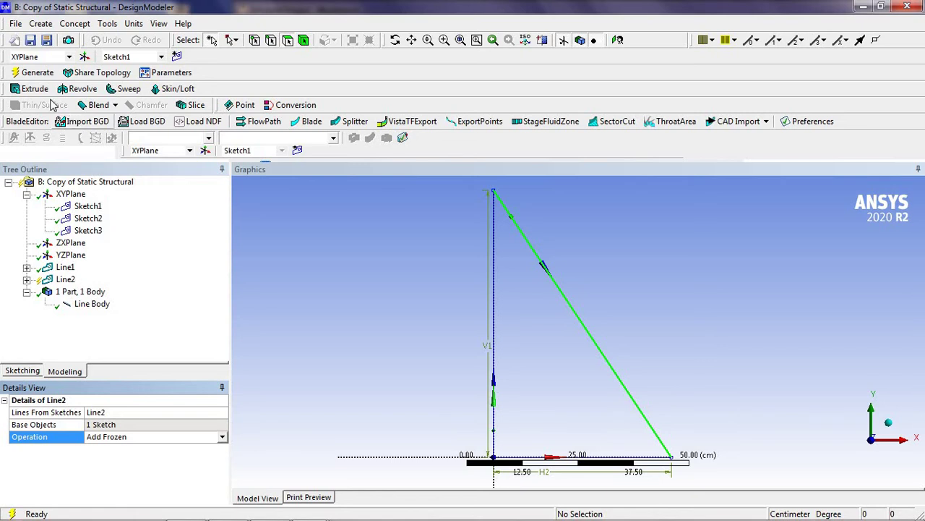
click(38, 73)
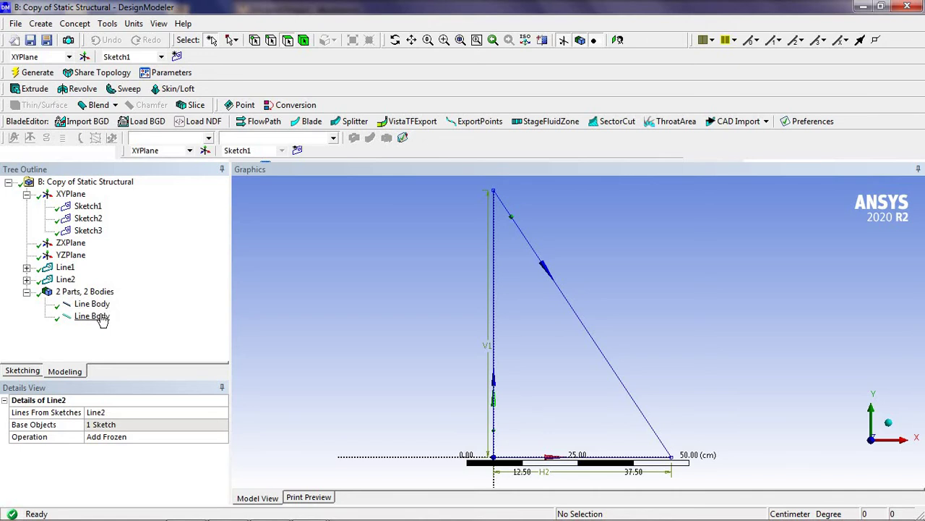
click(105, 23)
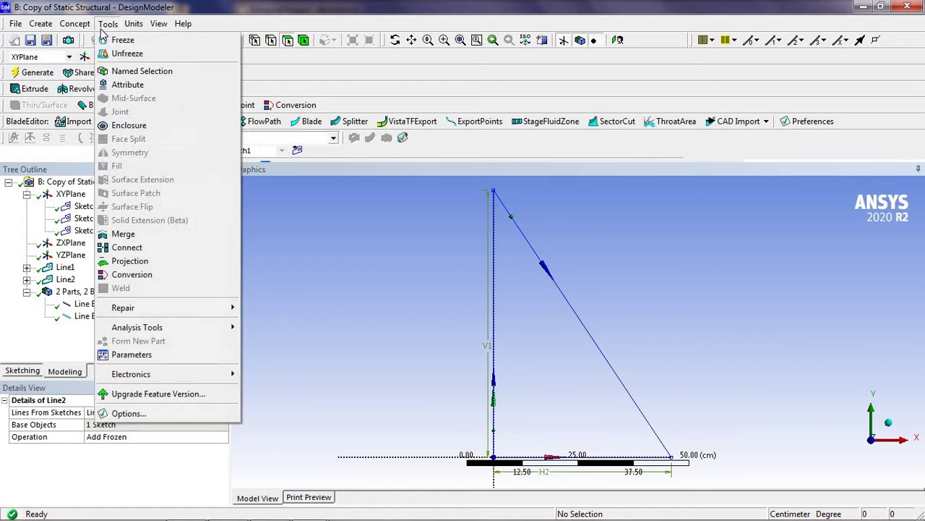
- Generate a third line feature from the horizontal member's sketch using Lines From Sketches with the Add Frozen operation
mouse_move(77, 24)
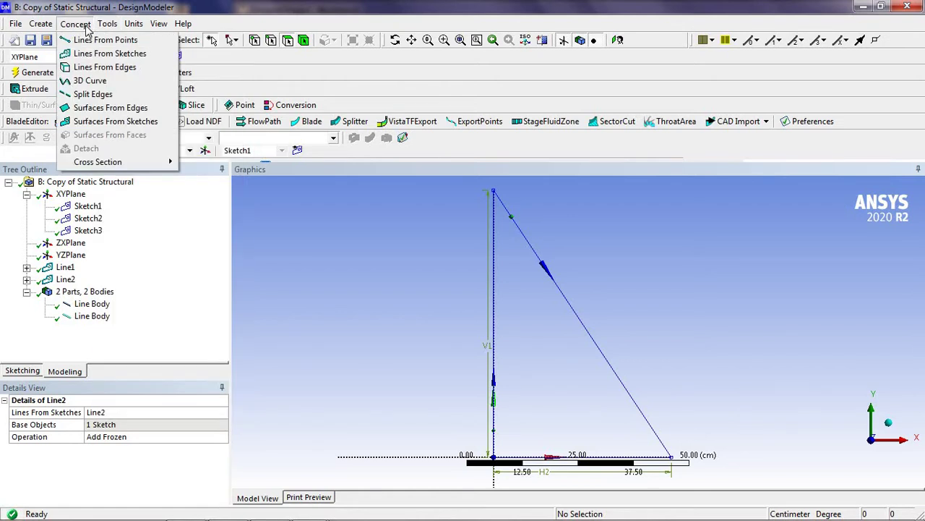
click(101, 58)
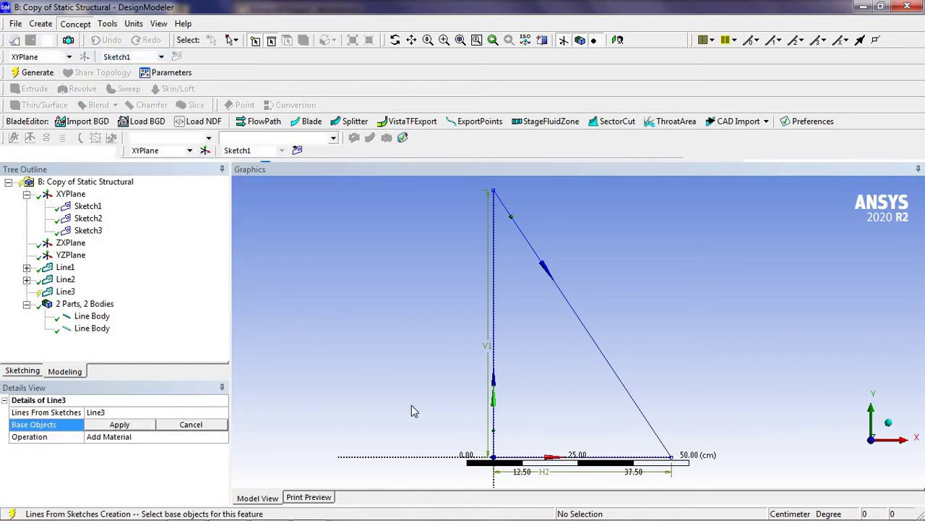
click(573, 458)
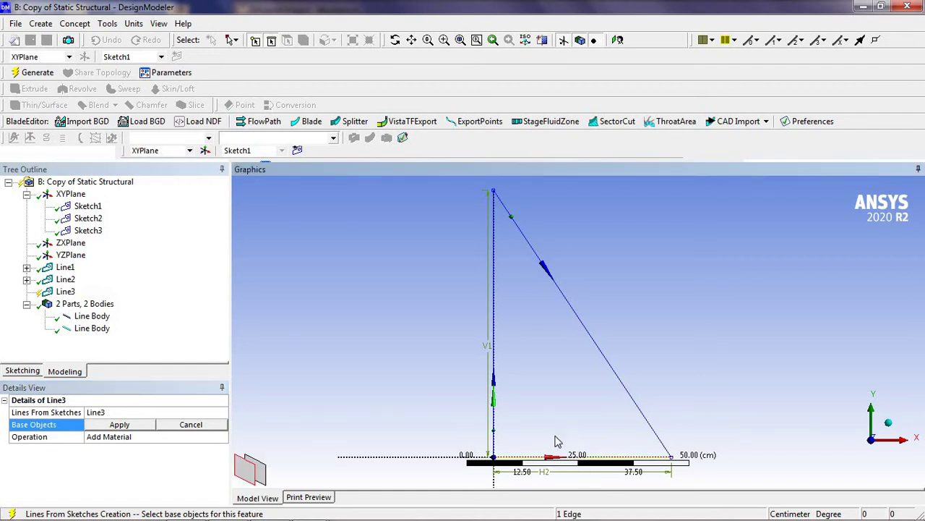
click(141, 439)
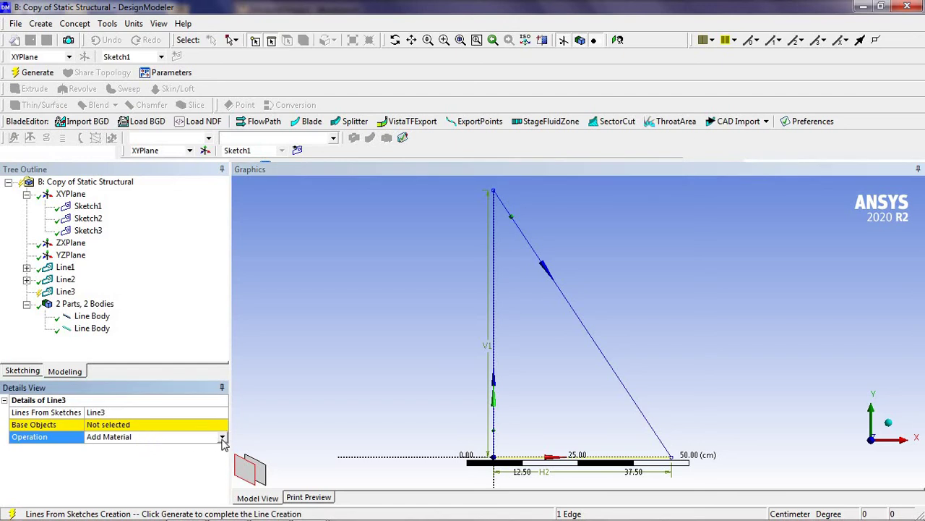
click(155, 437)
click(182, 449)
click(152, 425)
click(137, 428)
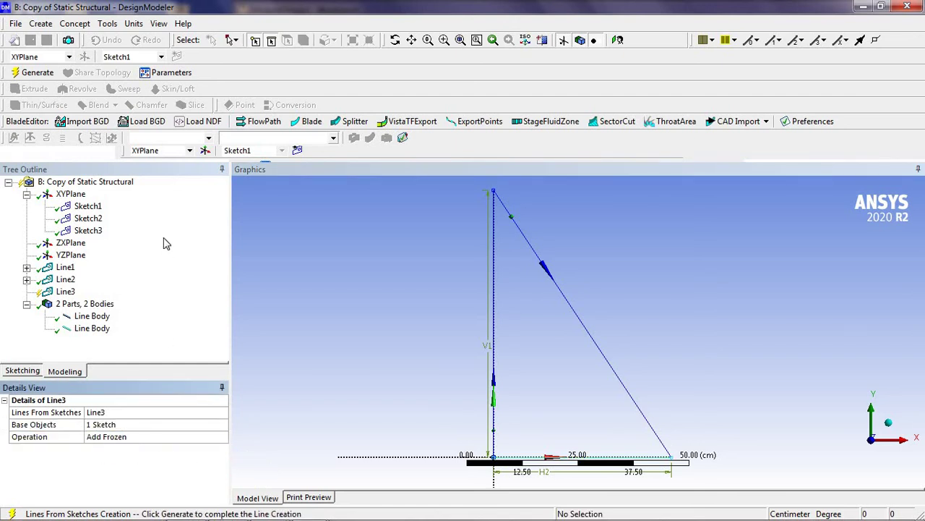
click(34, 73)
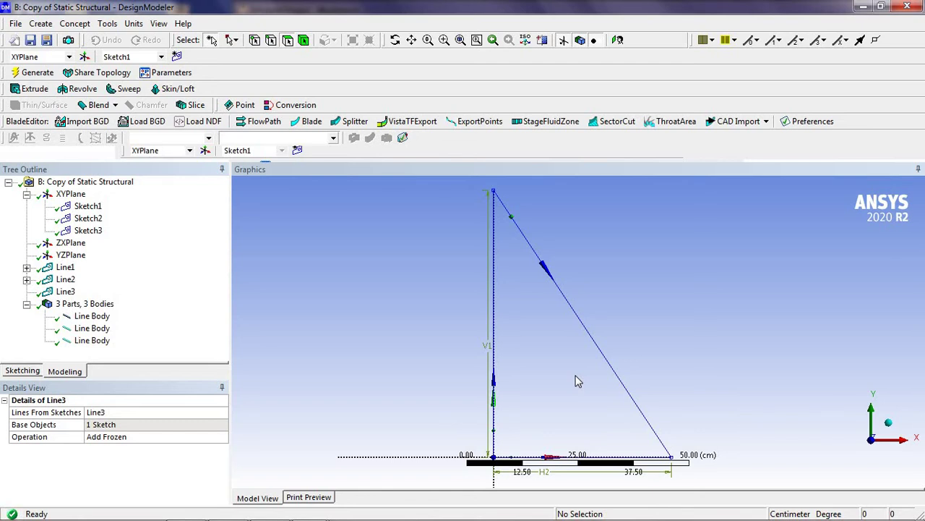
- Inspect the three line bodies one by one to see which truss member each represents
click(97, 318)
click(99, 328)
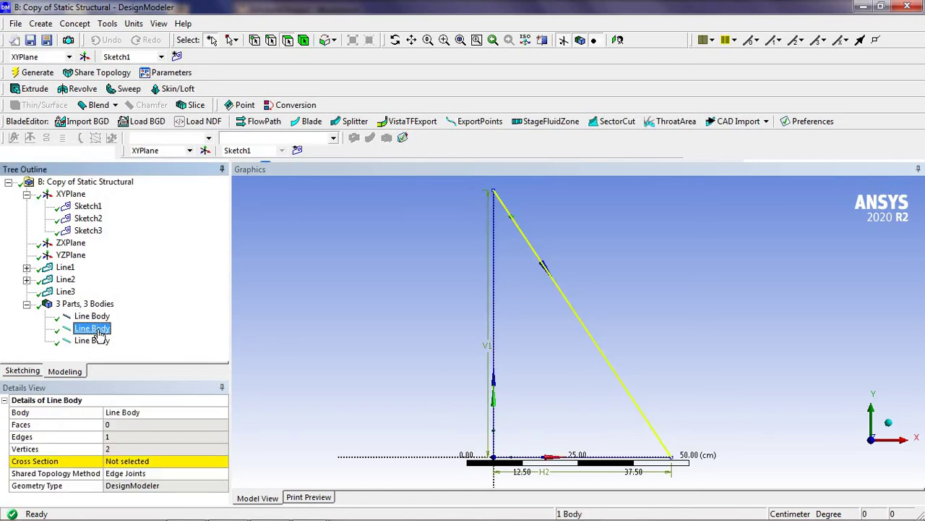
click(99, 341)
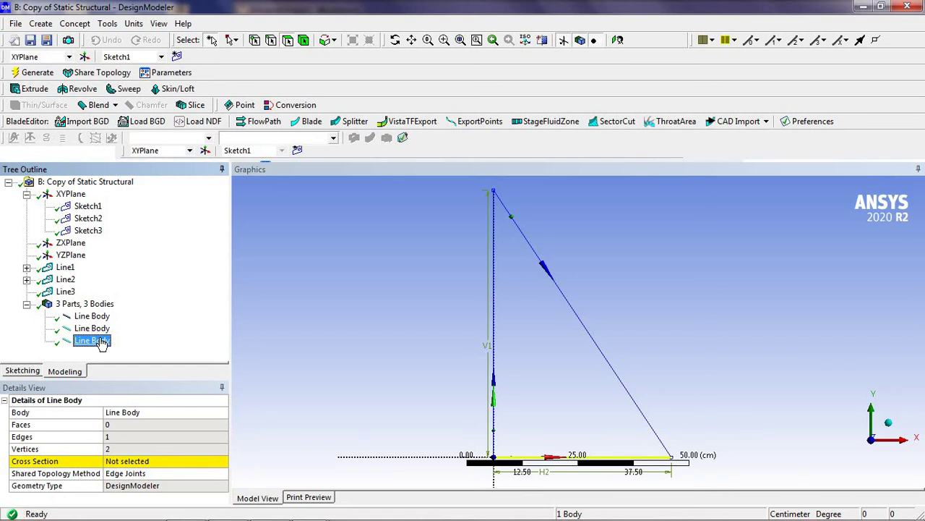
- Create a rectangular cross section with B and H both set to 2 cm
click(75, 24)
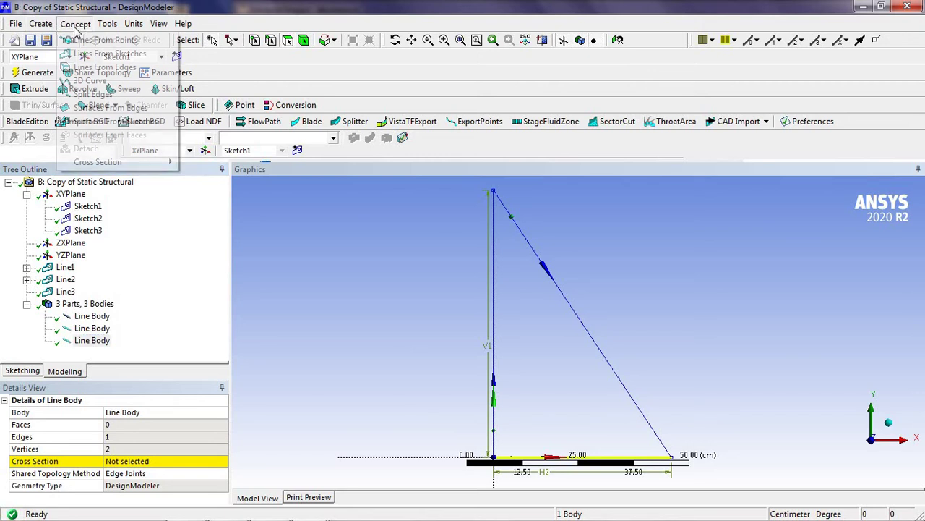
mouse_move(108, 162)
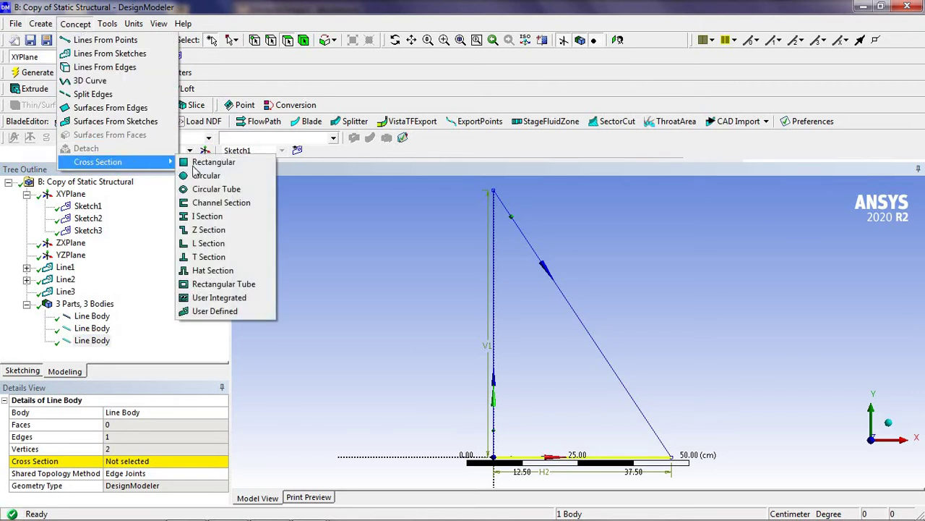
click(215, 163)
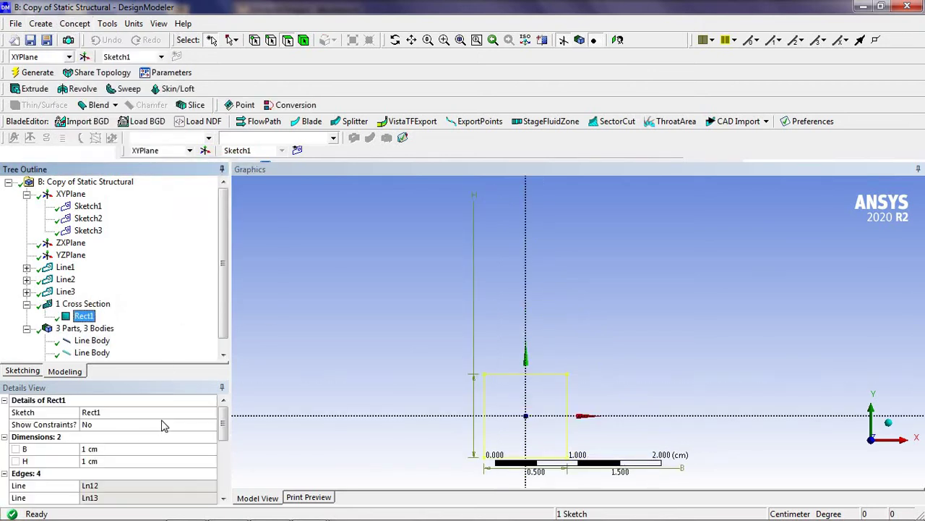
click(137, 450)
text(2)
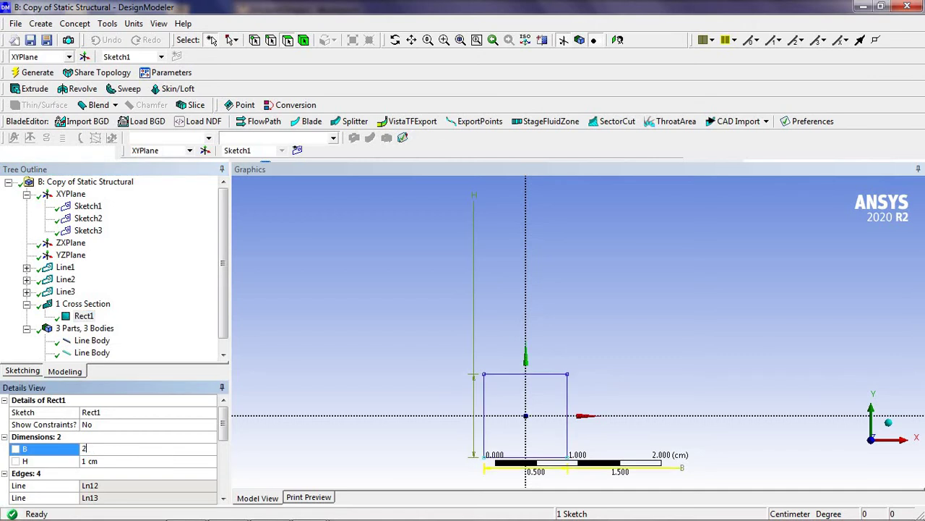
click(106, 461)
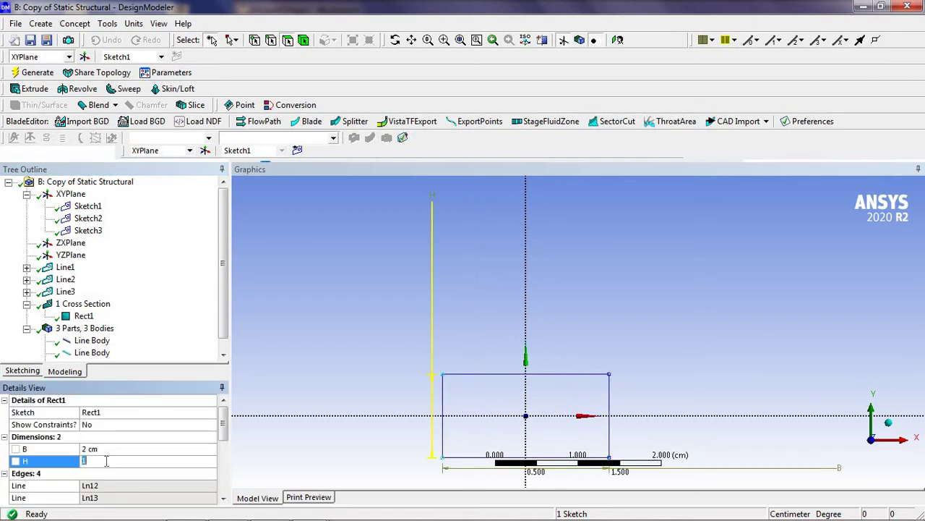
text(2)
click(276, 354)
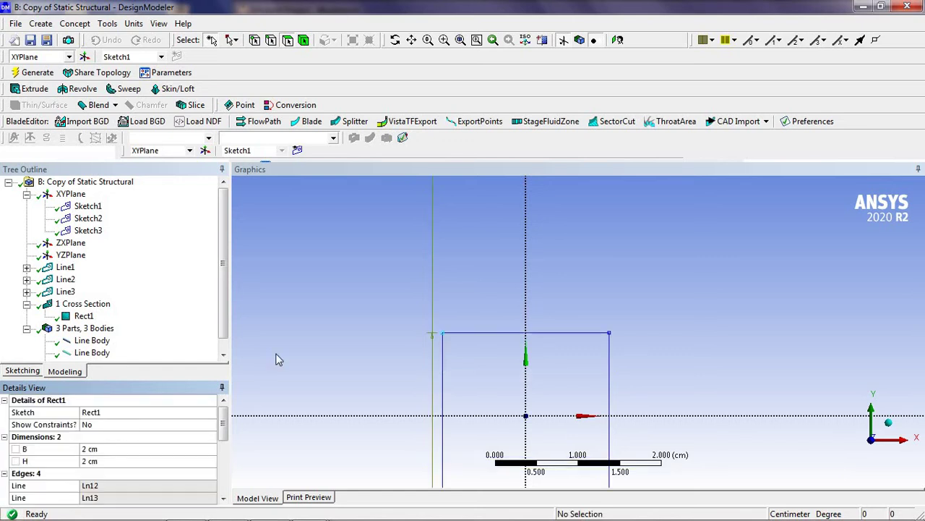
- Create a circular cross section and set its radius to 2 cm
click(76, 23)
mouse_move(145, 162)
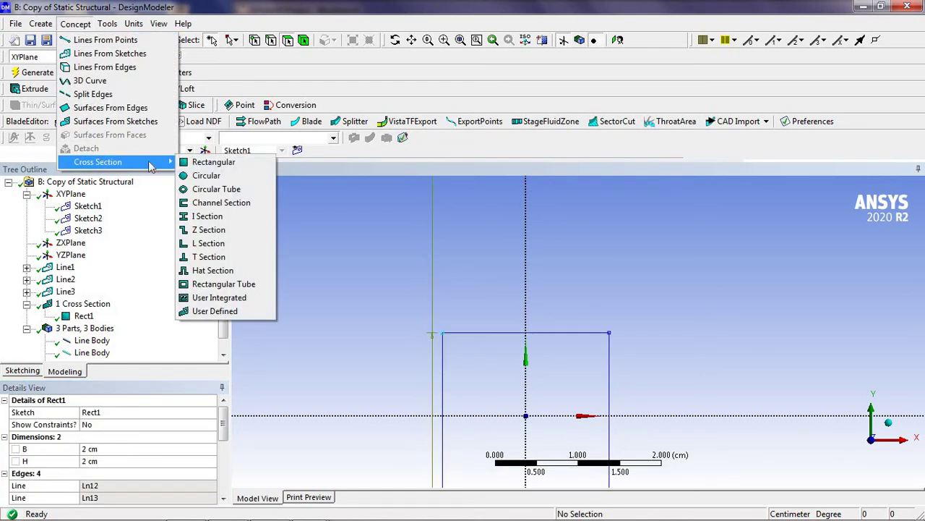
click(217, 215)
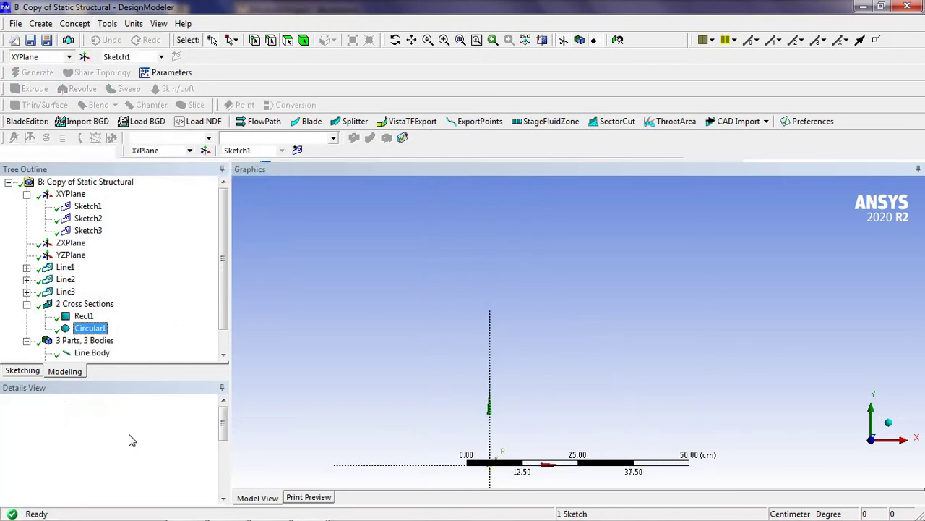
click(117, 449)
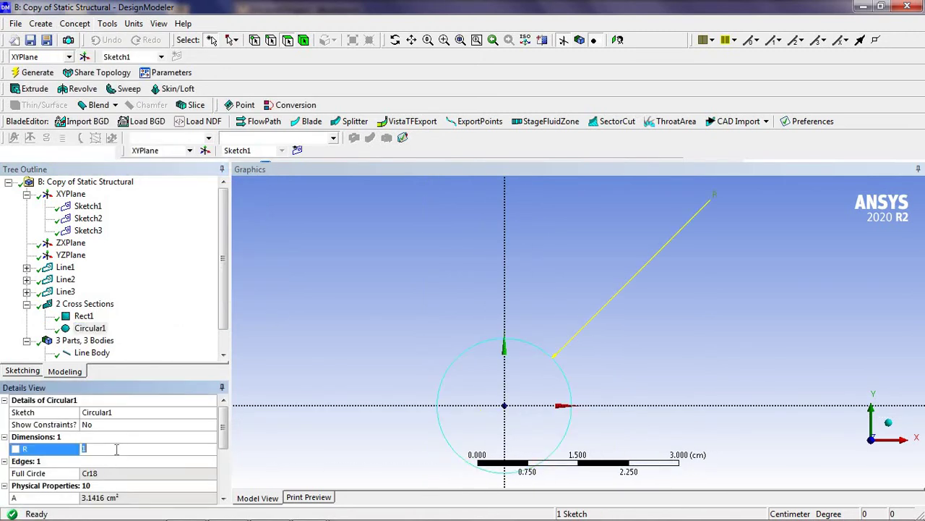
text(2)
key(Return)
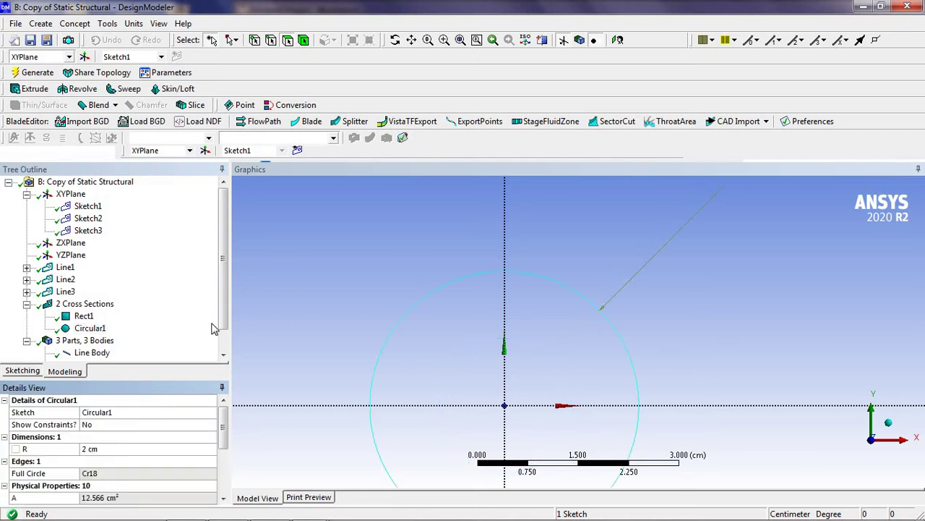
- Create an I Section cross section with its default dimensions
click(75, 23)
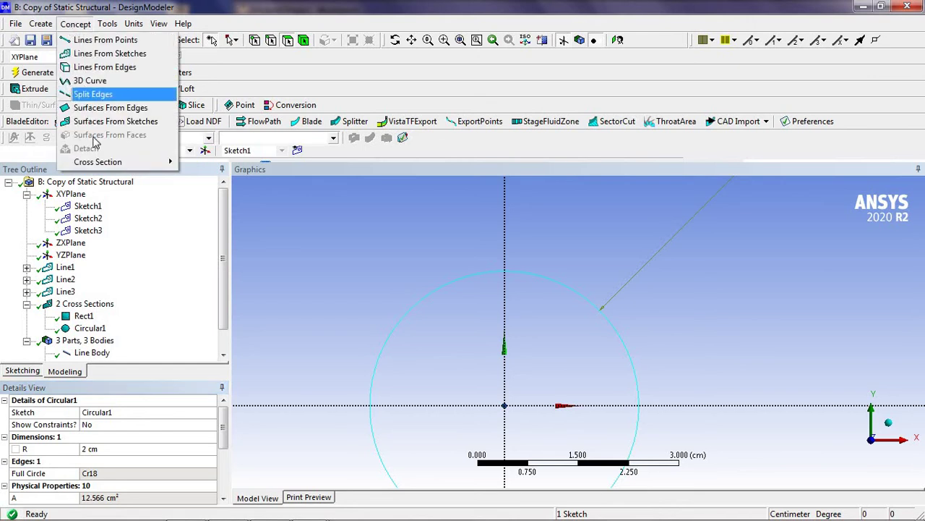
mouse_move(94, 166)
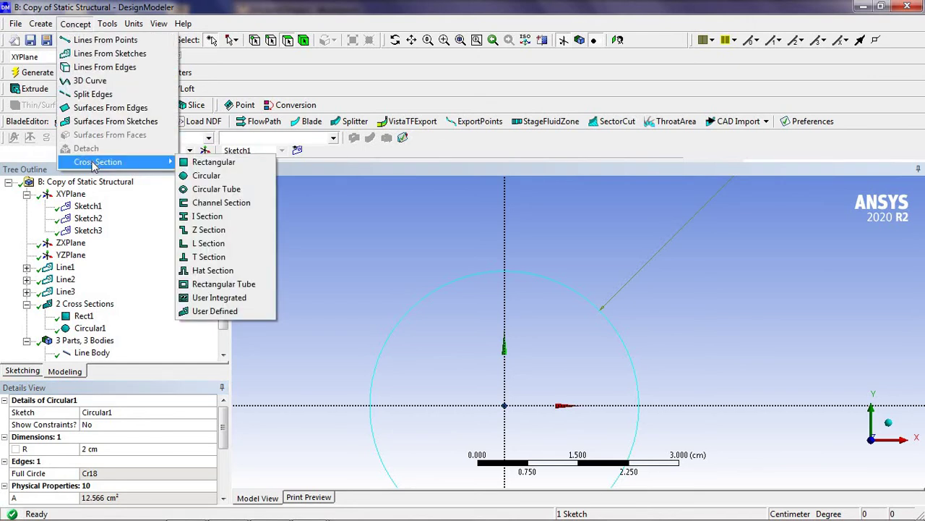
click(210, 216)
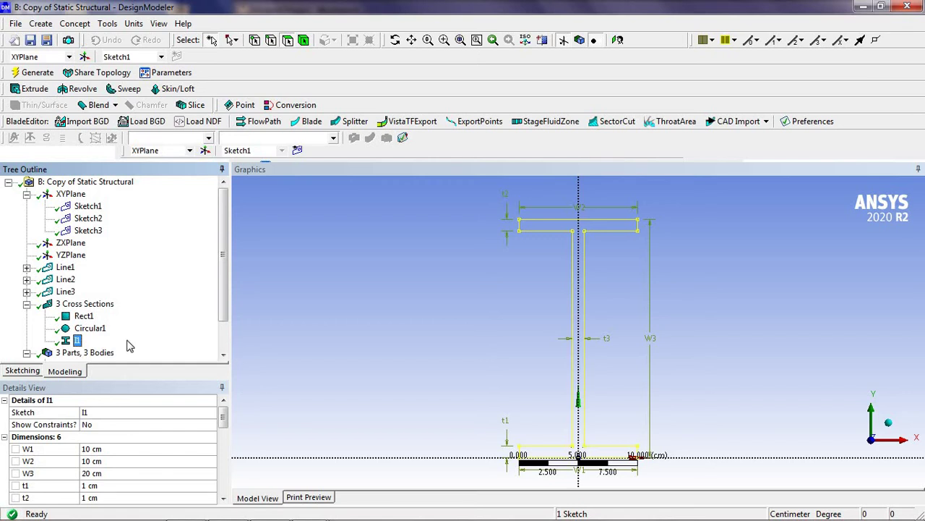
- Assign the Rect1 cross section to the vertical member's line body
scroll(224, 349, down, 1)
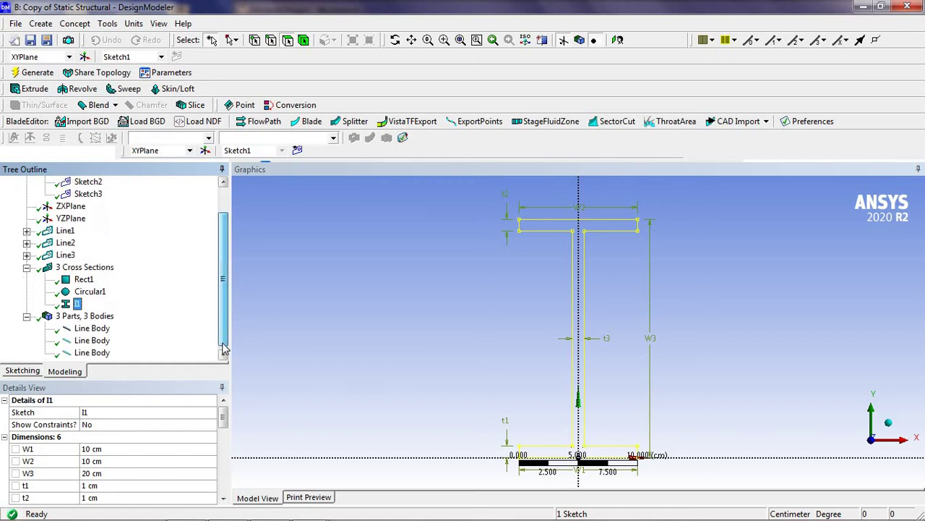
click(97, 329)
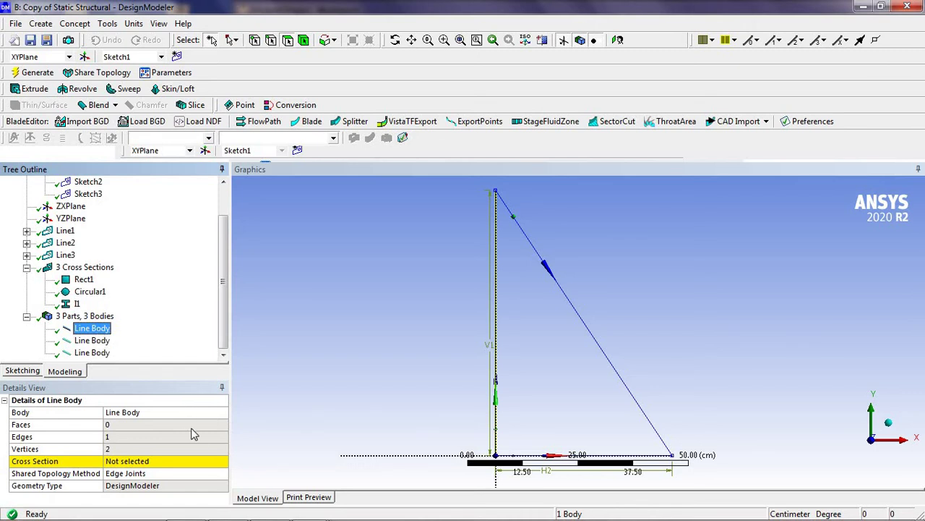
click(215, 463)
click(221, 461)
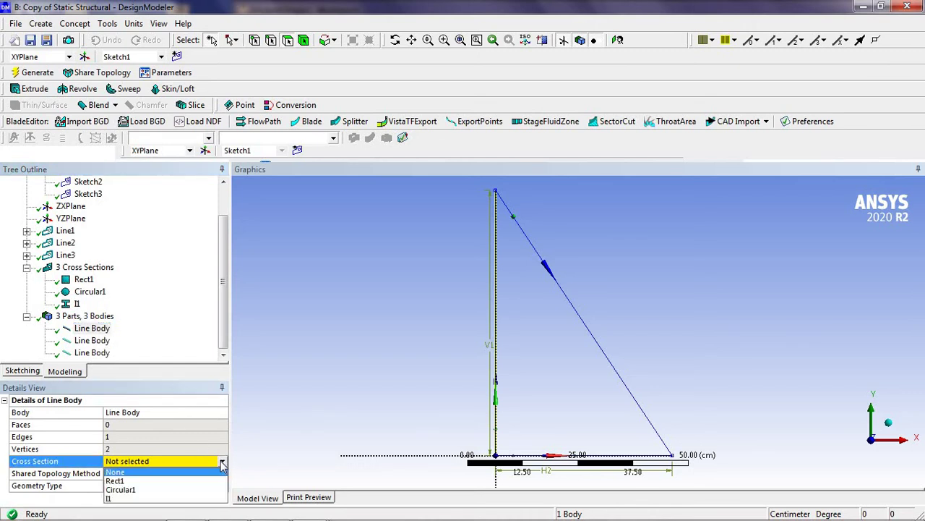
click(179, 481)
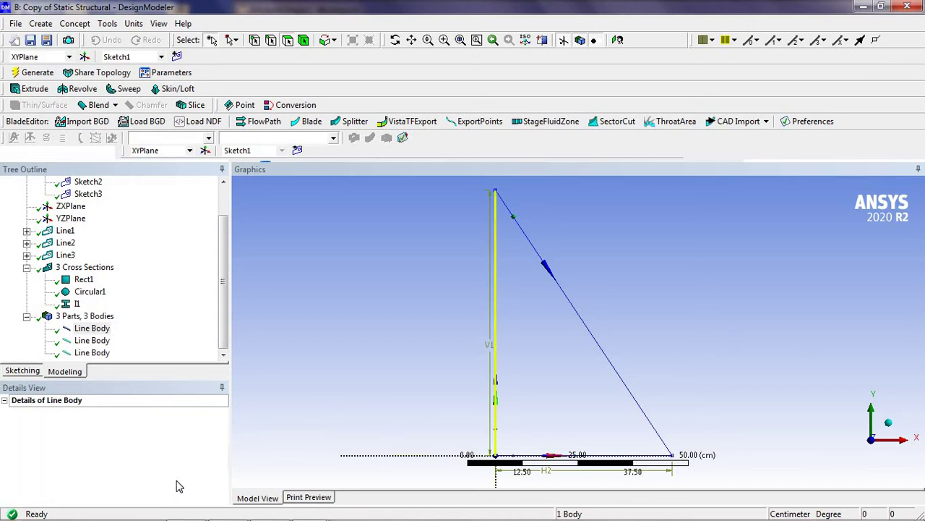
- Assign the Circular1 cross section to the diagonal member's line body
click(106, 342)
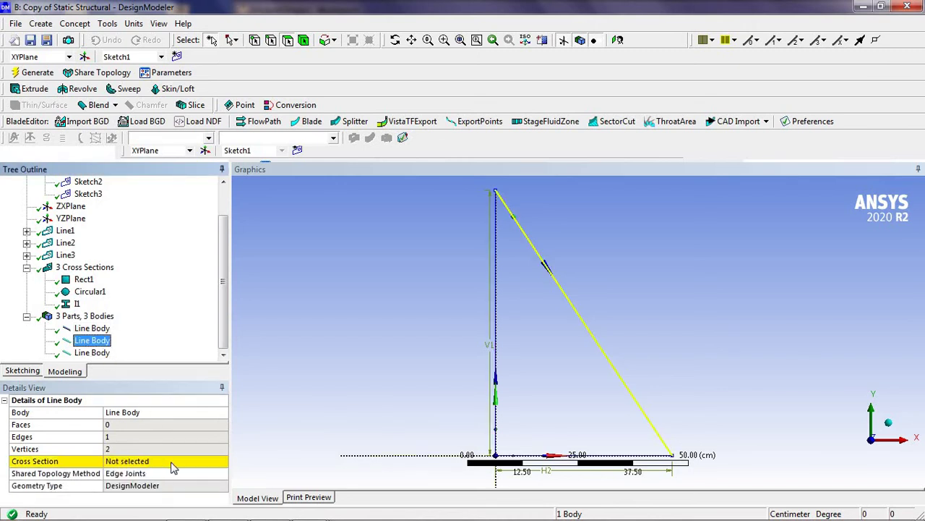
click(177, 463)
click(222, 461)
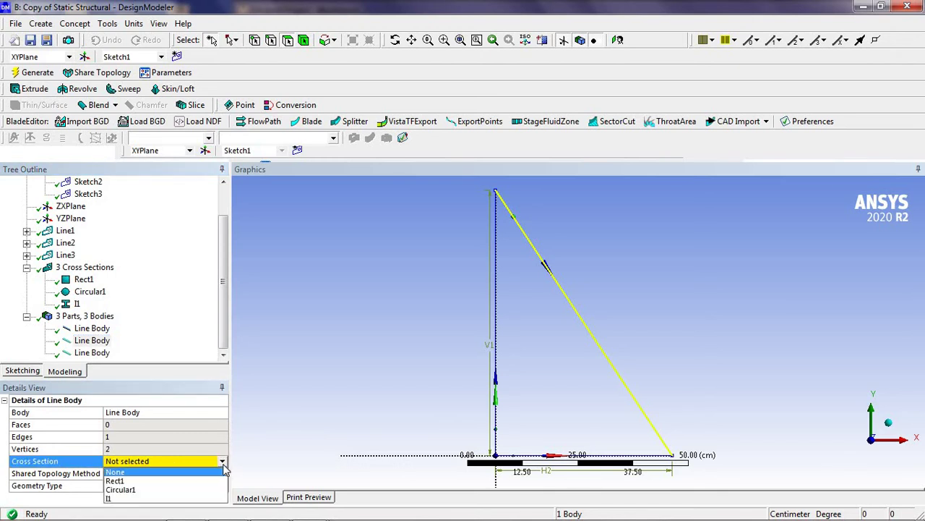
click(177, 490)
- Assign the I1 cross section to the horizontal member's line body
click(105, 354)
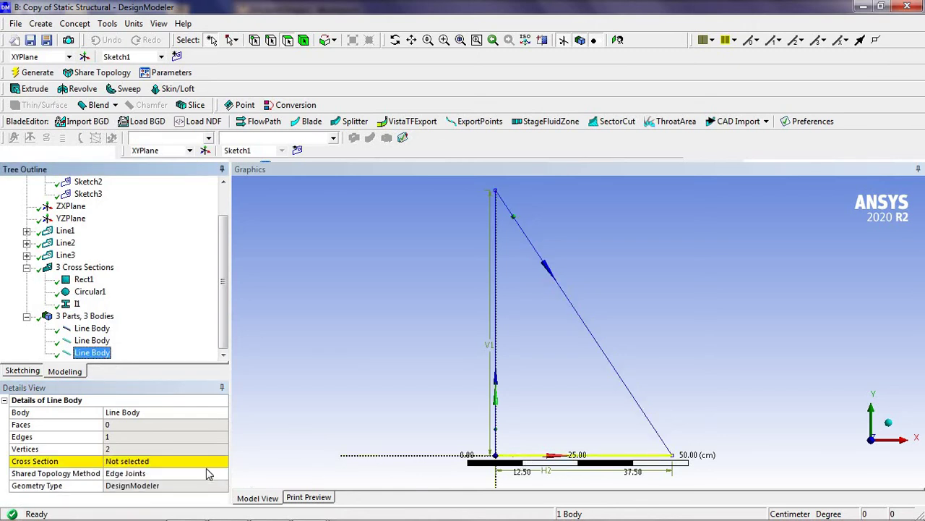
click(216, 463)
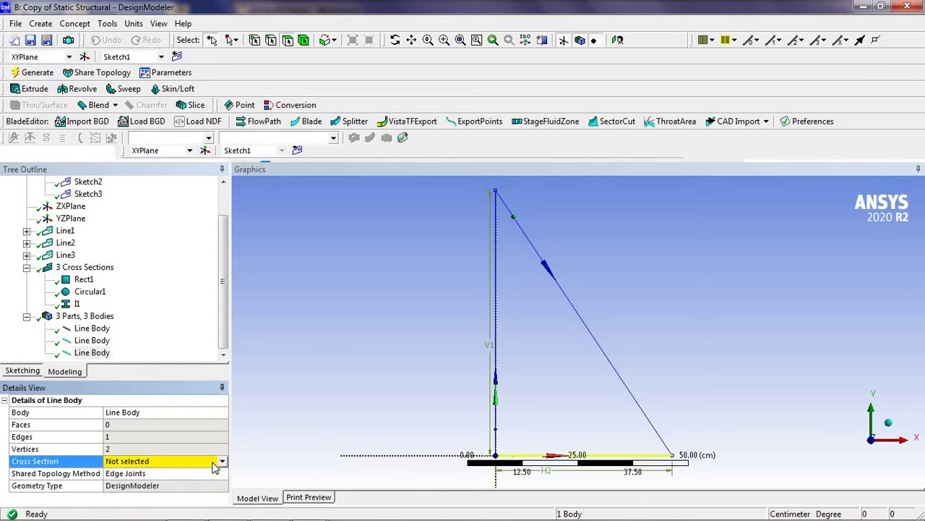
click(222, 463)
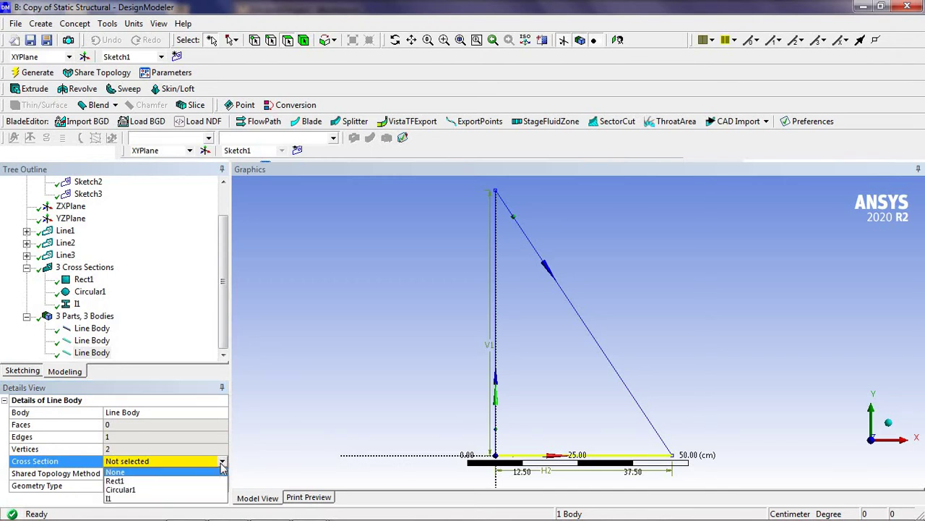
click(168, 498)
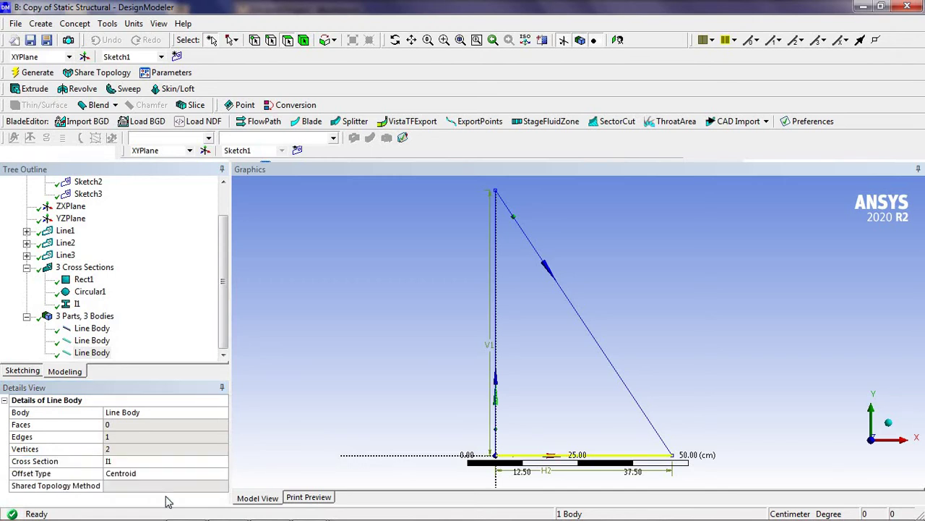
- Show the truss in isometric view with Cross Section Solids displayed
click(888, 424)
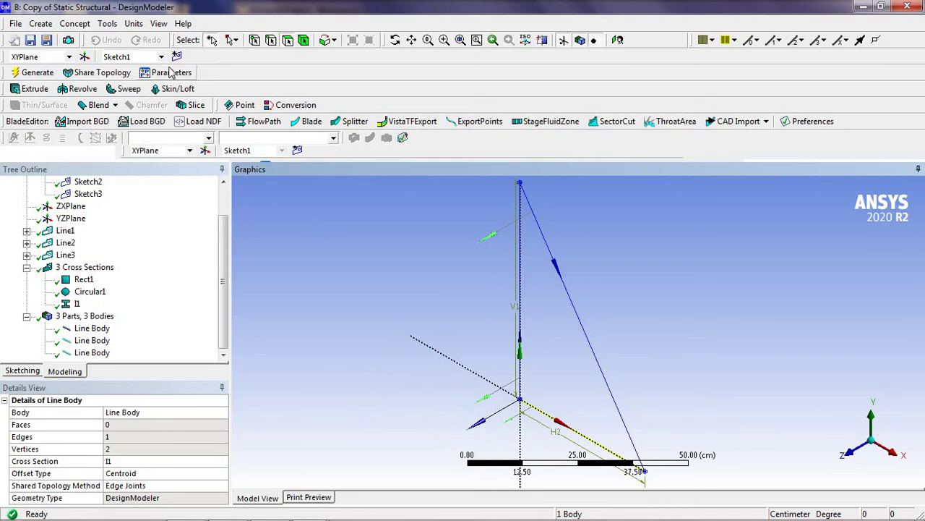
click(159, 24)
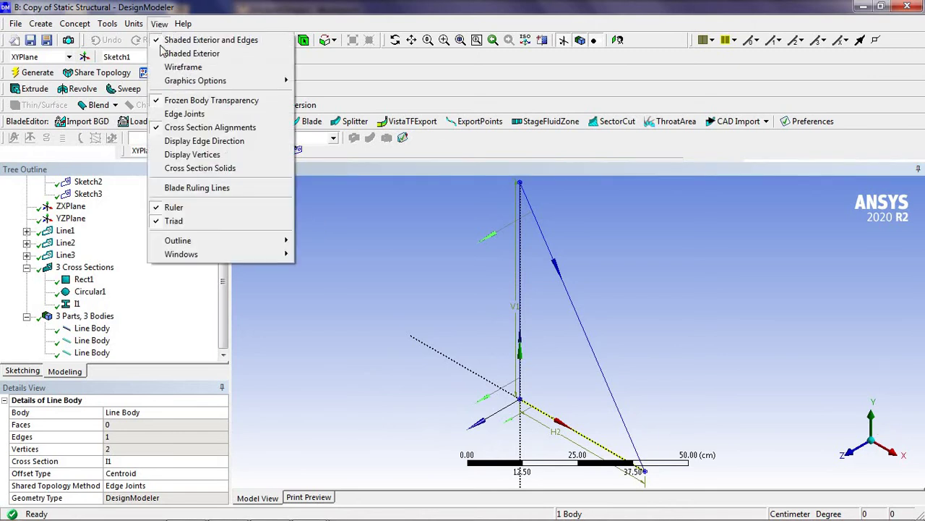
click(173, 169)
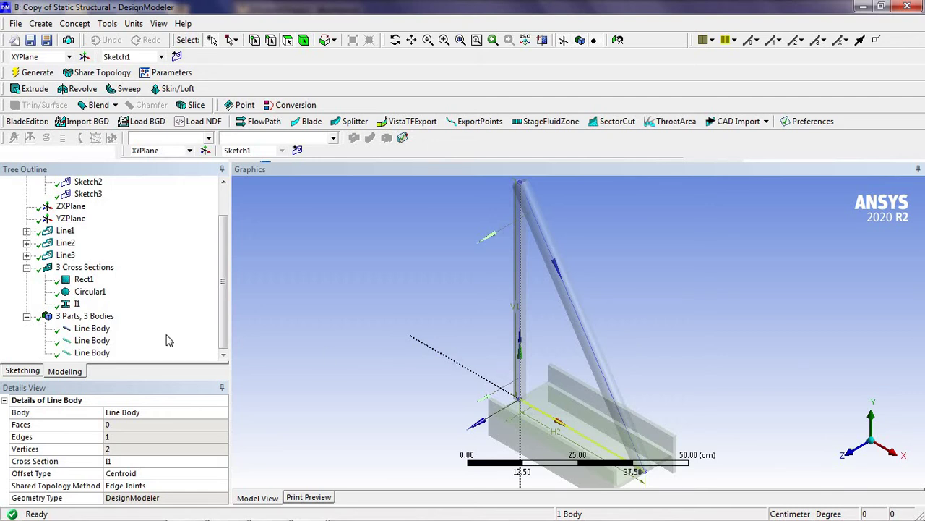
- Set the overall height W3 of the I1 cross section to 6 cm
click(77, 304)
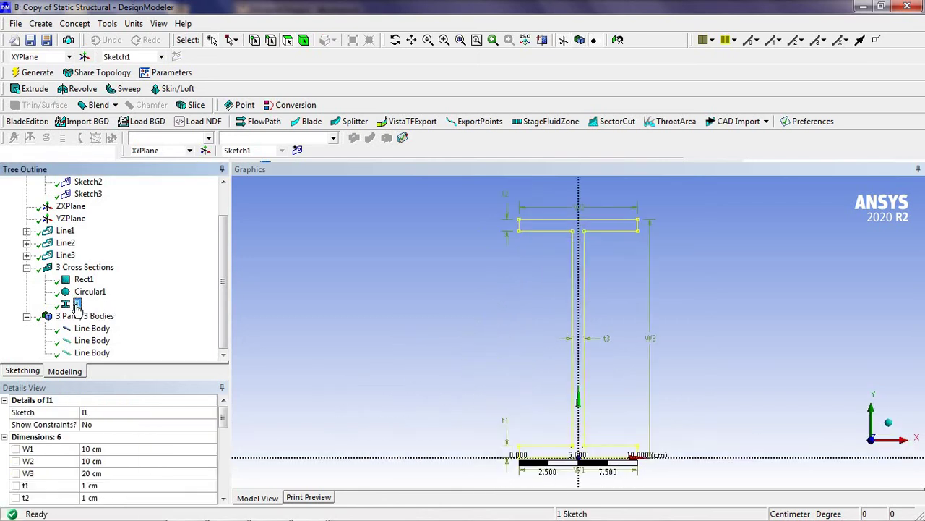
drag(223, 419, 223, 424)
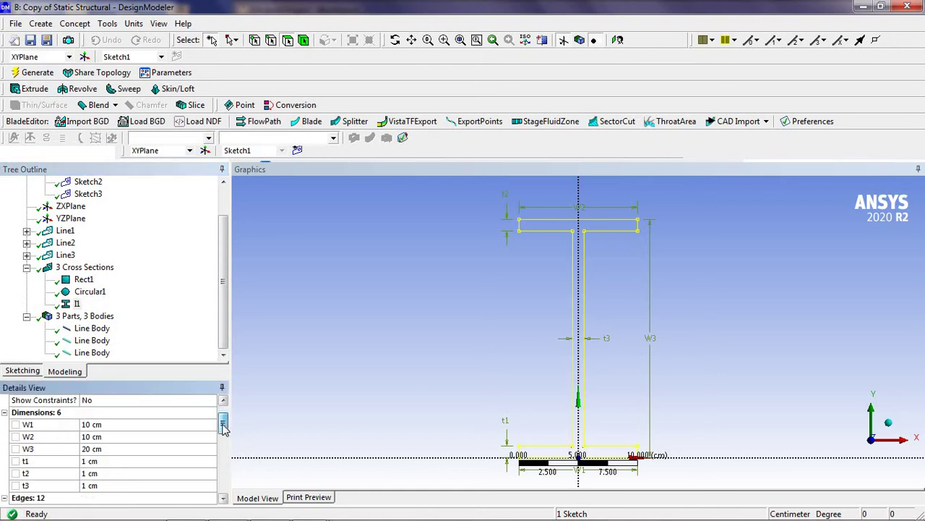
click(123, 449)
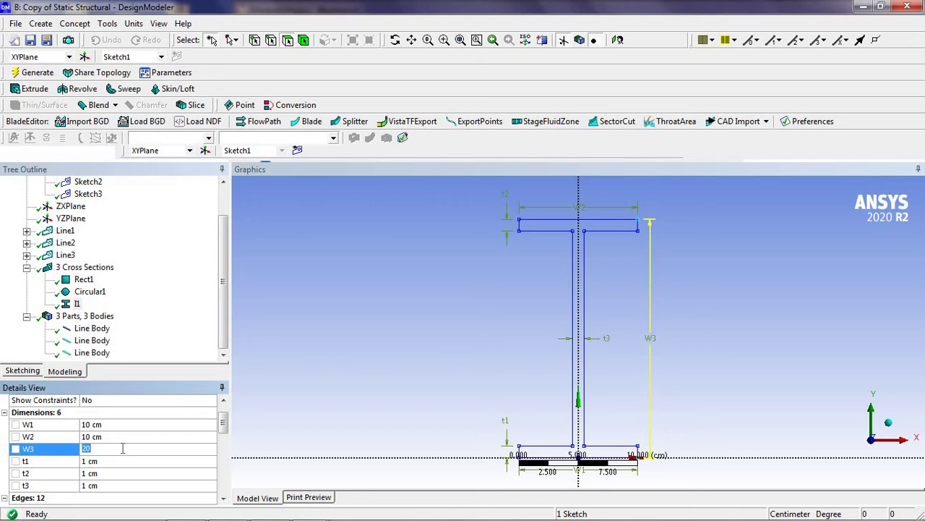
text(6)
key(Return)
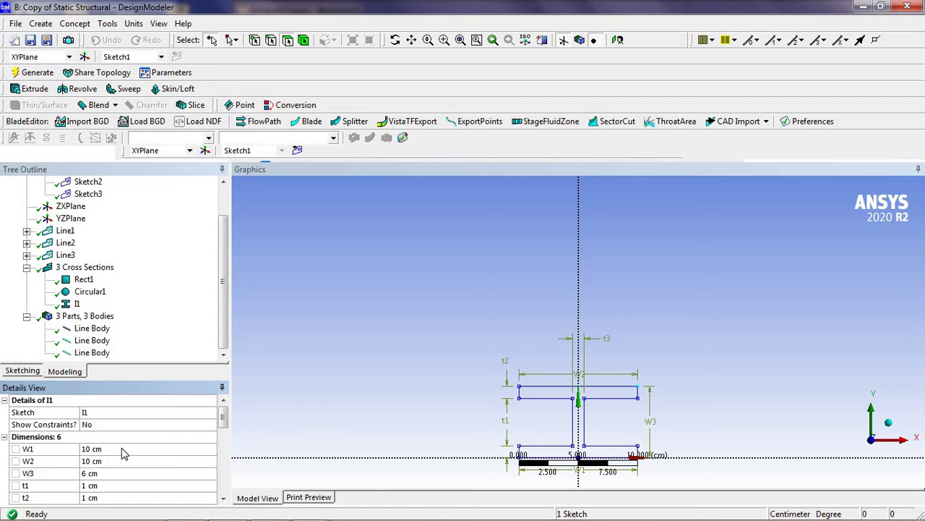
- Set flange widths W1 and W2 of the I1 cross section to 6 cm and redisplay the truss bodies
click(116, 449)
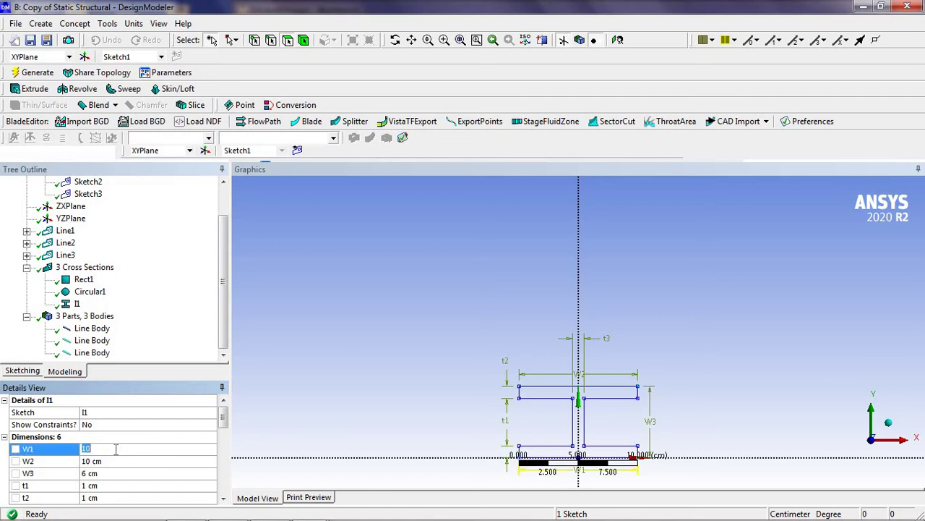
text(6)
key(Return)
click(112, 461)
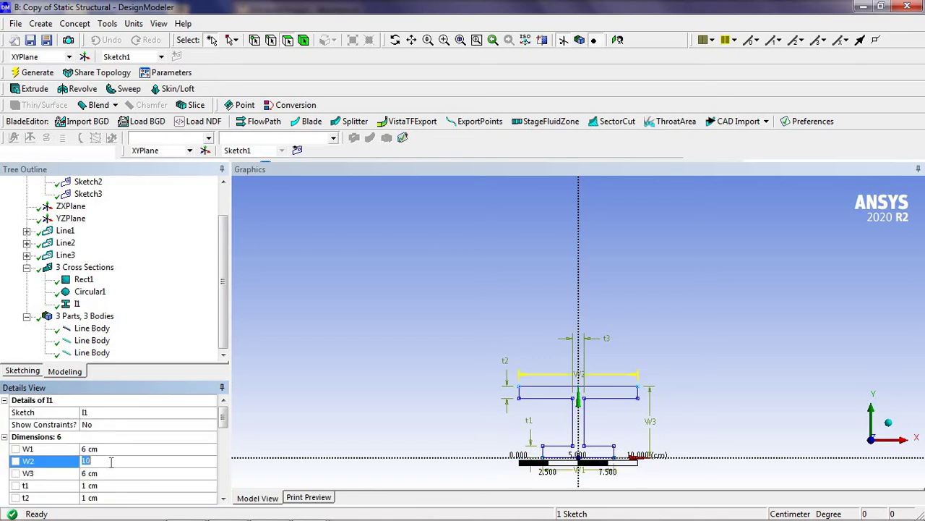
text(6)
key(Return)
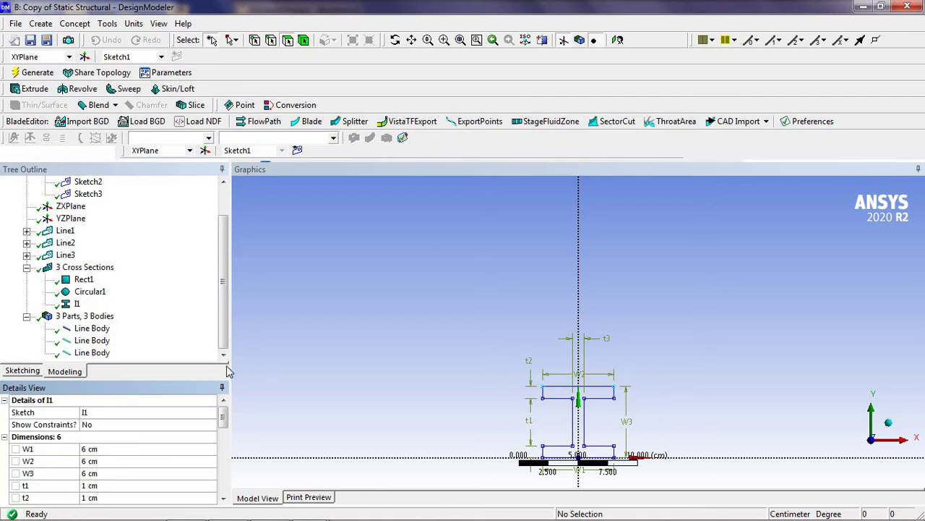
click(106, 320)
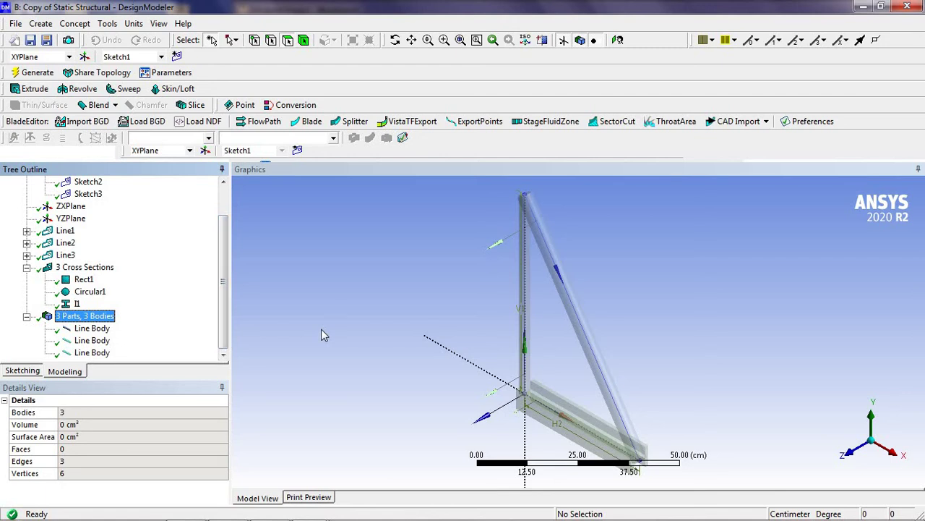
- Switch to Workbench and open the Model of Copy of Static Structural in a maximized Mechanical window, re-reading the upstream data
click(861, 8)
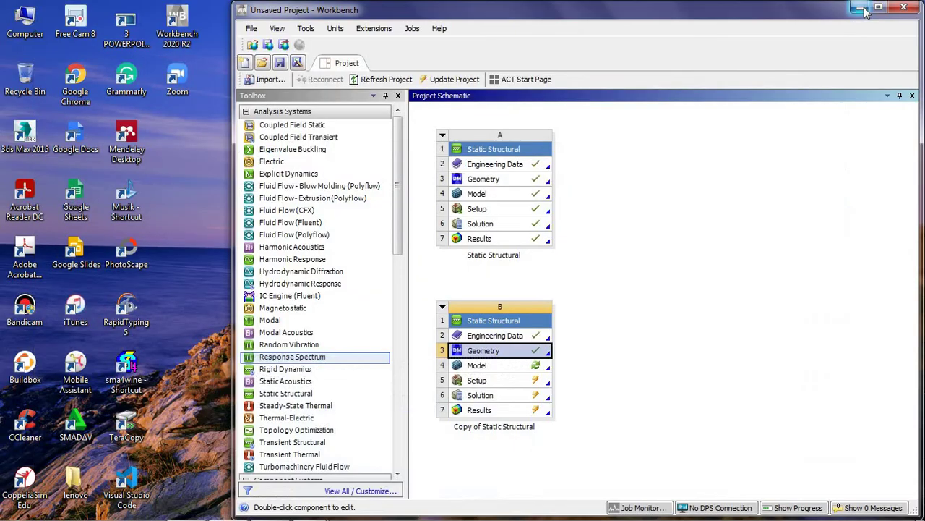
double_click(524, 367)
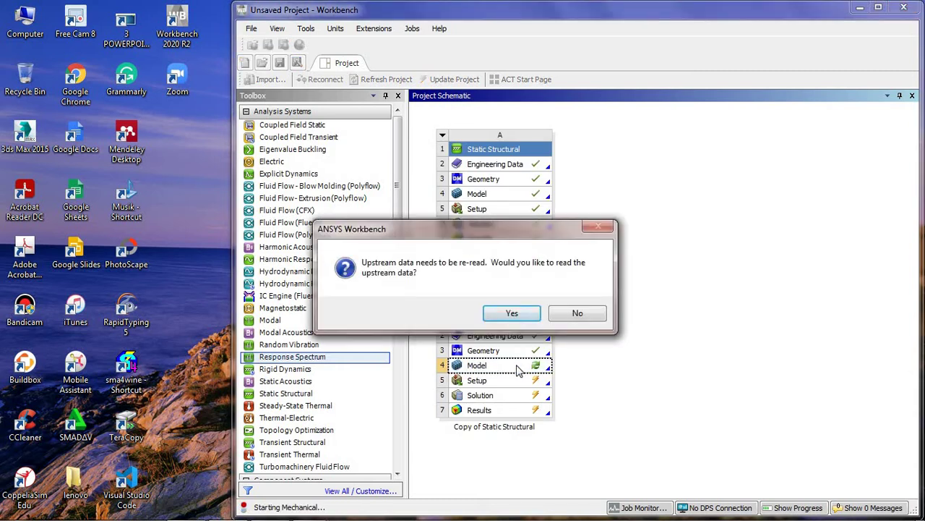
click(525, 315)
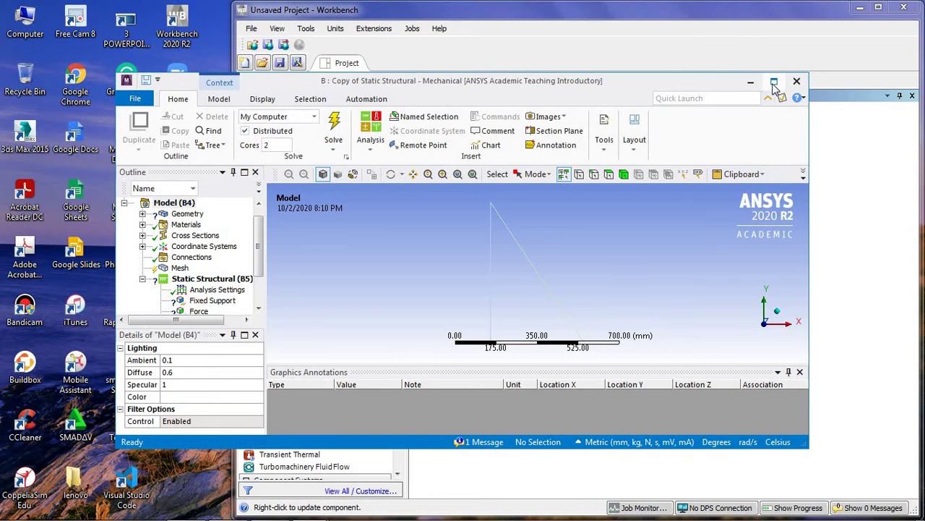
click(773, 83)
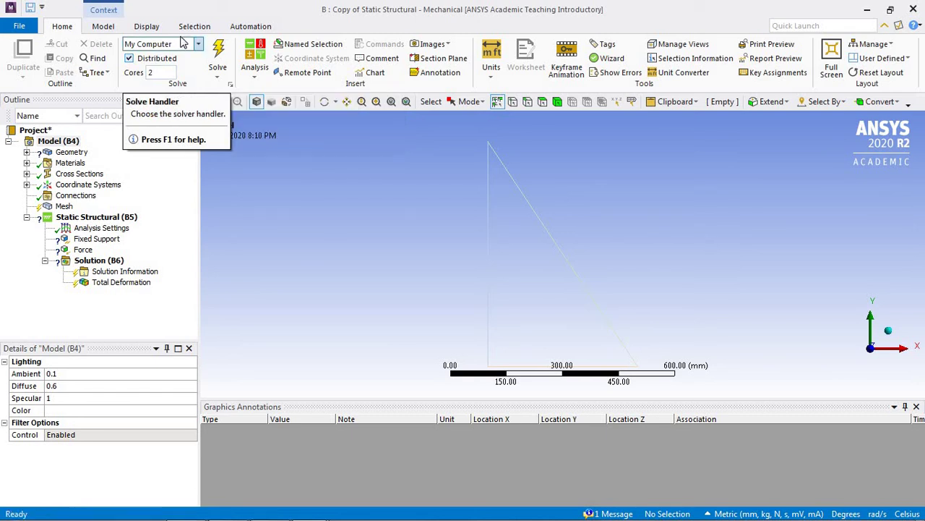
- Inspect the truss members' cross-section solids in isometric view, then return to the plain line display
click(147, 27)
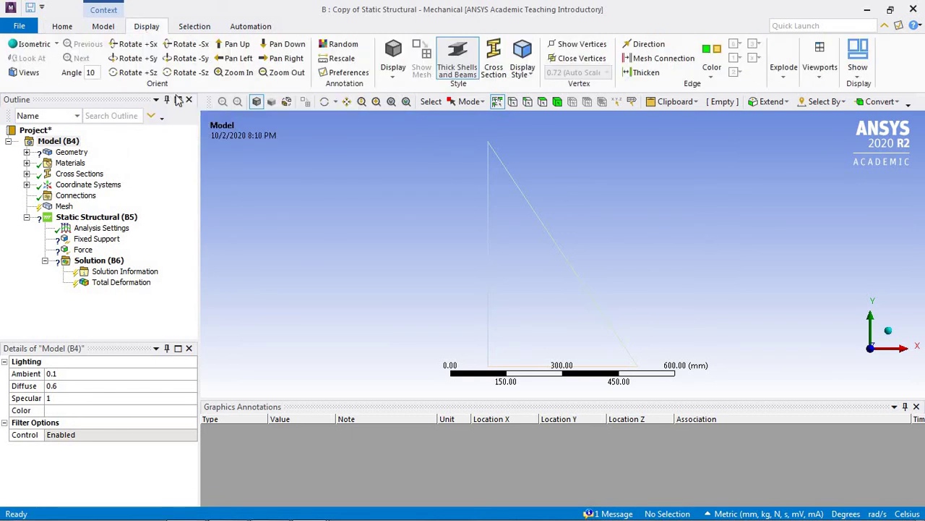
click(494, 60)
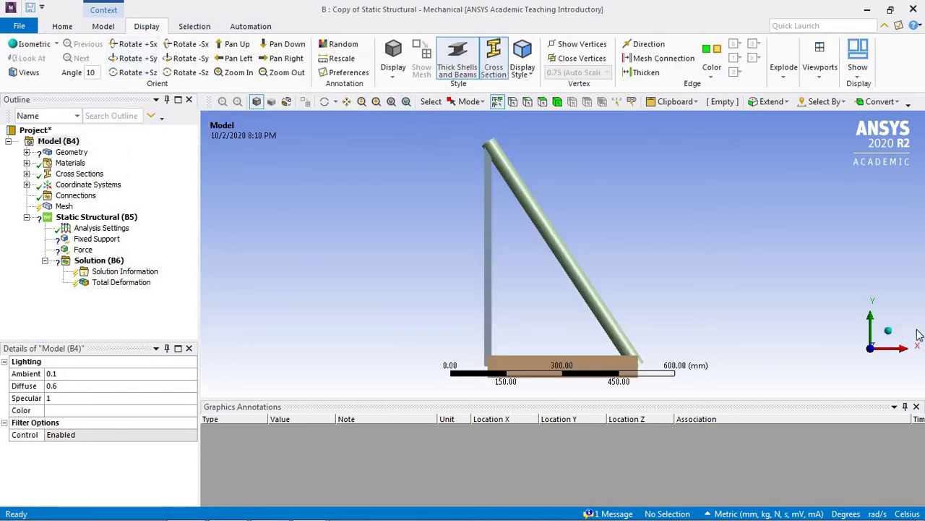
click(890, 335)
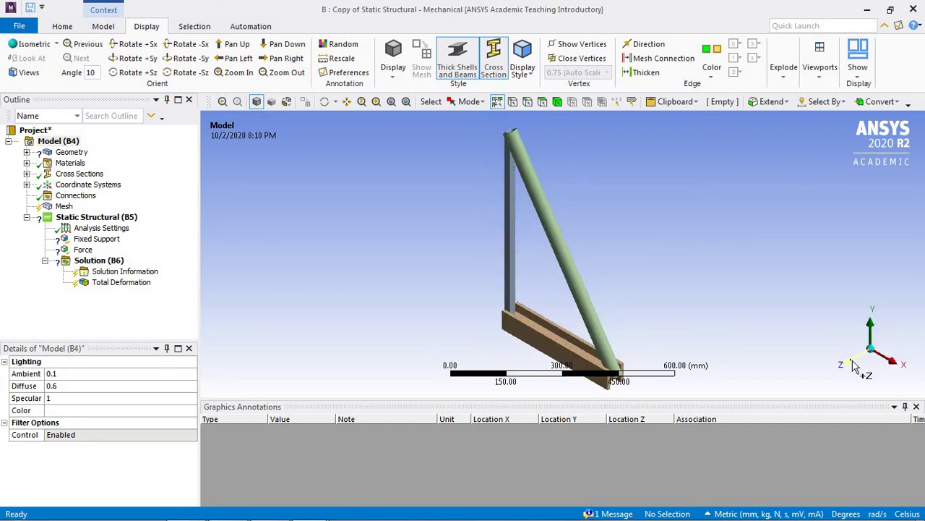
click(493, 62)
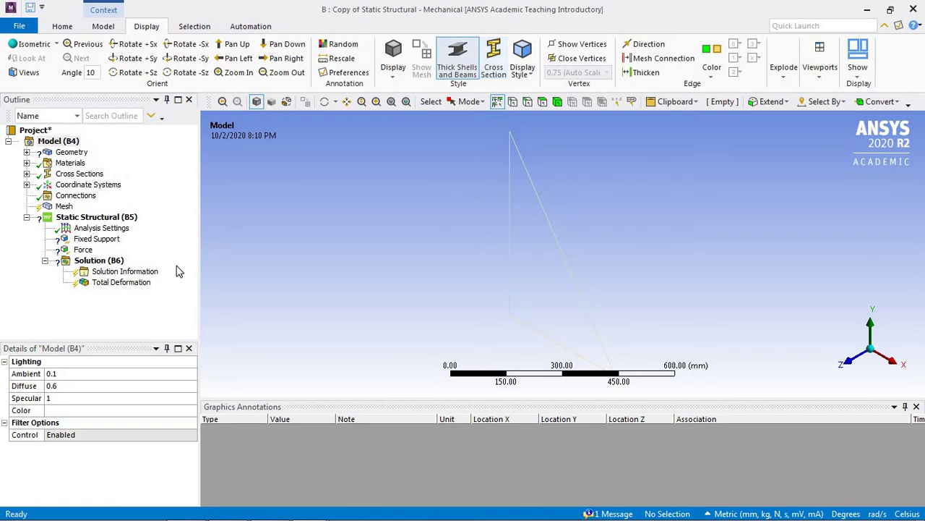
- Assign Structural Steel to the vertical member's line body with the Rect1 cross section
click(26, 152)
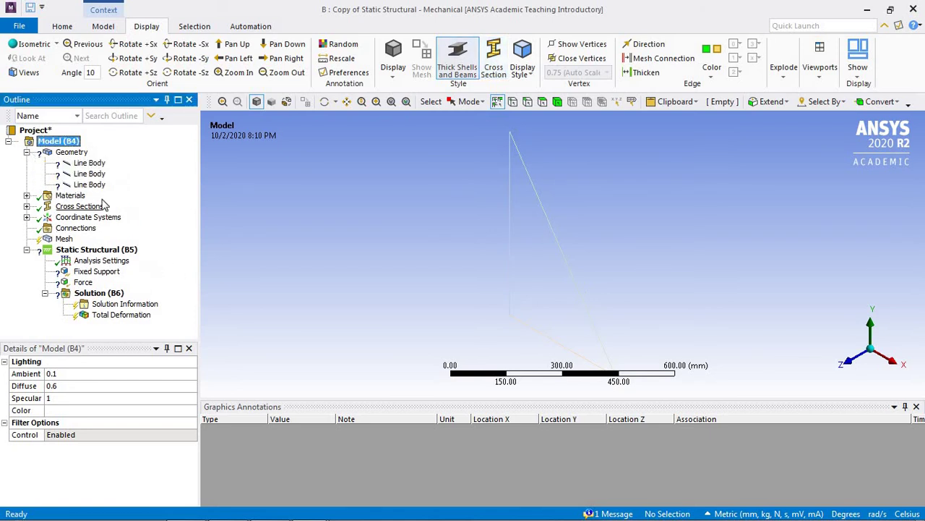
click(89, 163)
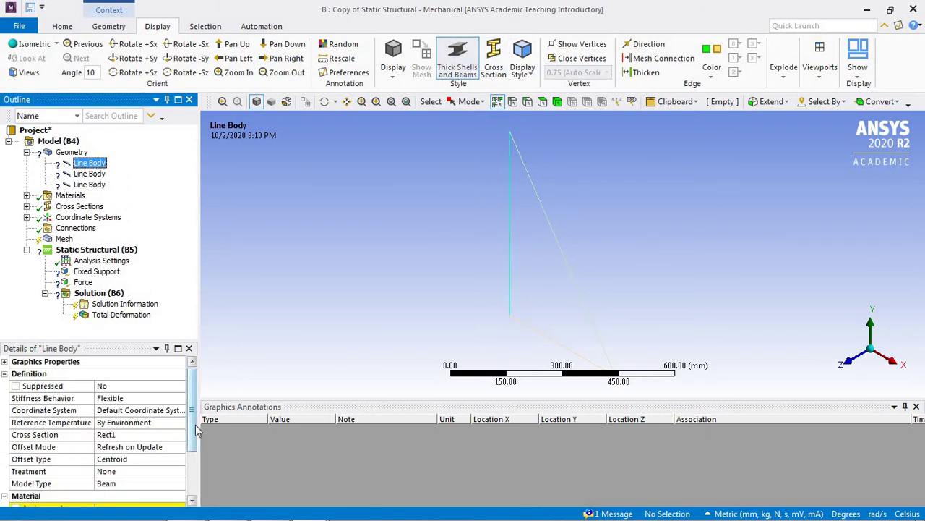
scroll(194, 433, down, 3)
click(168, 465)
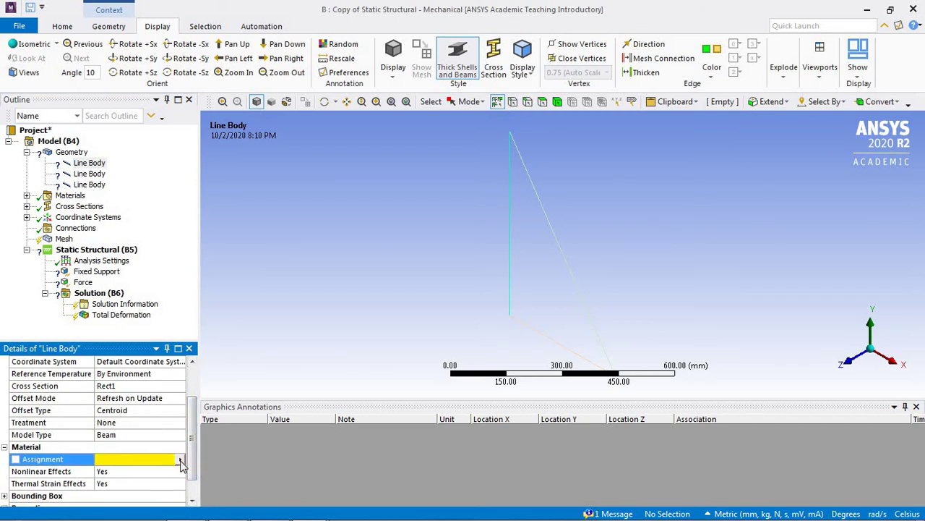
click(181, 459)
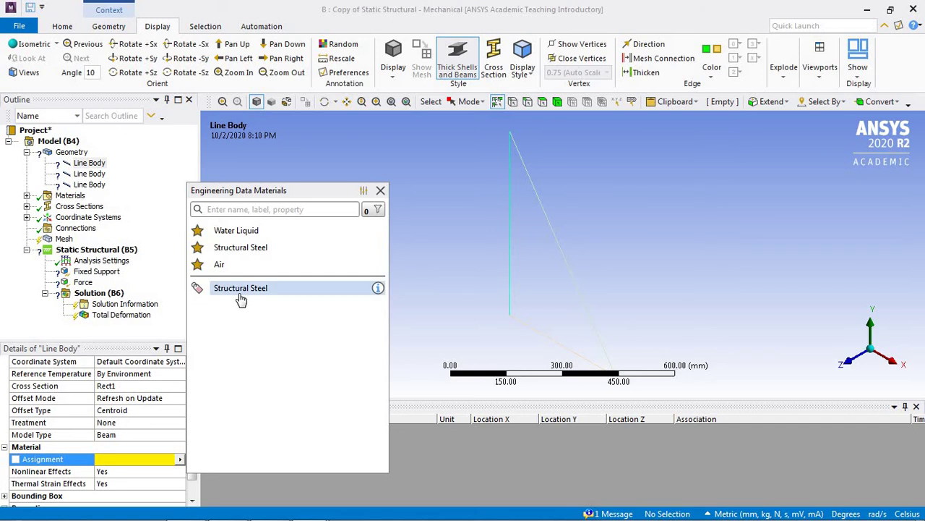
click(240, 293)
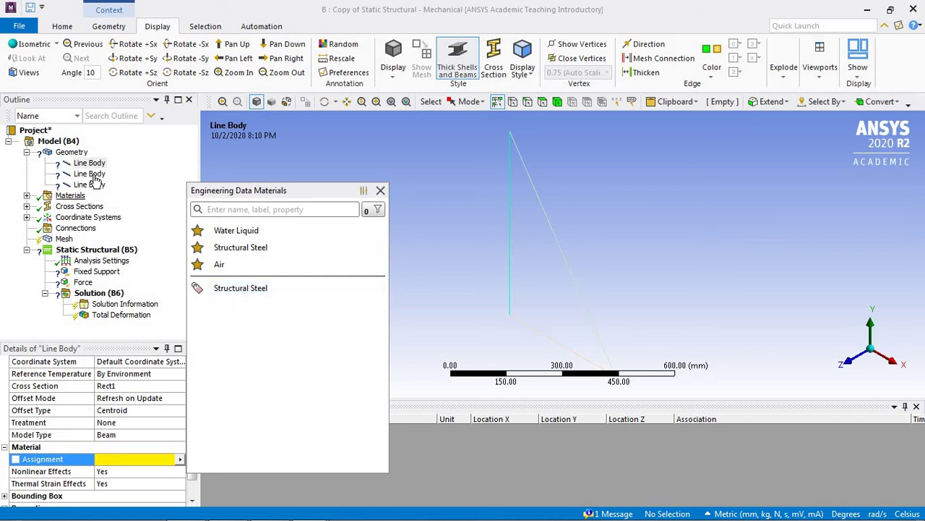
- Assign Structural Steel to the diagonal member's line body with the Circular1 cross section
click(92, 175)
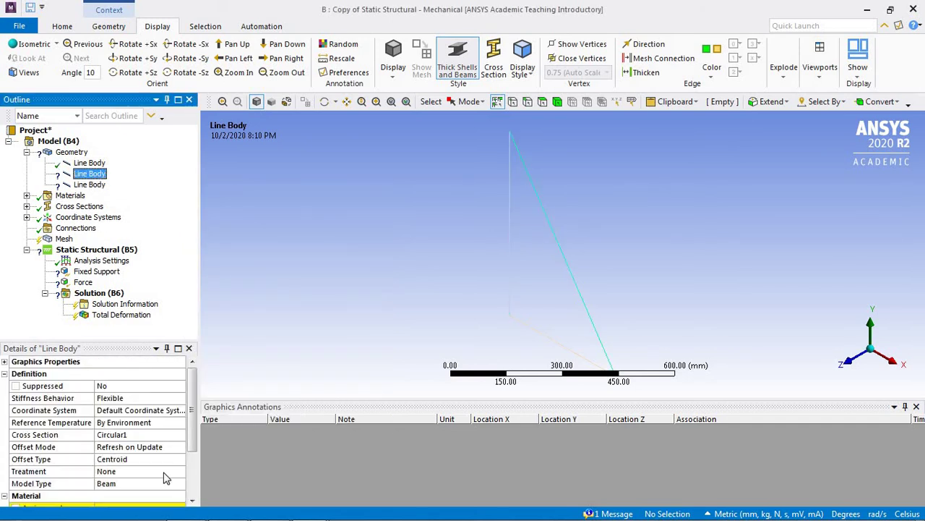
scroll(194, 444, down, 1)
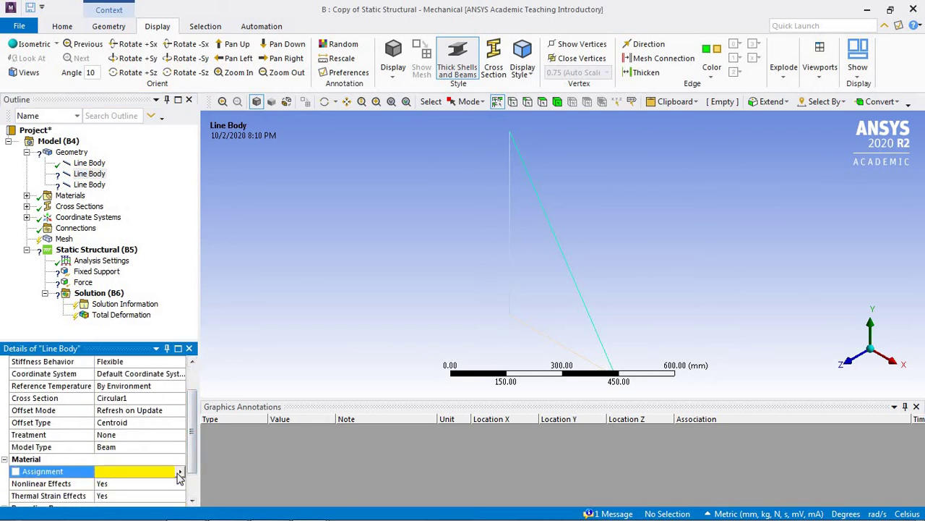
click(181, 471)
click(243, 303)
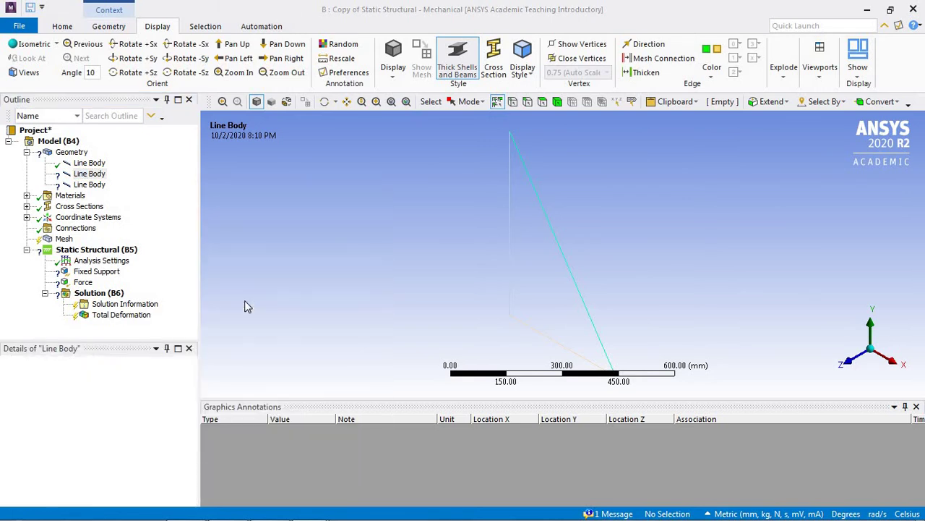
- Assign Structural Steel to the horizontal member's line body with the I1 cross section
click(90, 186)
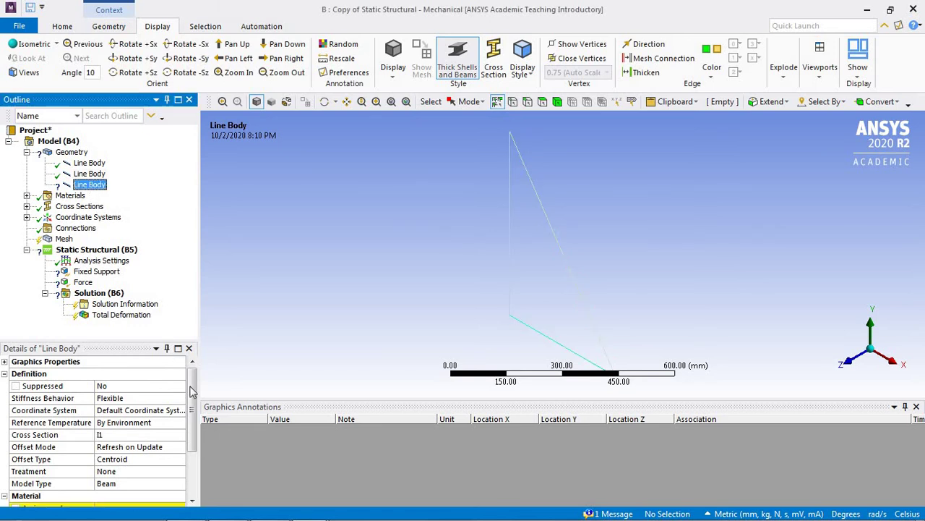
drag(192, 392, 192, 439)
click(163, 448)
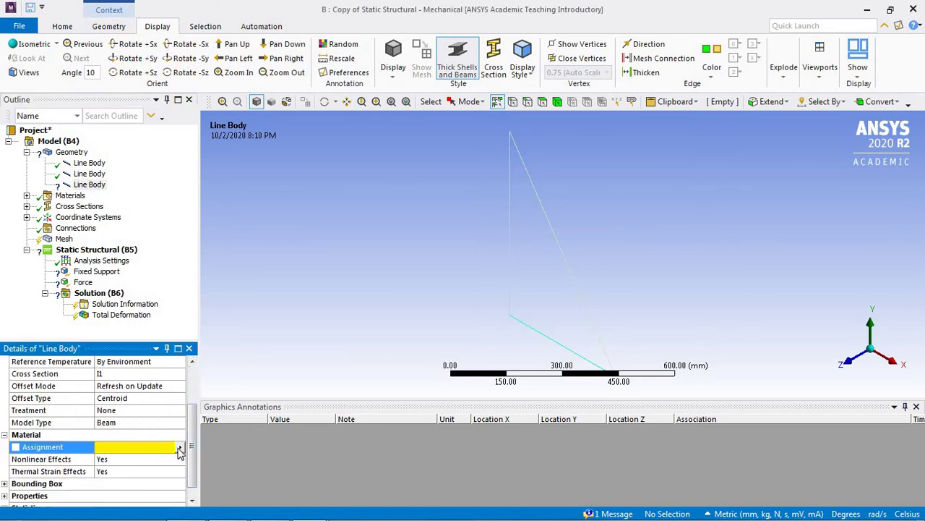
click(180, 447)
click(259, 278)
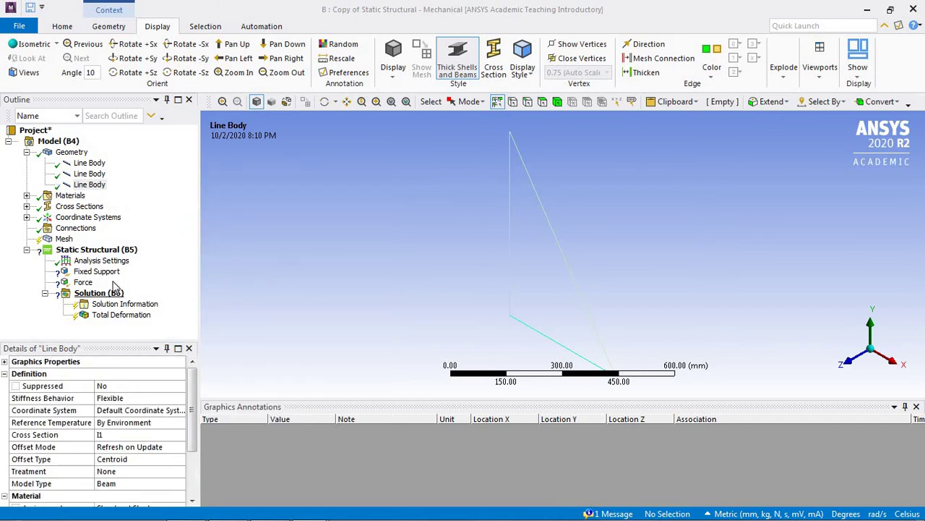
- Scope the existing Fixed Support to the upper and lower end vertices of the vertical member
click(107, 274)
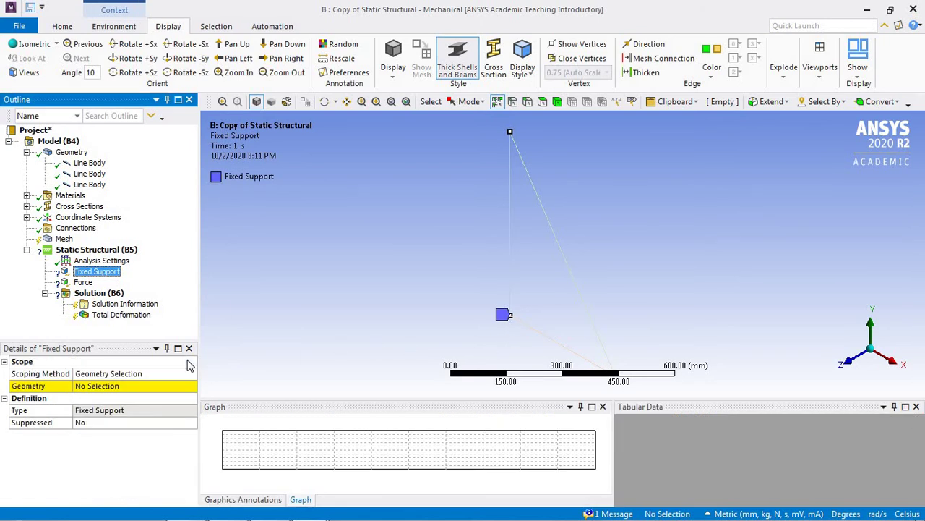
click(130, 391)
click(121, 389)
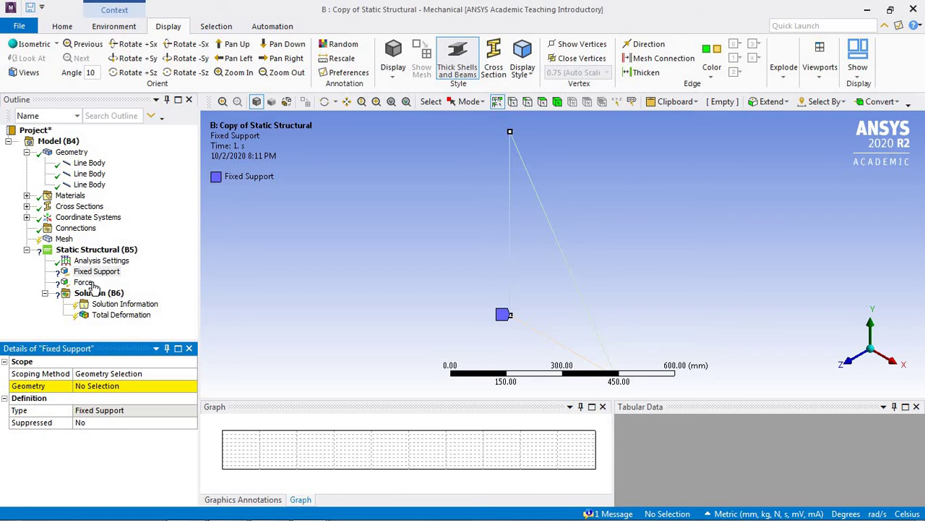
click(91, 272)
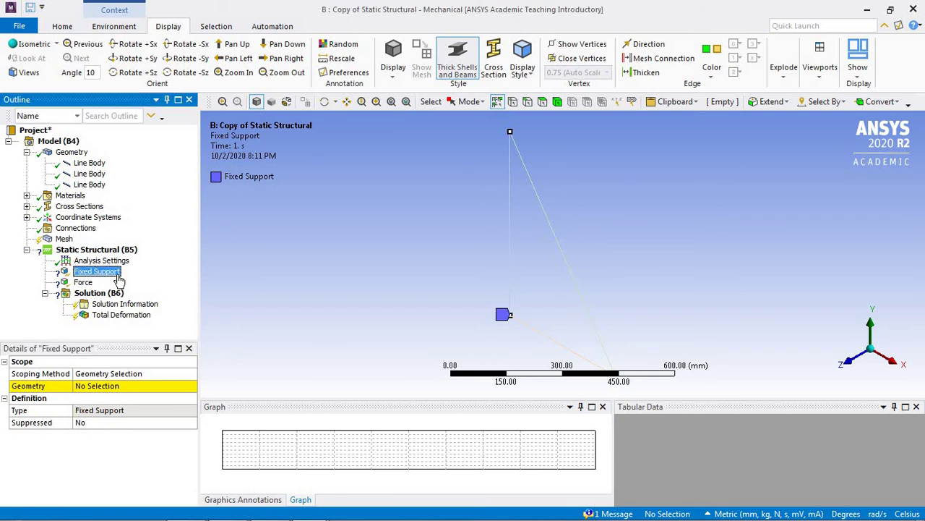
click(511, 135)
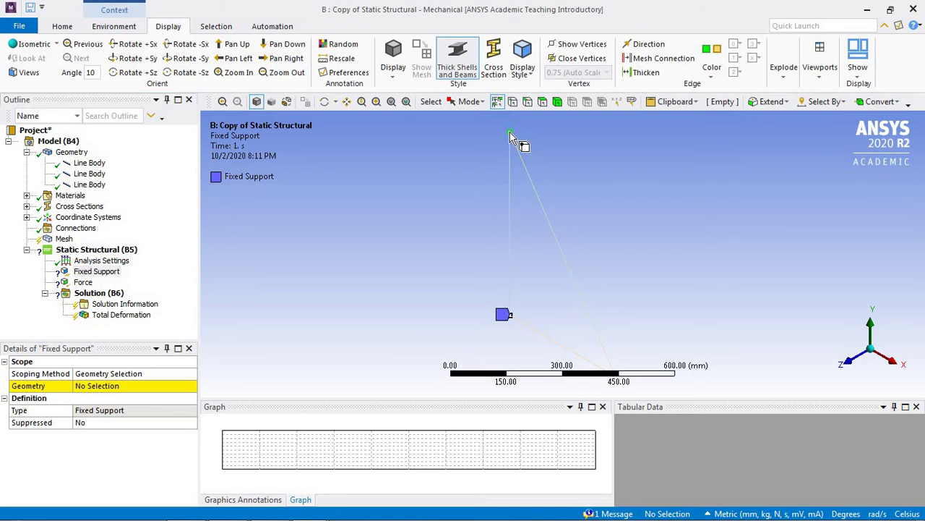
ctrl+click(511, 317)
click(120, 388)
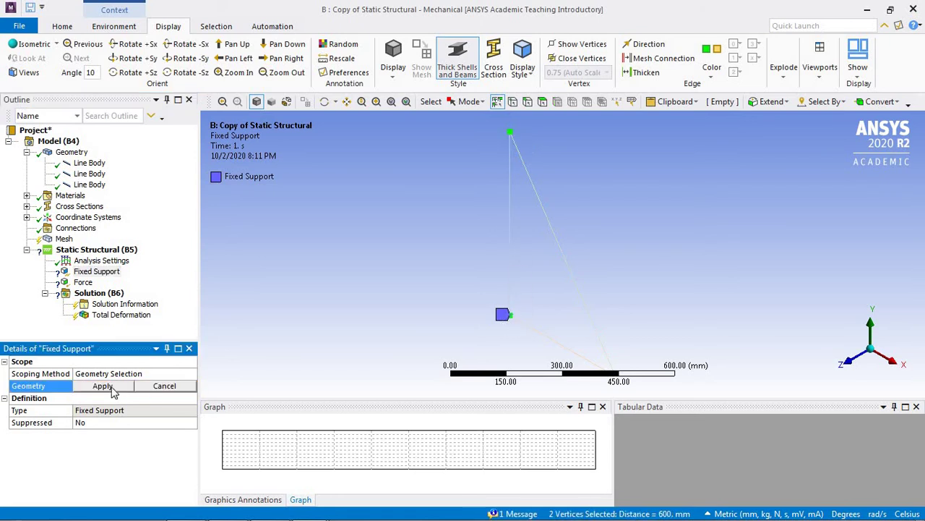
click(105, 385)
- Scope the existing Force to the vertex where the horizontal and diagonal members meet
click(84, 282)
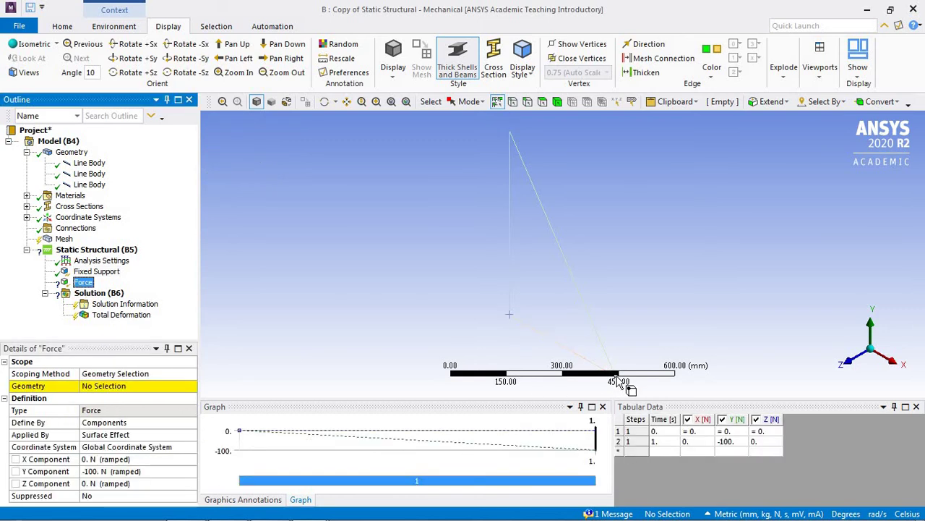
click(618, 380)
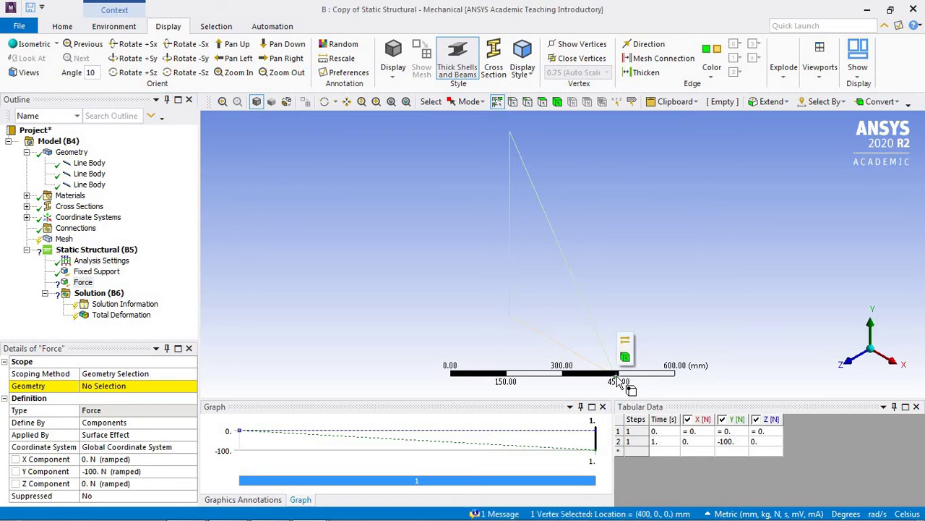
click(133, 388)
click(117, 393)
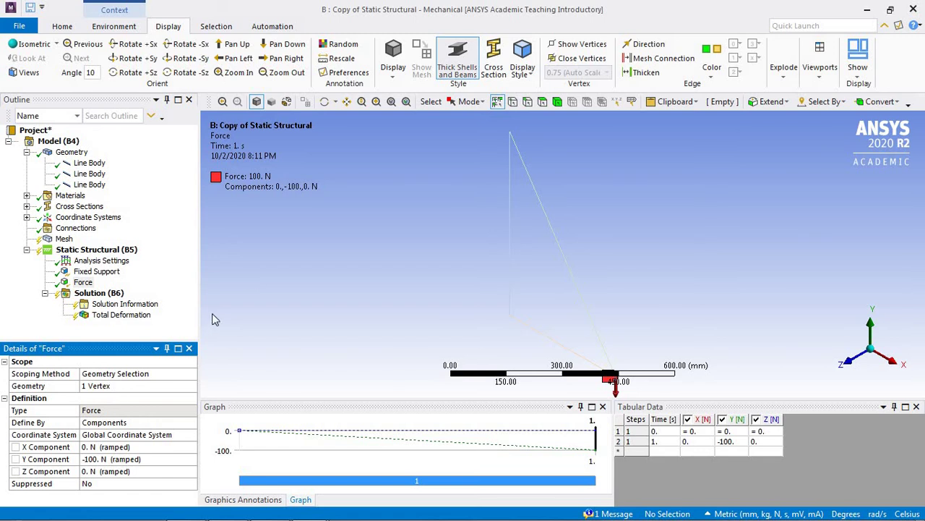
- Try to solve the static structural analysis of the copied truss
click(67, 28)
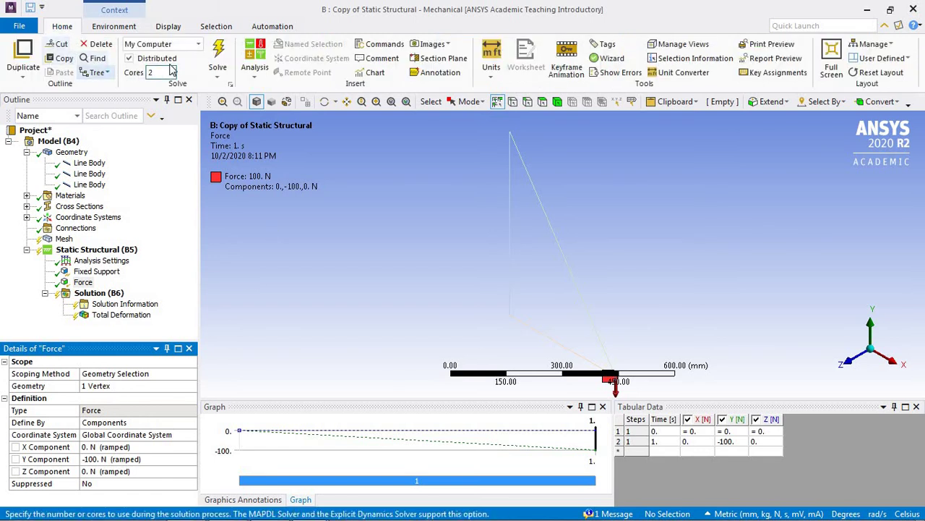
click(218, 55)
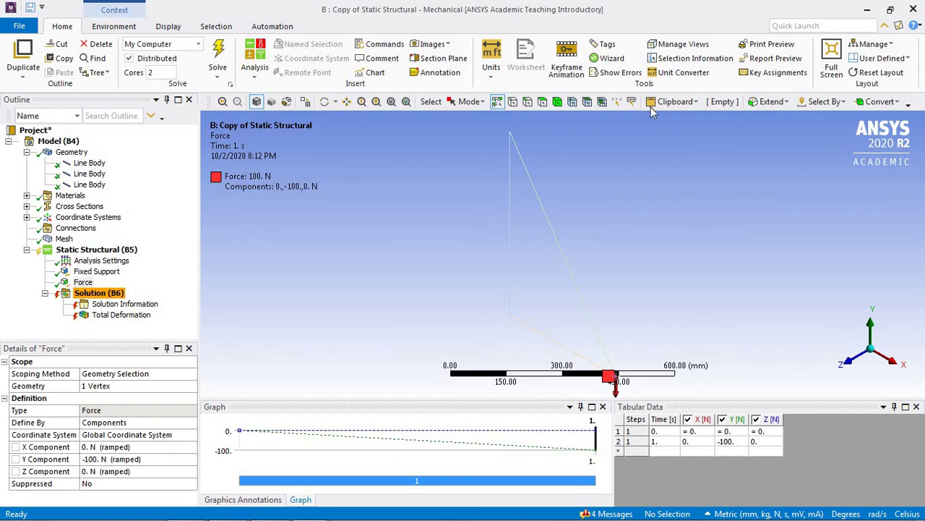
- Switch to the copied system's DesignModeler and form one new part from the vertical, diagonal and horizontal line bodies
click(868, 10)
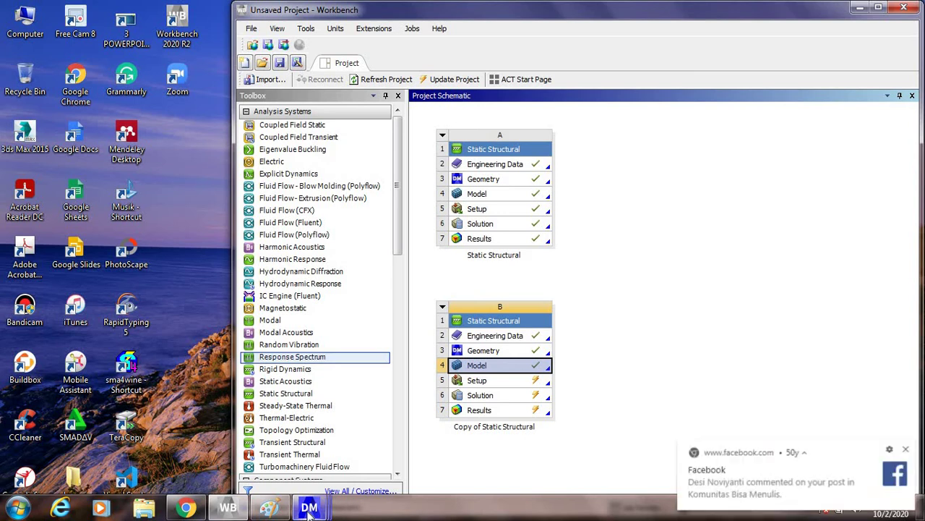
mouse_move(310, 510)
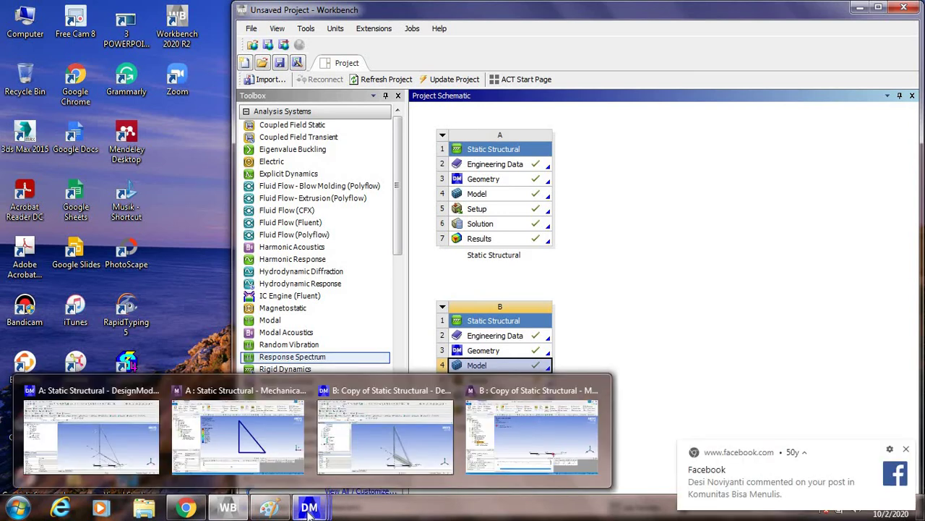
click(369, 440)
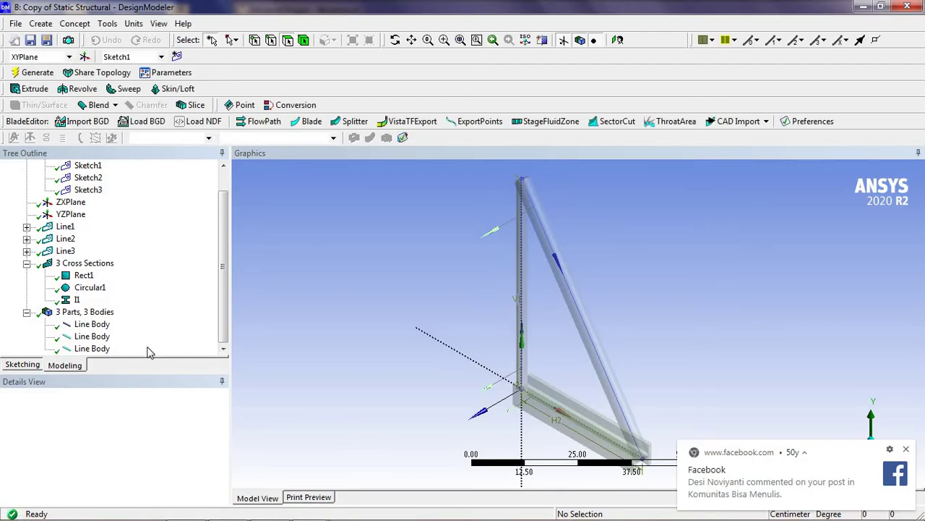
click(226, 338)
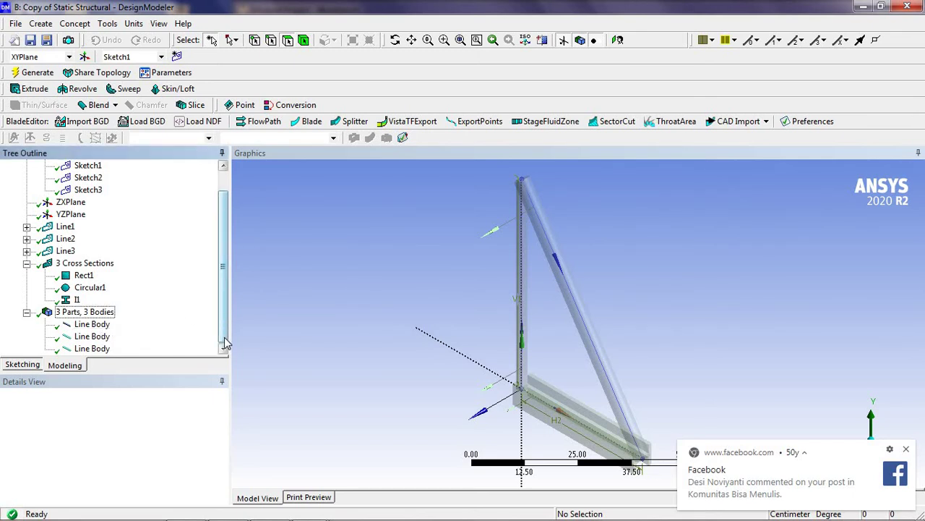
click(106, 326)
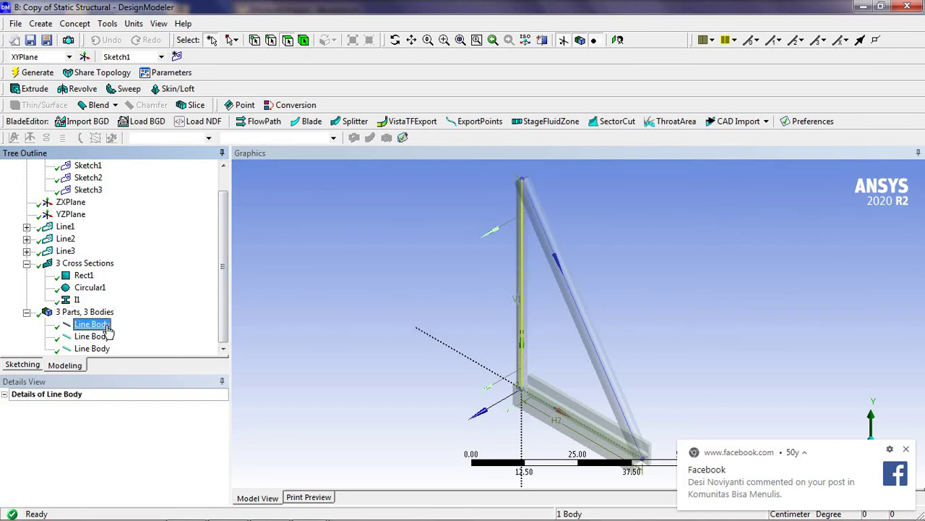
ctrl+click(103, 336)
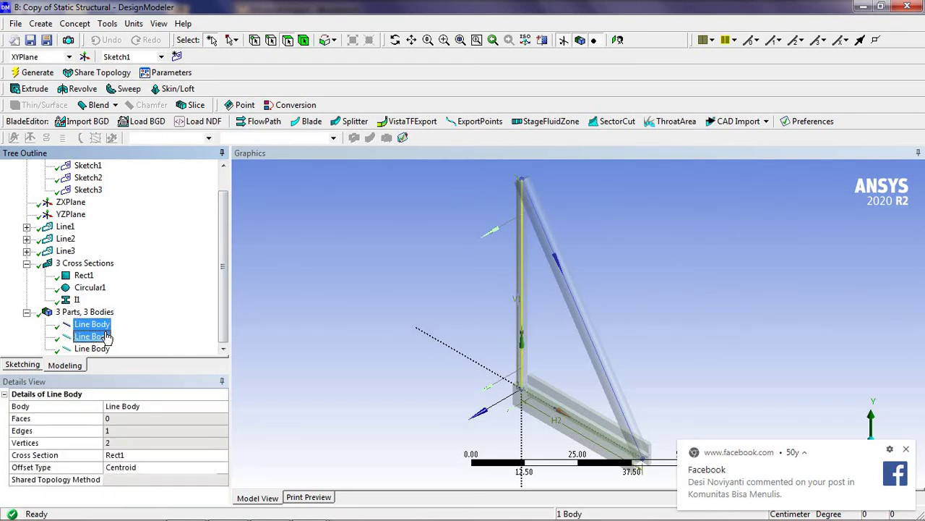
ctrl+click(105, 341)
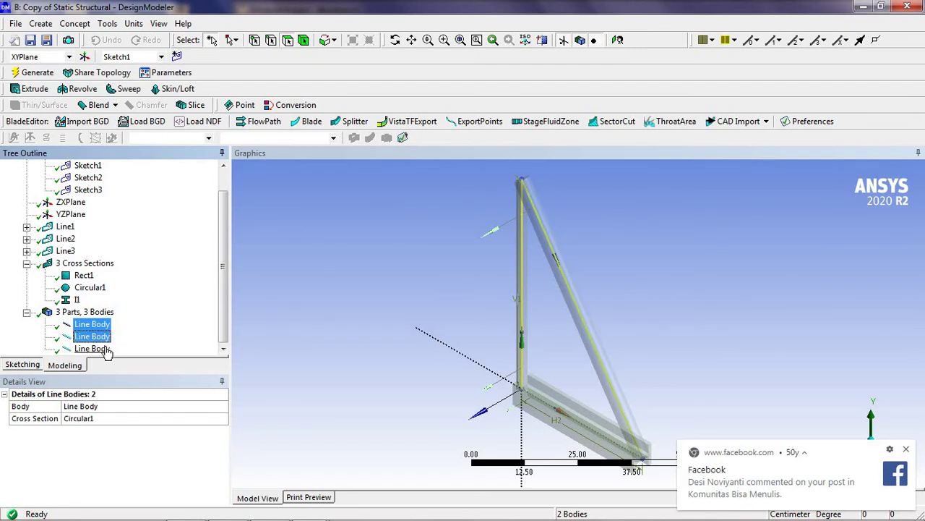
ctrl+click(106, 349)
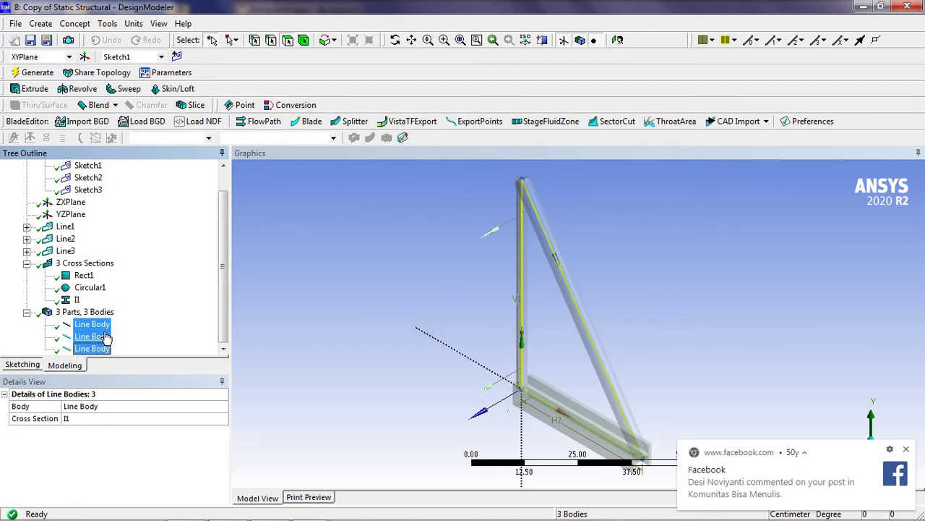
right_click(107, 337)
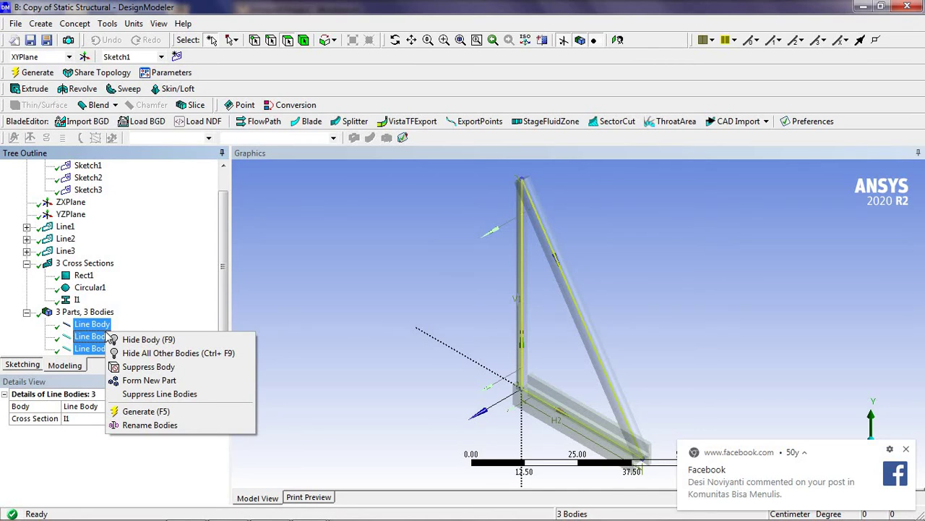
click(149, 388)
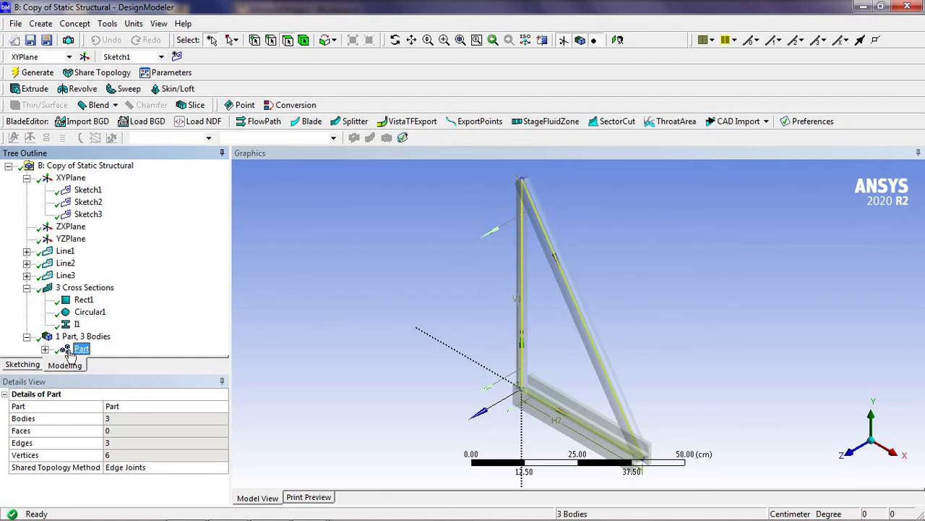
click(45, 349)
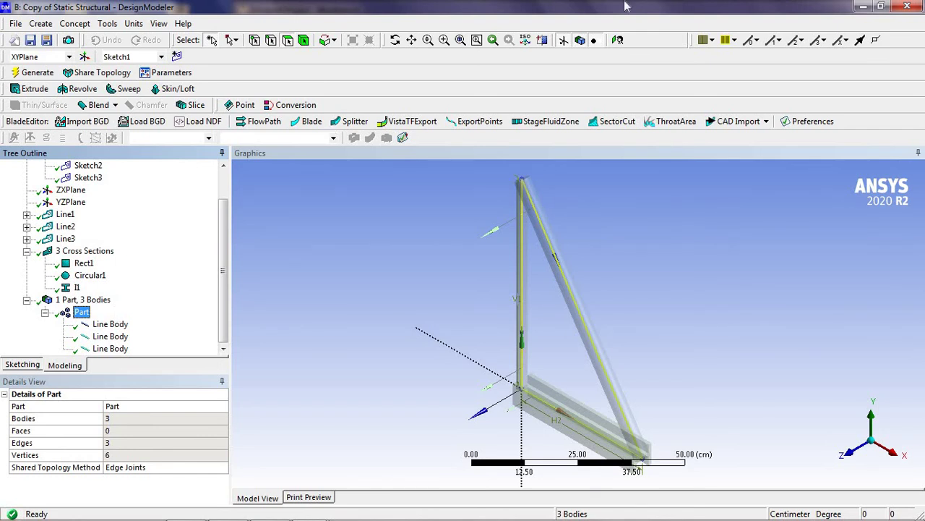
- Switch to Workbench and open the copied system's Model in Mechanical, re-reading the upstream geometry data
click(860, 8)
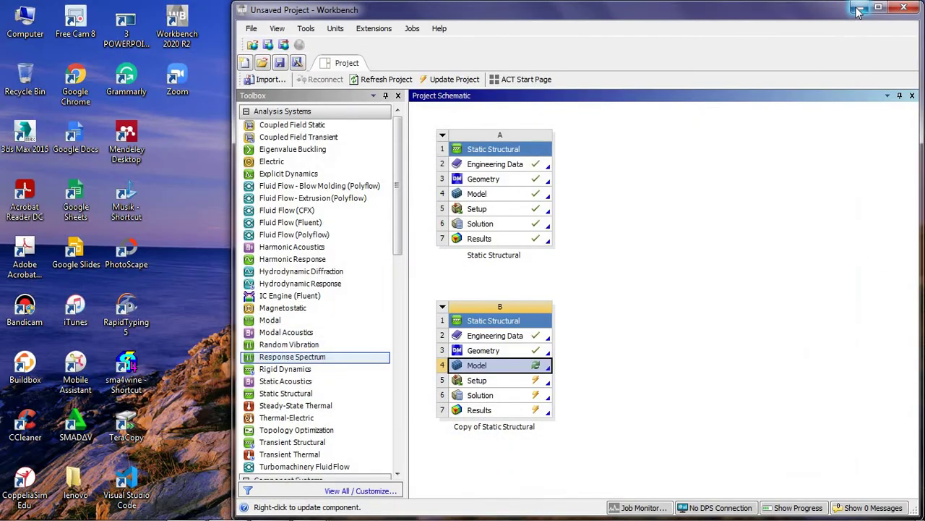
double_click(515, 369)
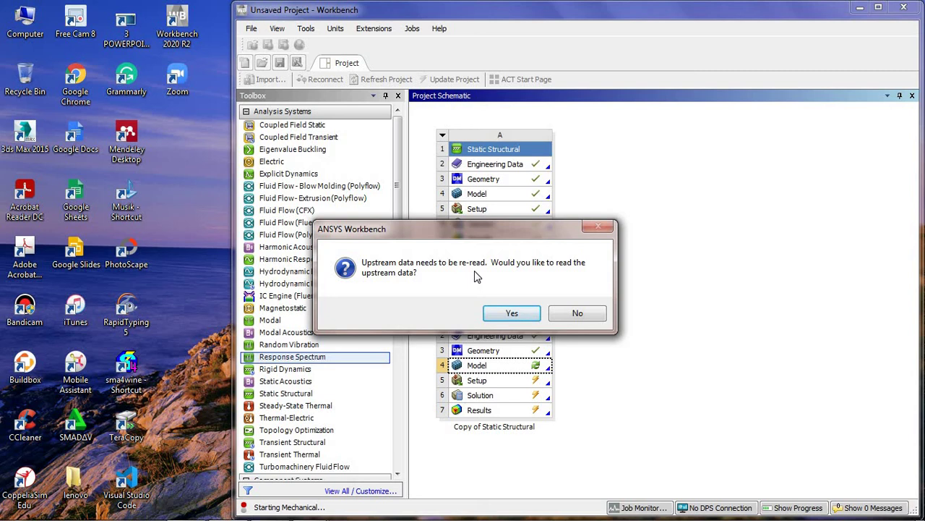
click(512, 313)
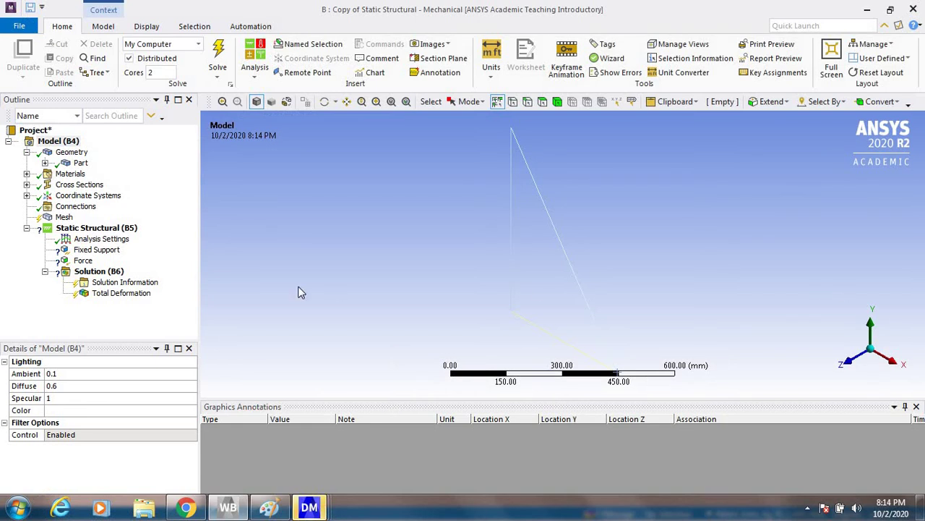
- Scope the Fixed Support to the upper and lower end vertices of the vertical member
click(101, 249)
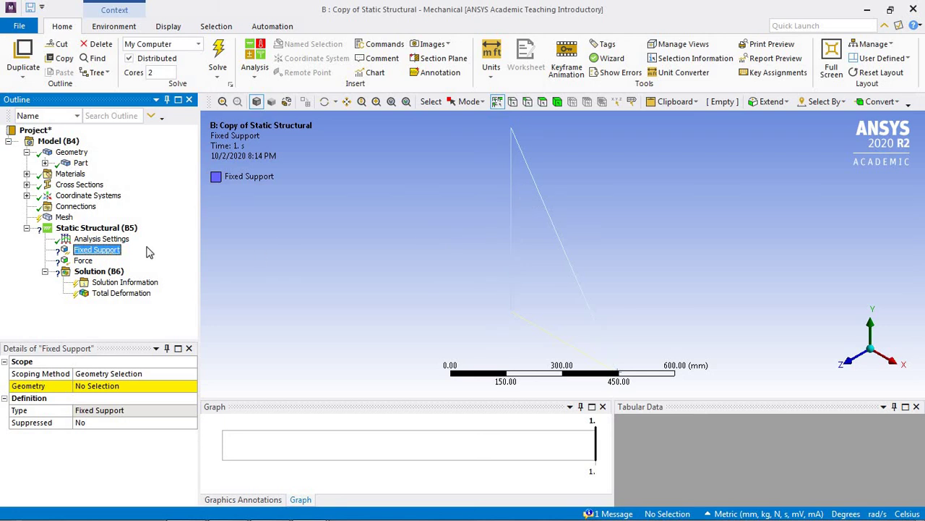
click(512, 104)
click(513, 133)
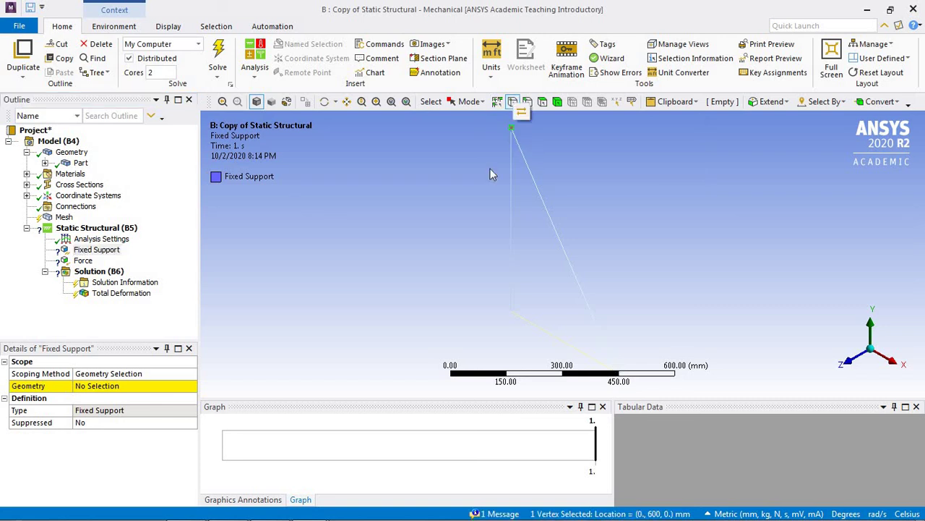
ctrl+click(510, 312)
click(119, 385)
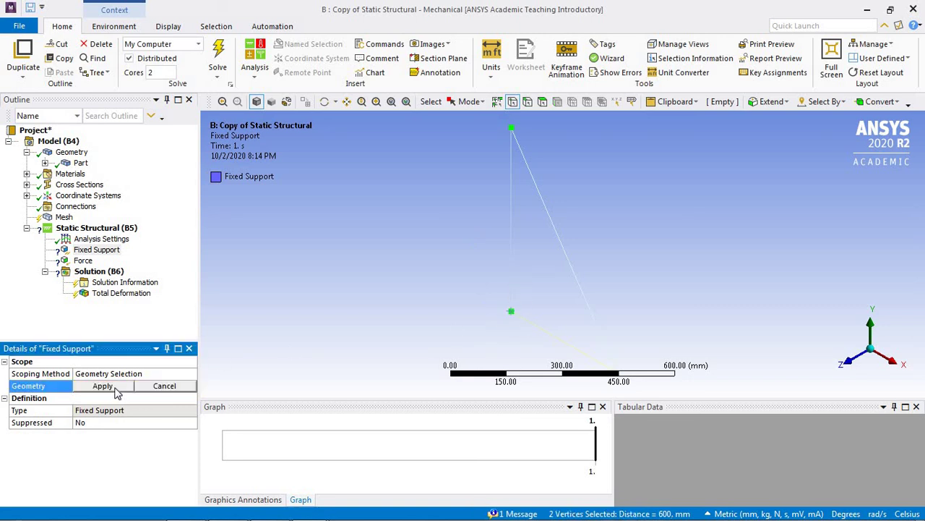
click(114, 389)
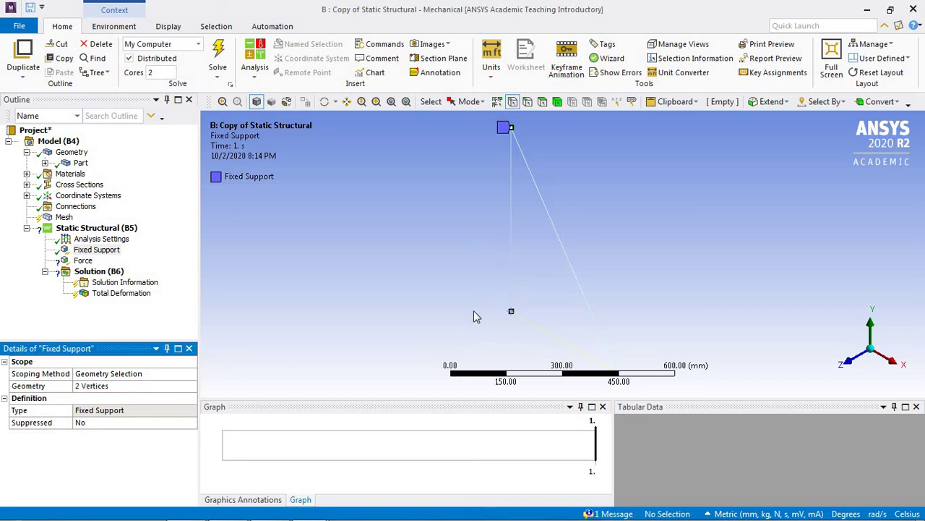
- Scope the Force to the shared vertex of the horizontal and diagonal members
click(84, 262)
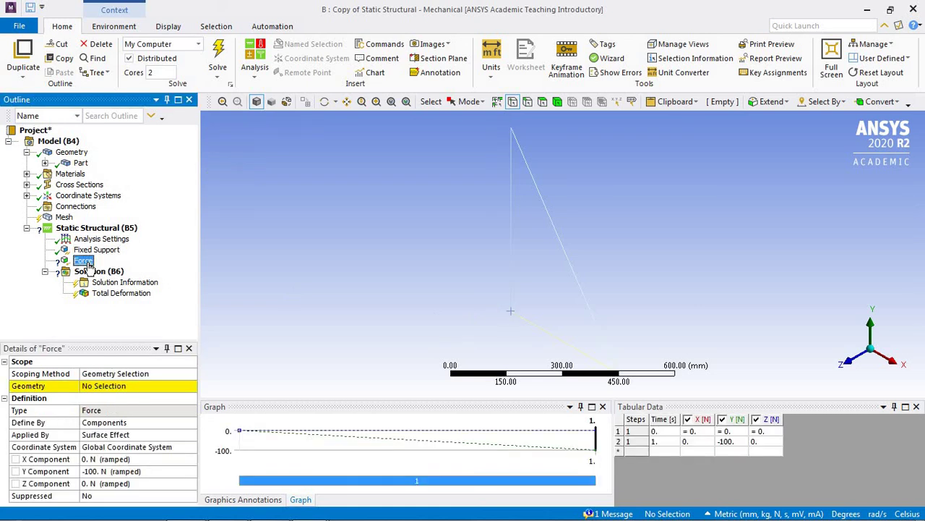
click(621, 379)
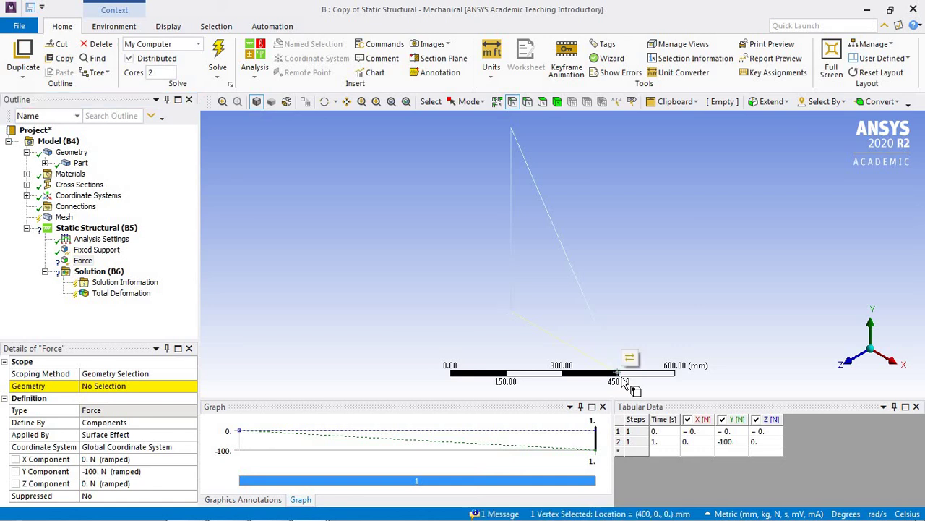
click(134, 386)
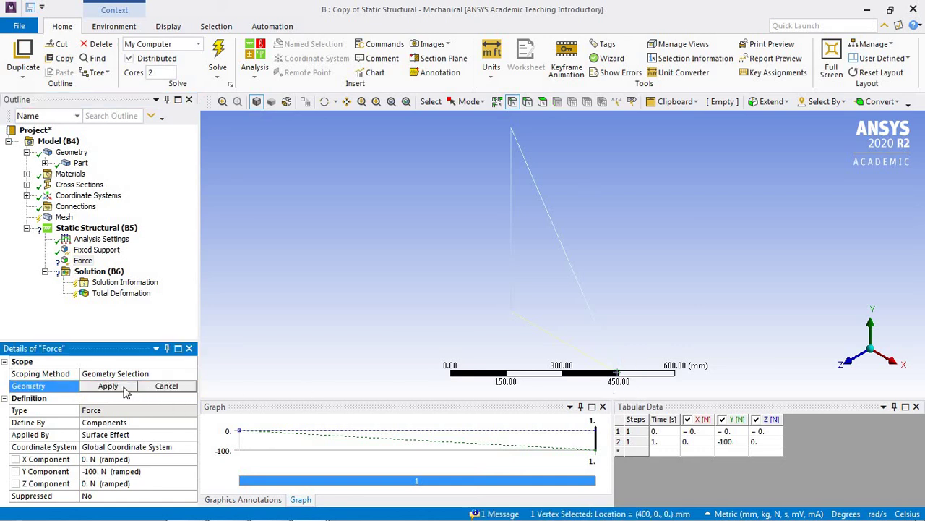
click(124, 388)
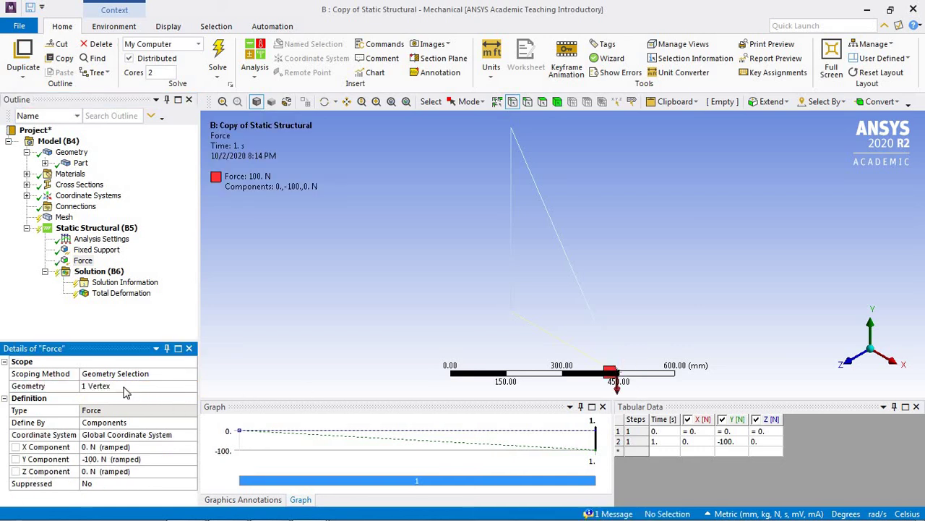
- Solve the static structural analysis of the joined truss and display its Total Deformation result
click(45, 162)
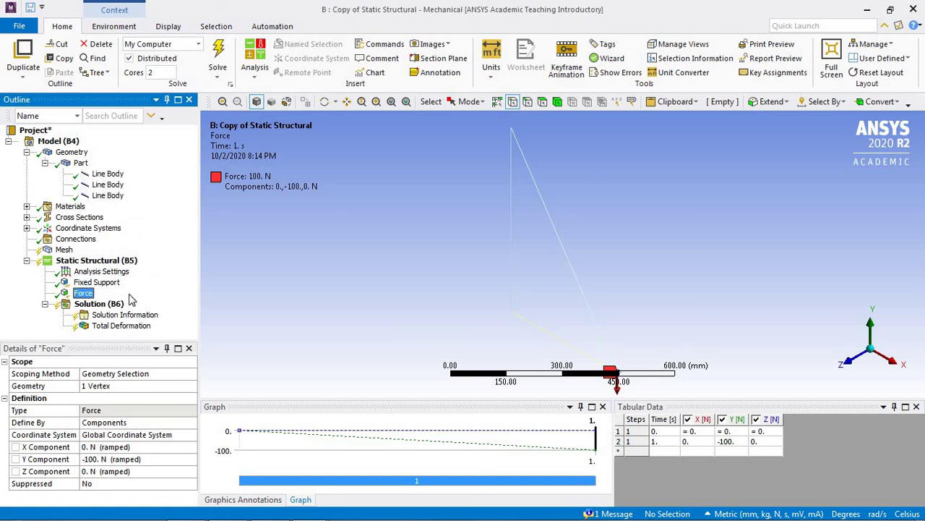
click(218, 54)
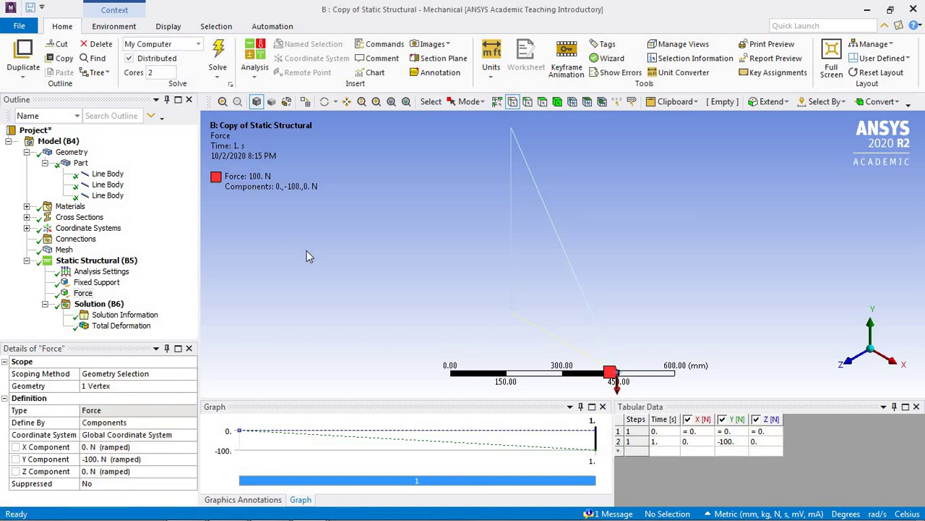
click(141, 326)
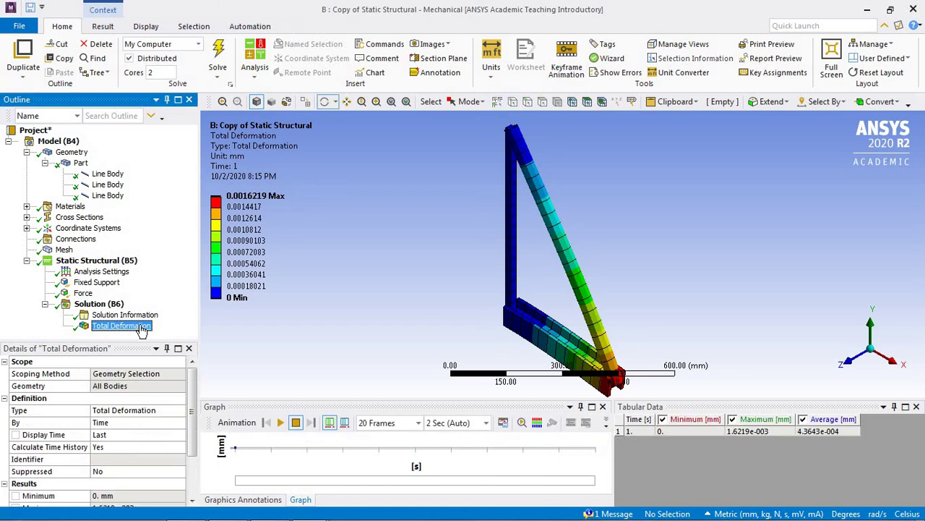
- Examine the total deformation from the front and isometric views, and play and pause its animation
click(852, 370)
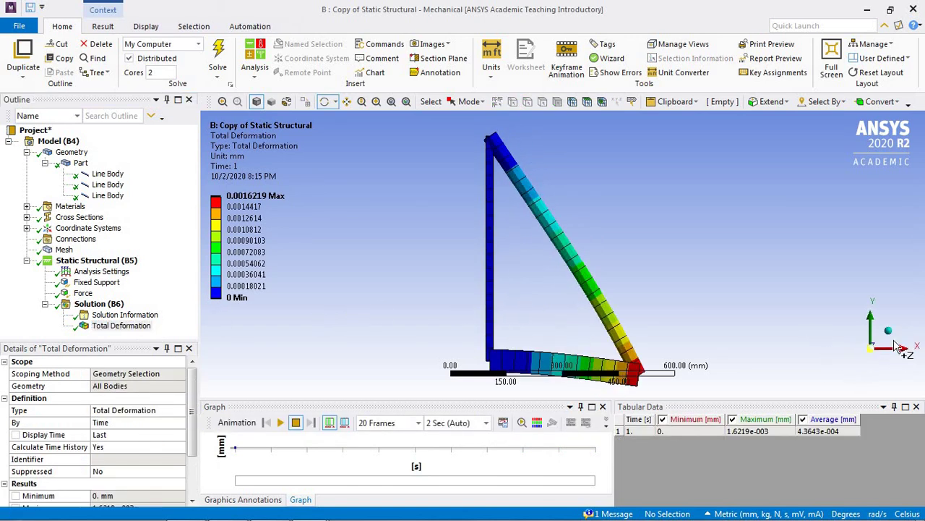
click(888, 331)
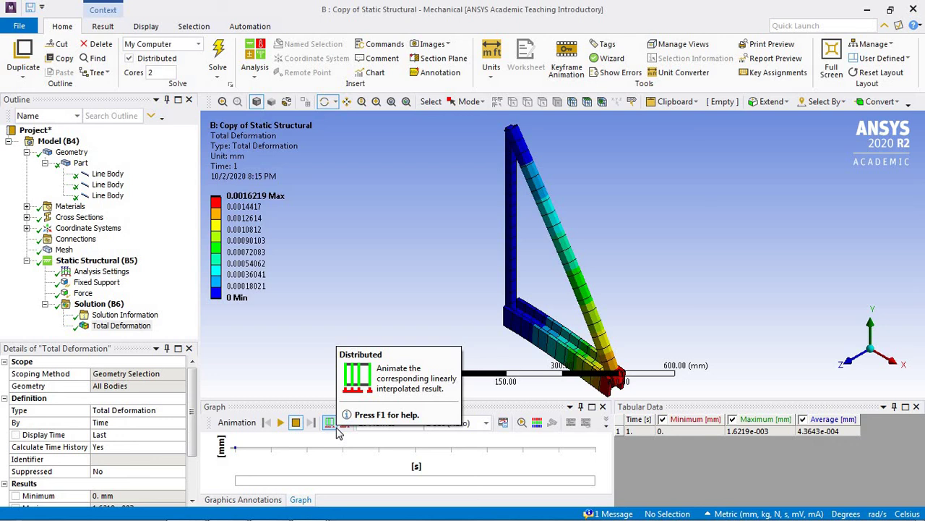
click(280, 422)
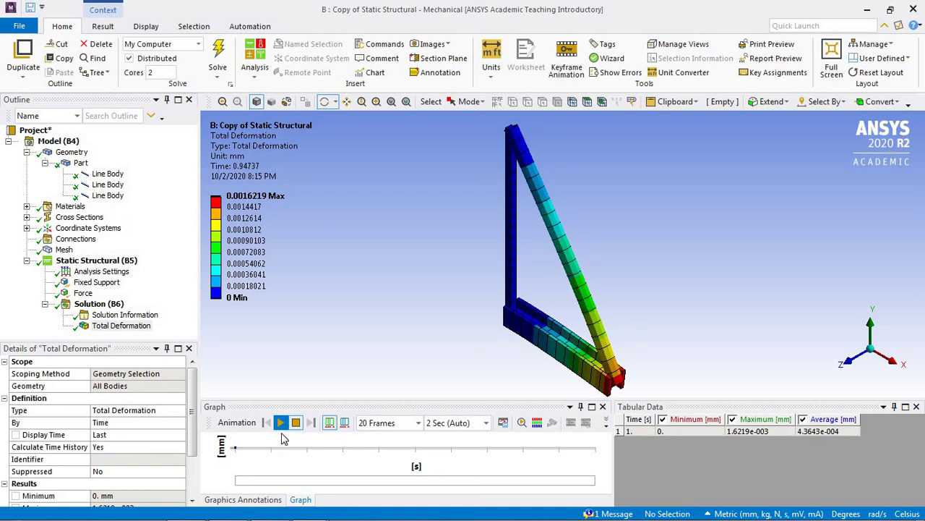
click(282, 425)
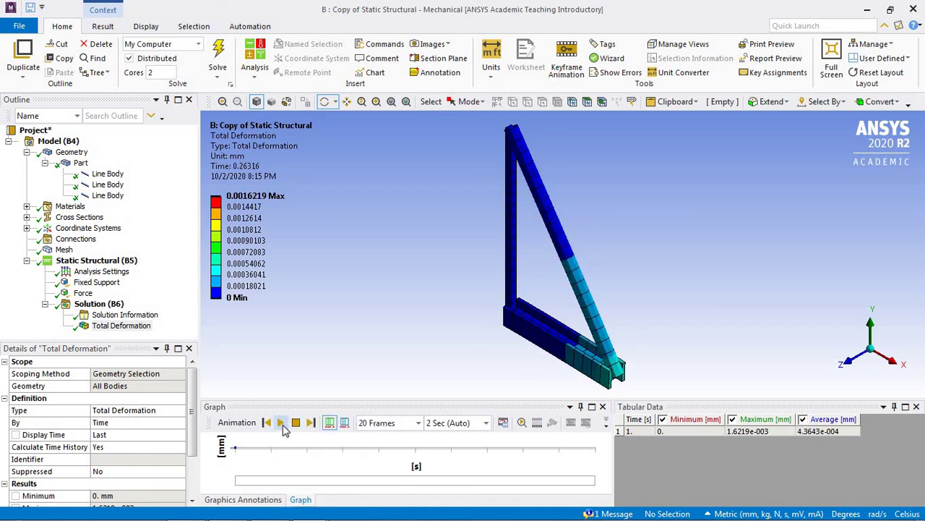
mouse_move(285, 510)
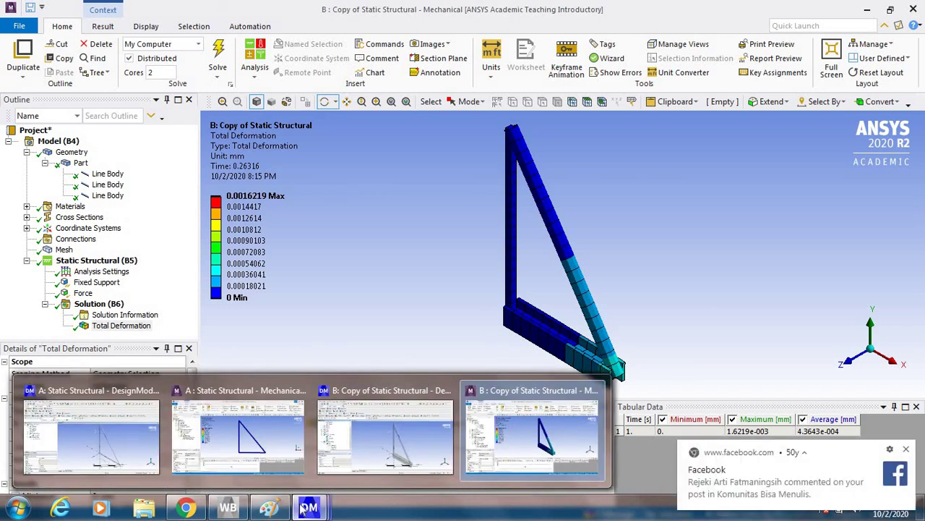
click(907, 450)
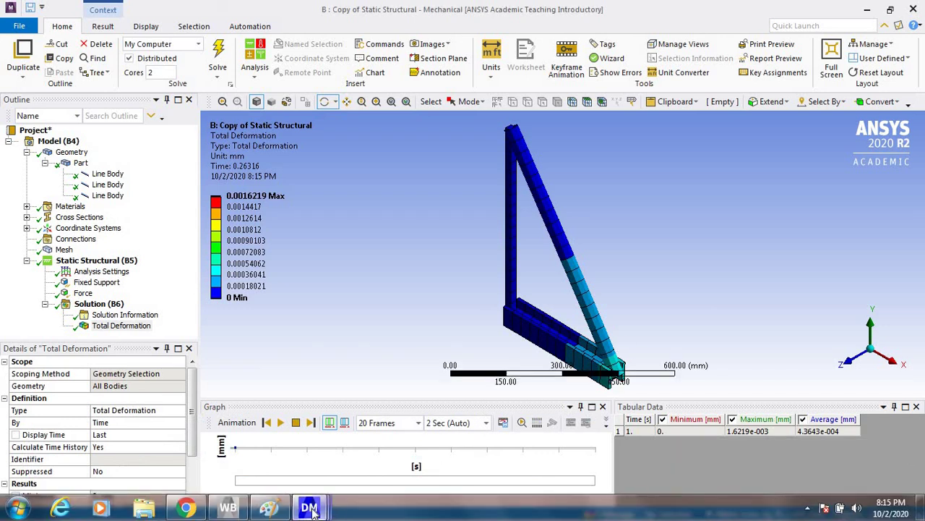